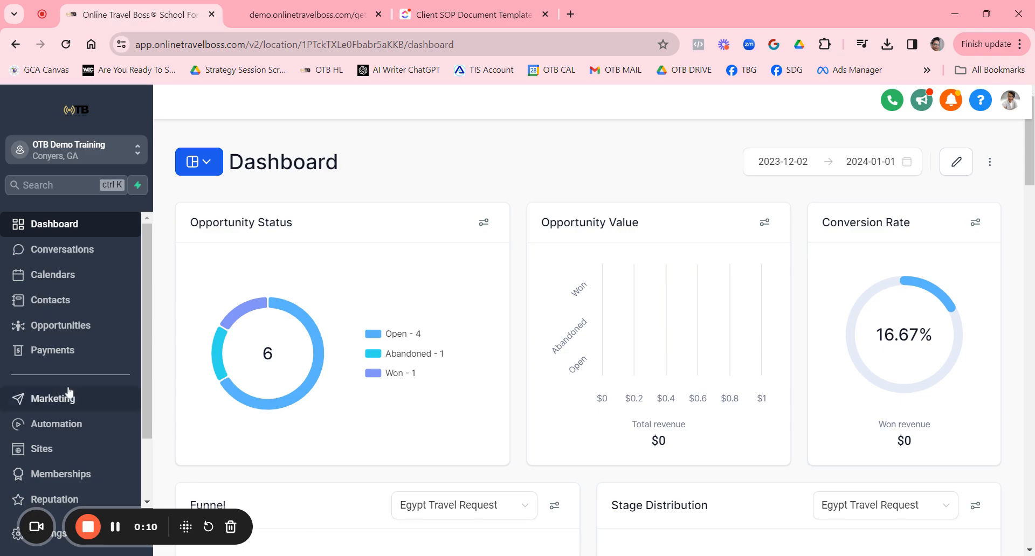
# Step: Open the Step 1.10.01-F Request For Travel funnel from the OPOS Step 1: The Request folder in the site funnels
pyautogui.click(28, 456)
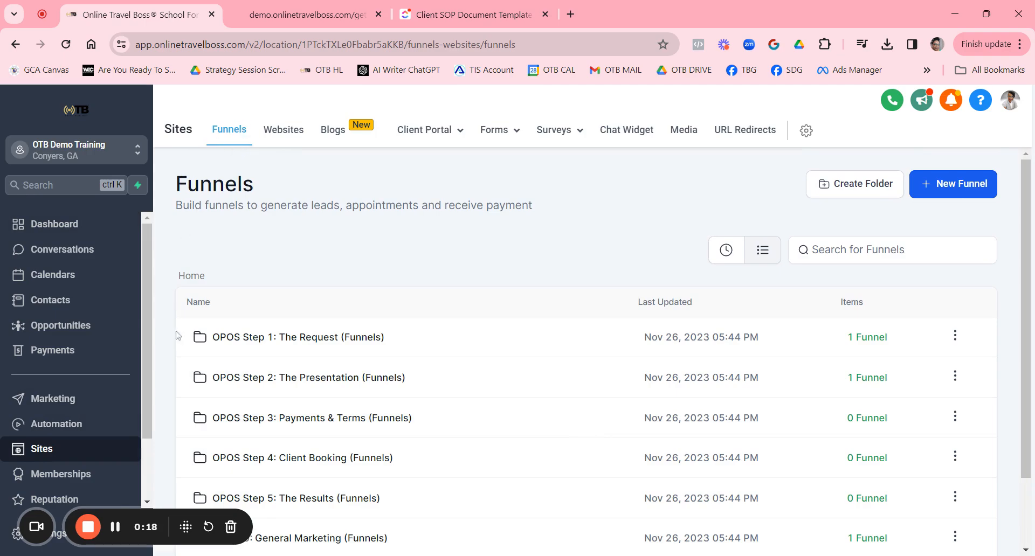
pyautogui.click(236, 347)
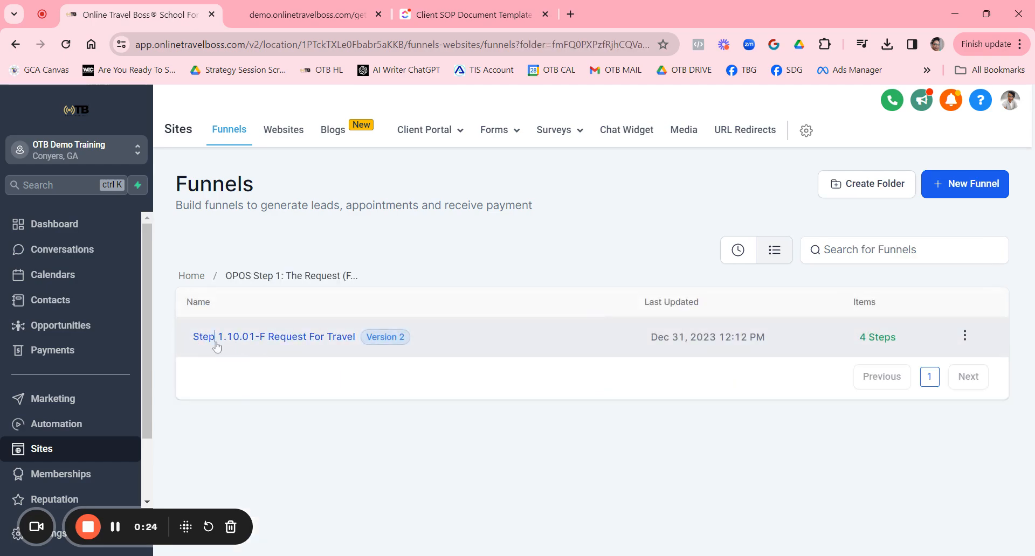
pyautogui.click(216, 345)
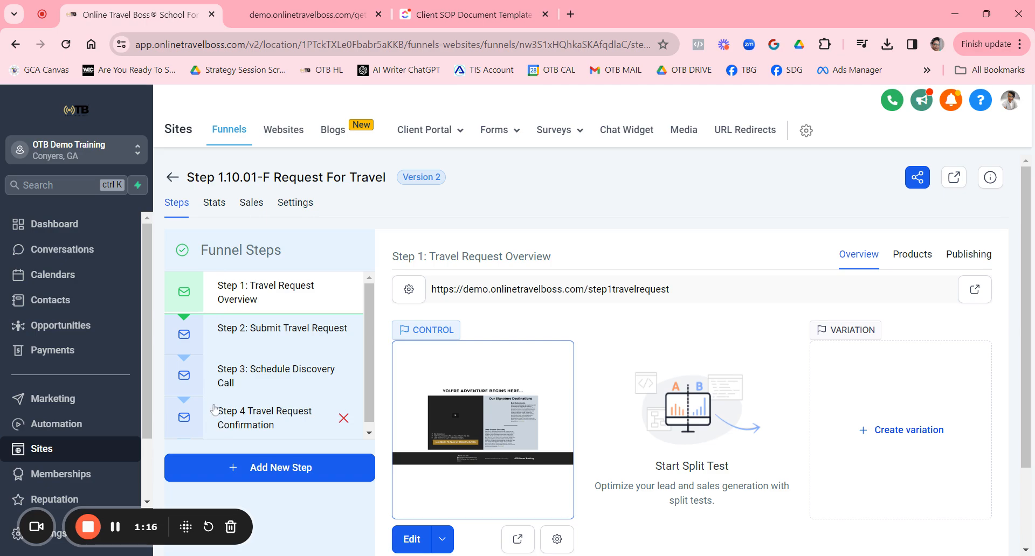
# Step: View the funnel's stats and read the help document explaining how page views, opt-ins and sales are calculated
pyautogui.click(211, 203)
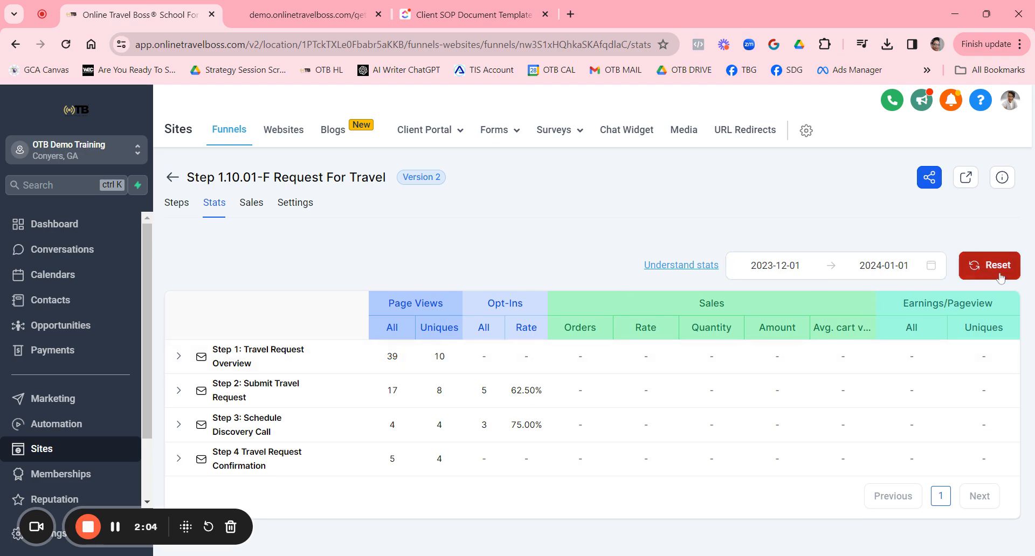
pyautogui.click(681, 269)
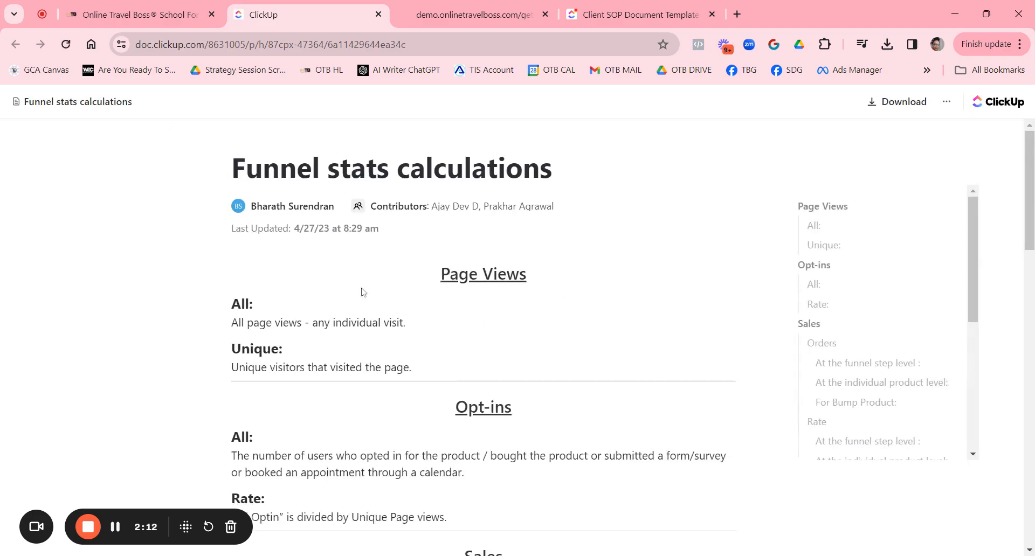
pyautogui.scroll(-6, 362, 292)
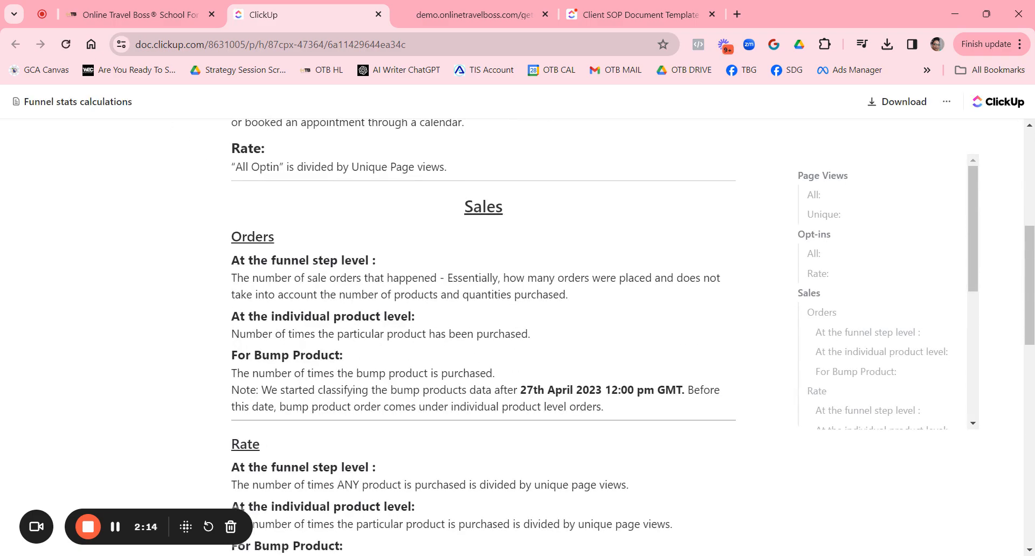
pyautogui.scroll(-4, 483, 335)
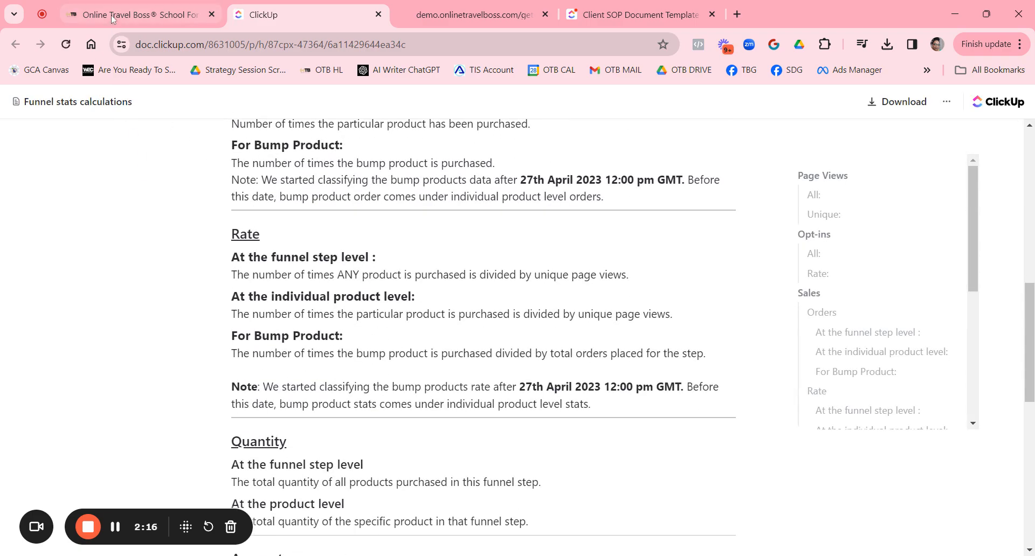
# Step: Return to the funnel's stats and reset them, confirming the deletion
pyautogui.click(140, 15)
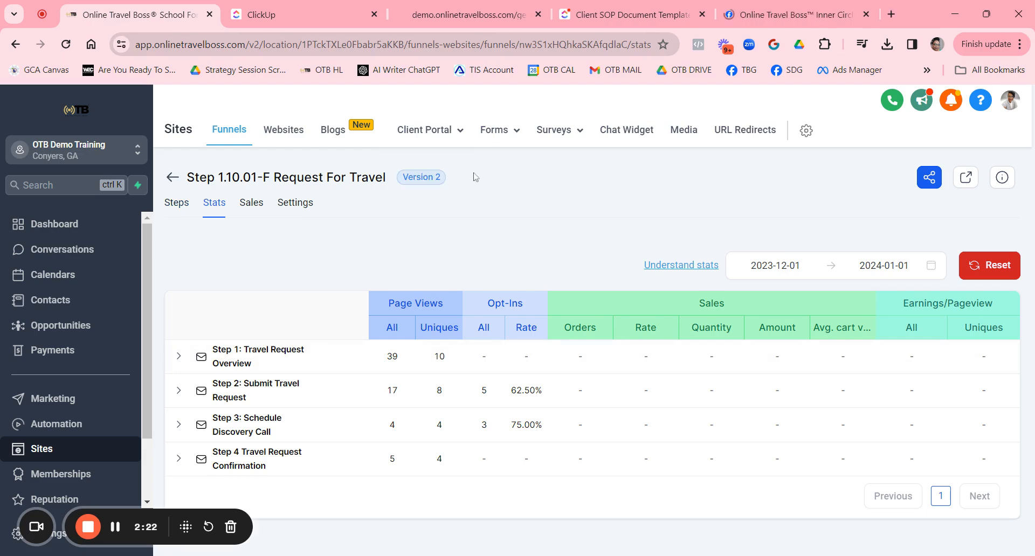
pyautogui.click(969, 265)
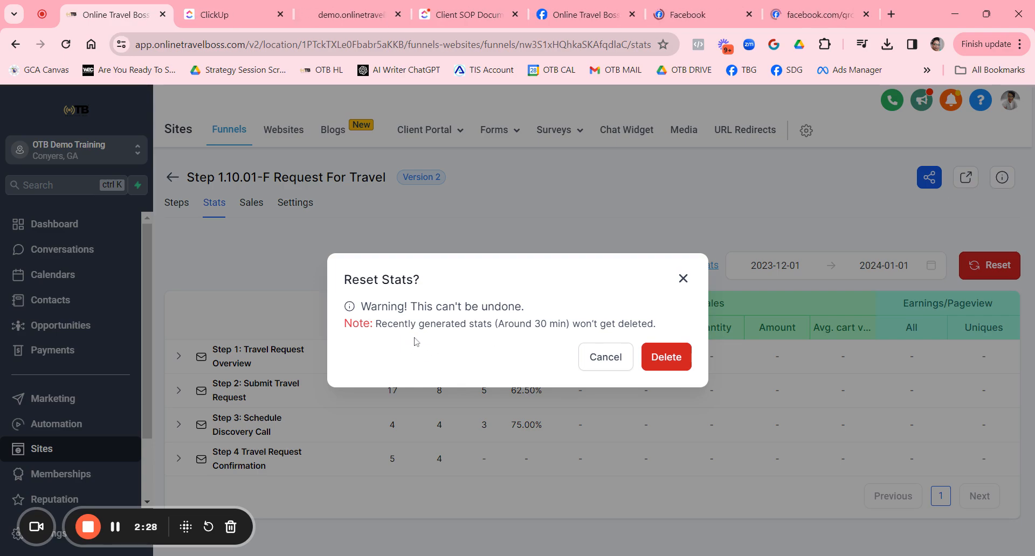
pyautogui.click(669, 361)
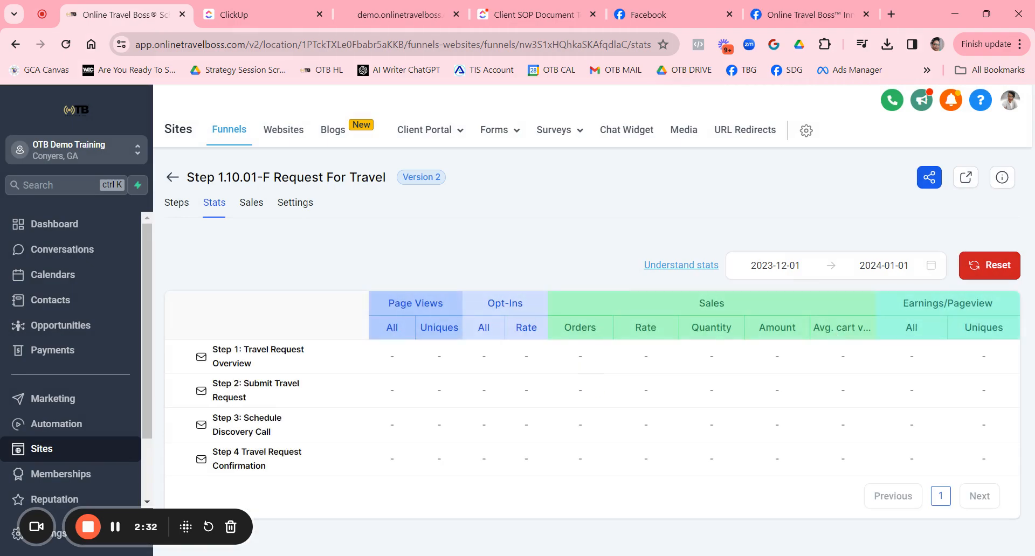
# Step: Check the funnel's sales page and the domain choices available in its settings
pyautogui.click(253, 213)
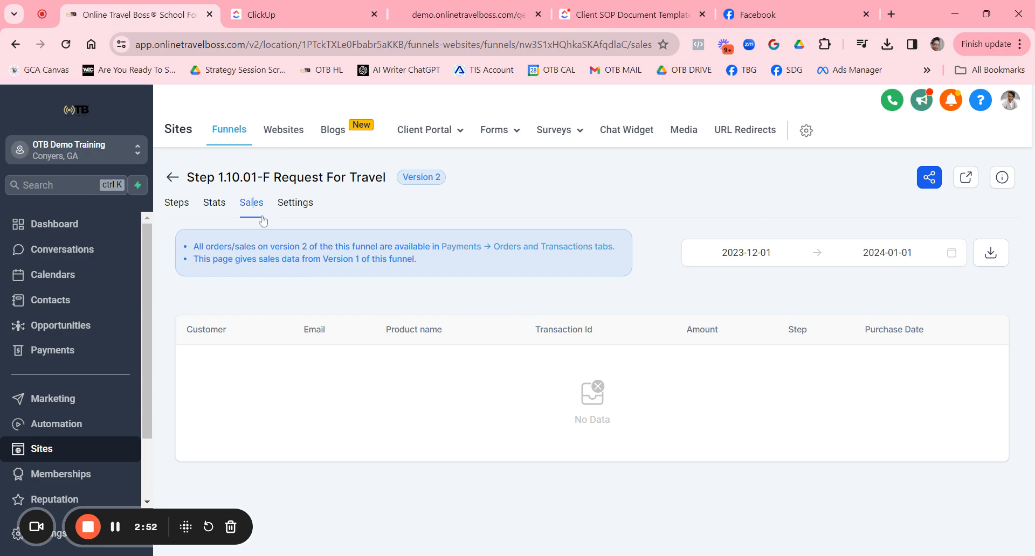
pyautogui.click(300, 207)
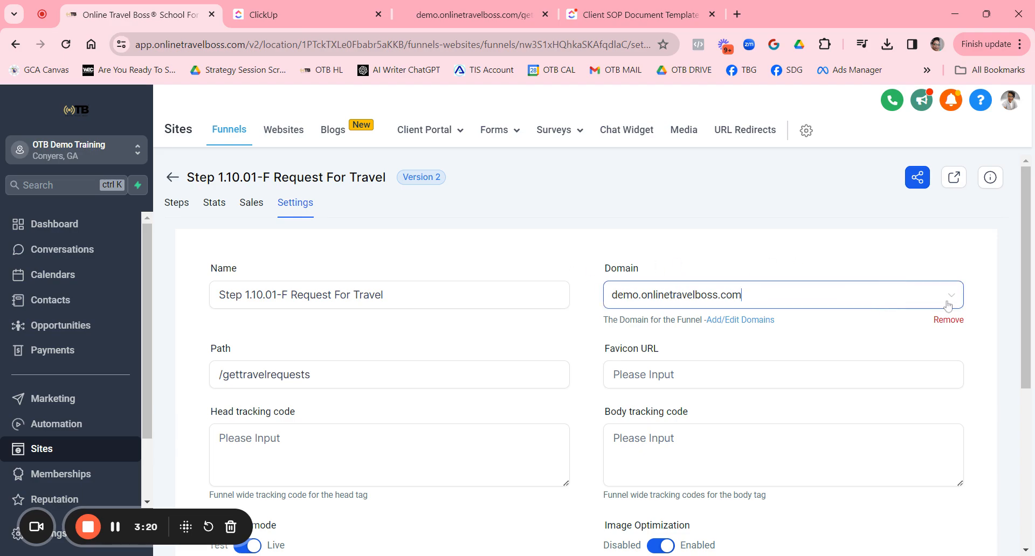
pyautogui.click(890, 302)
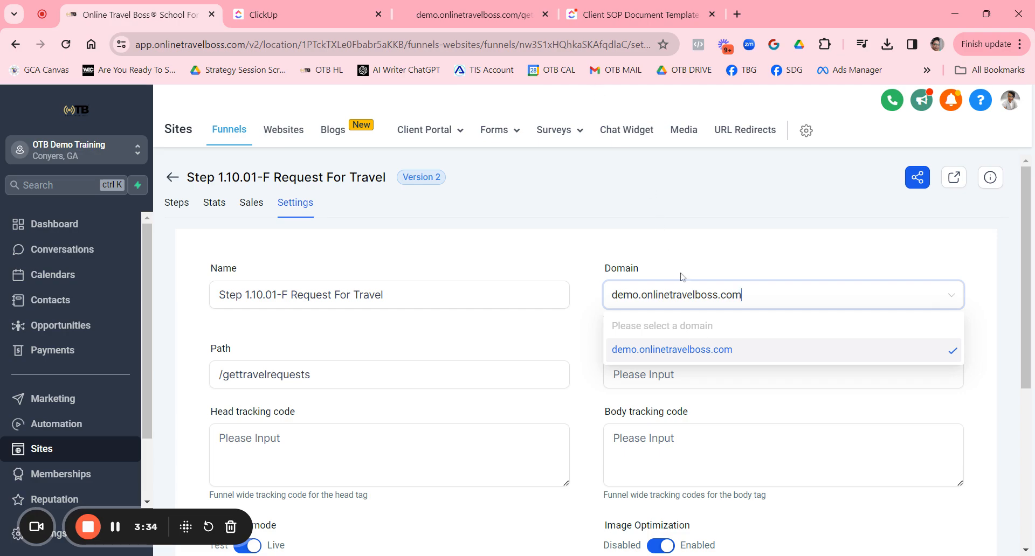
pyautogui.click(686, 248)
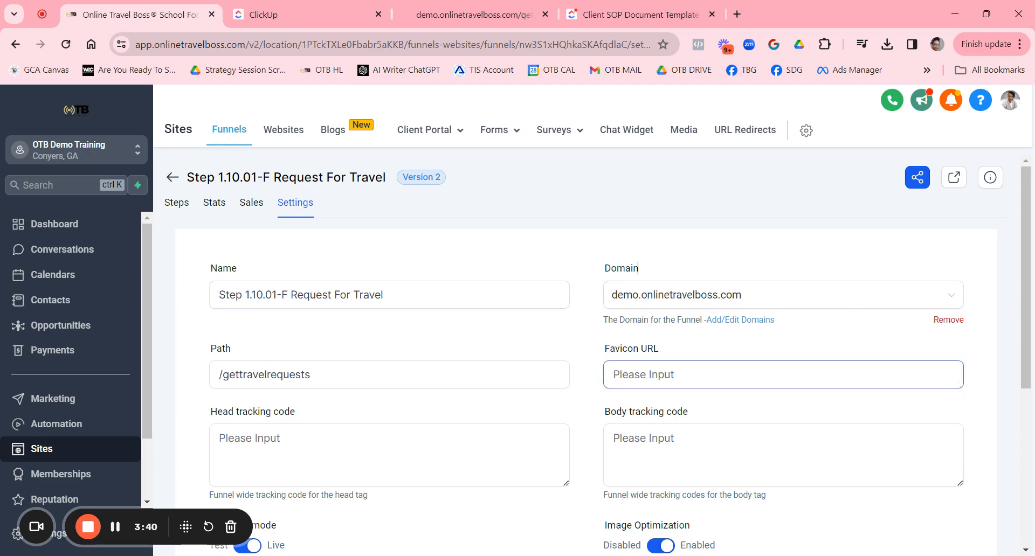
# Step: Review the path, tracking code, payment mode and optimization options, and save the funnel settings
pyautogui.scroll(-1, 376, 378)
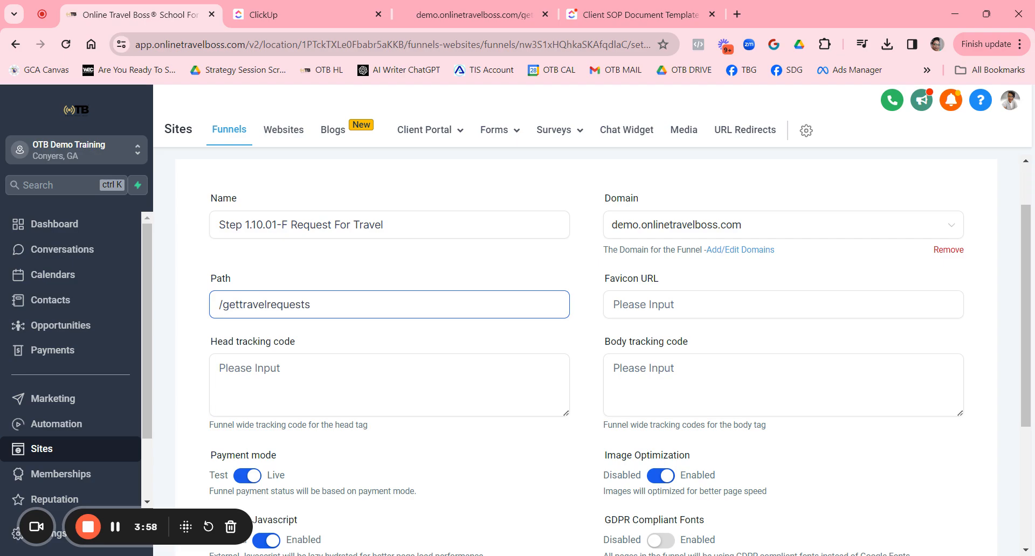
pyautogui.click(276, 378)
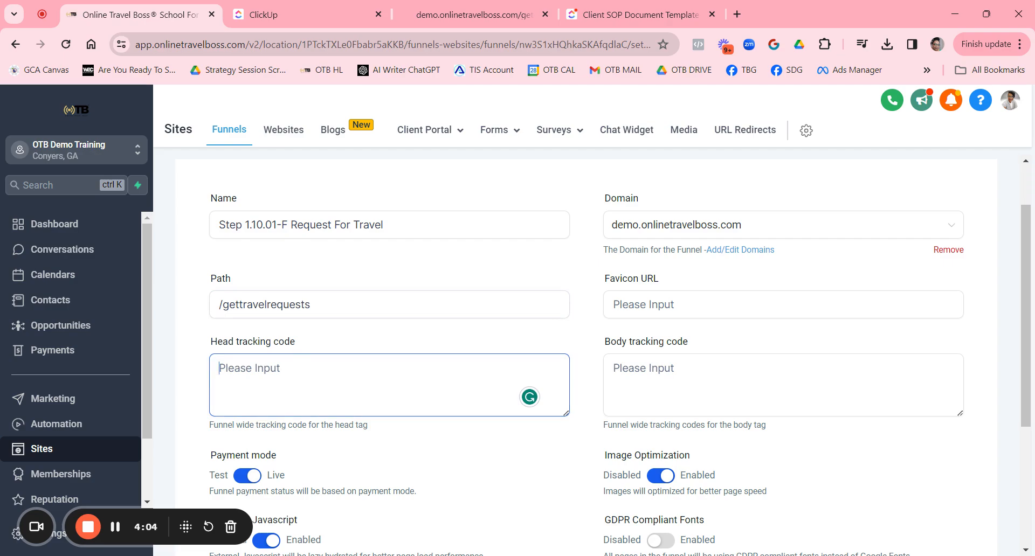
pyautogui.scroll(-3, 620, 356)
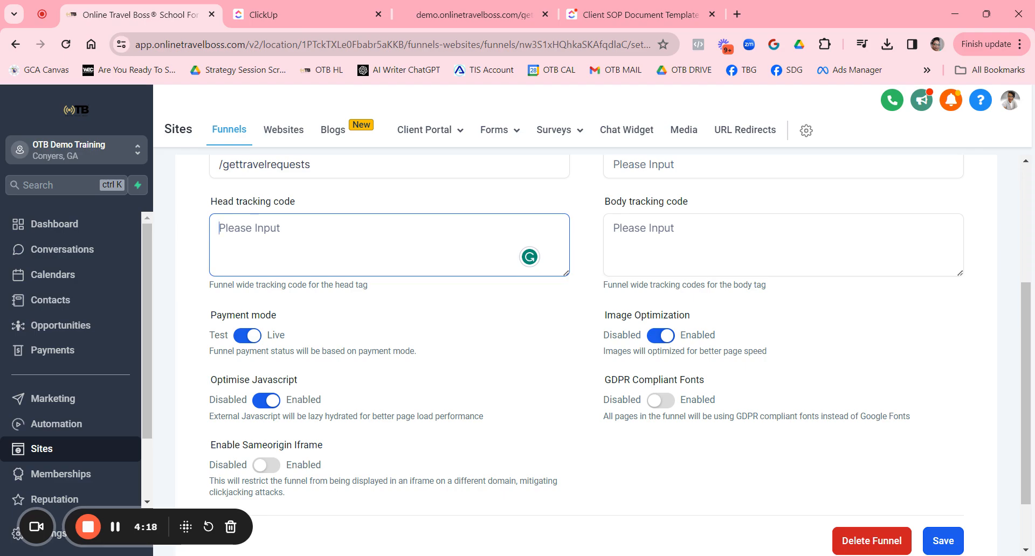
pyautogui.scroll(-2, 358, 228)
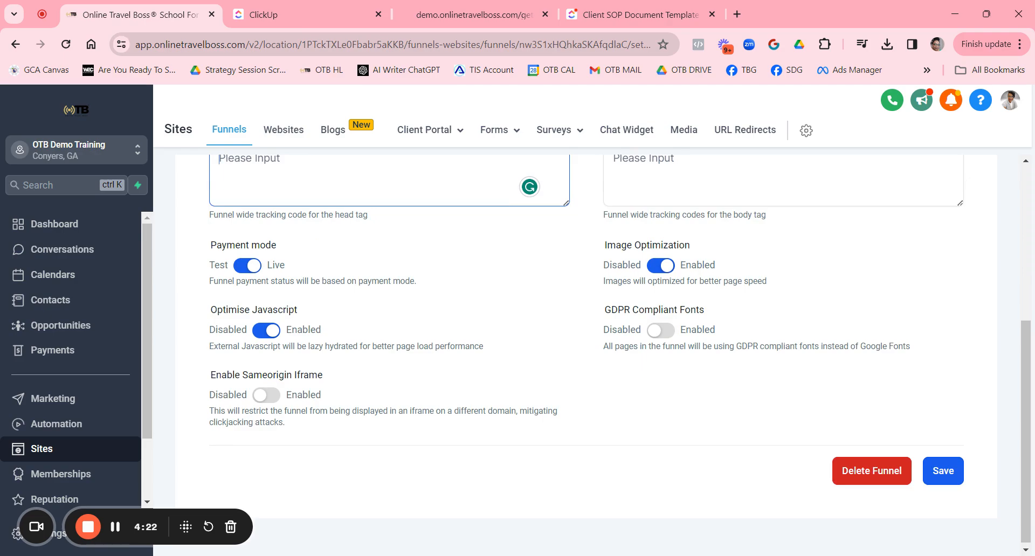
pyautogui.scroll(2, 682, 315)
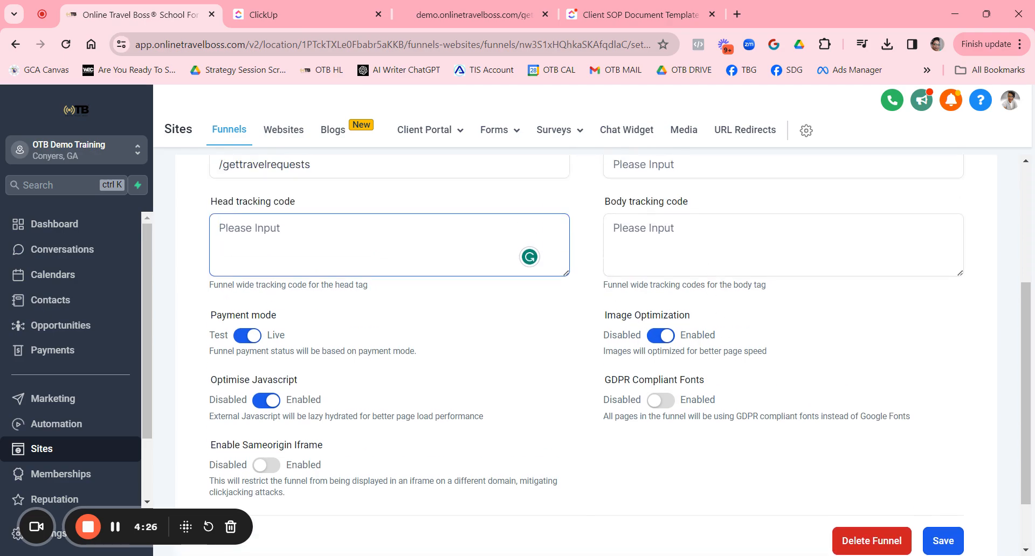
pyautogui.scroll(1, 706, 377)
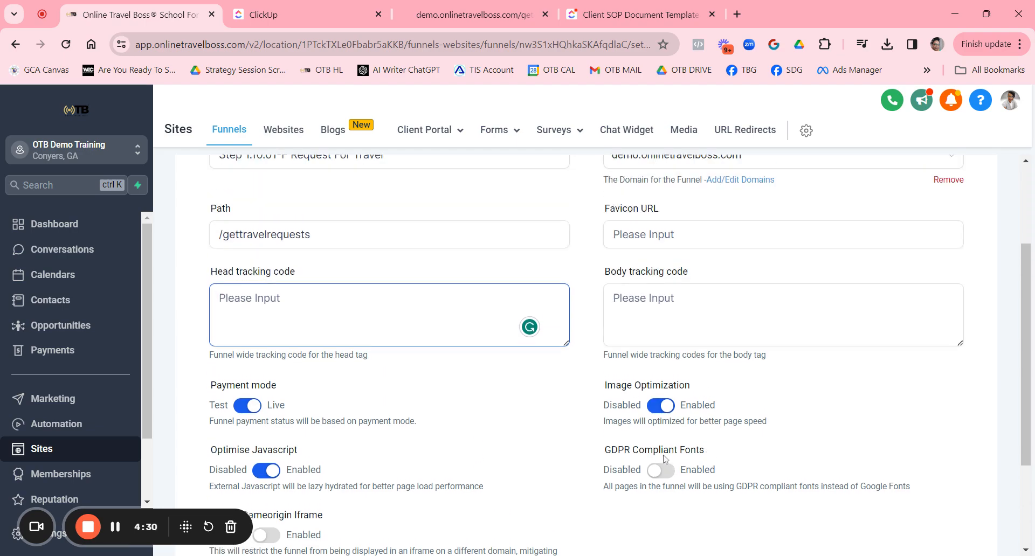
pyautogui.scroll(2, 715, 372)
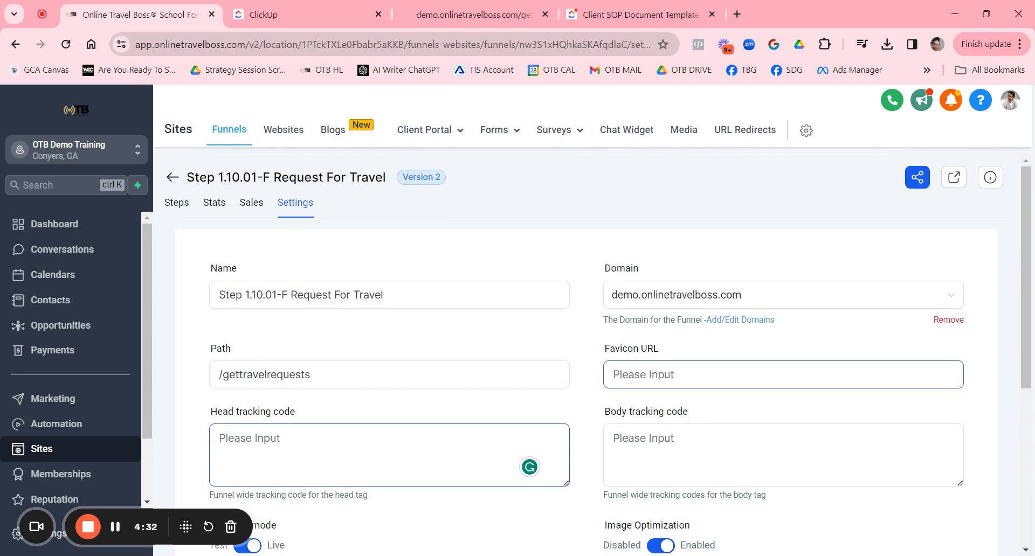
pyautogui.scroll(-3, 728, 393)
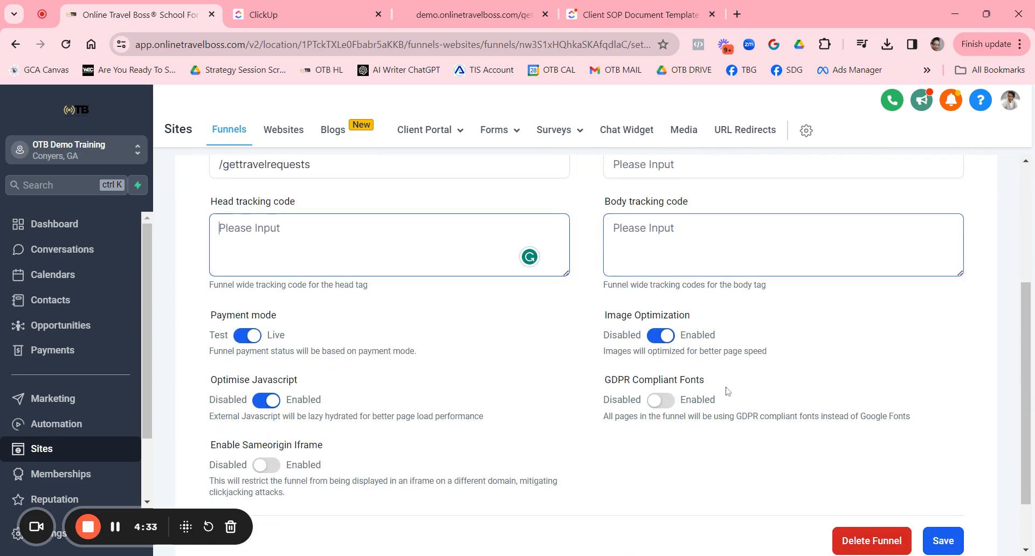
pyautogui.click(941, 542)
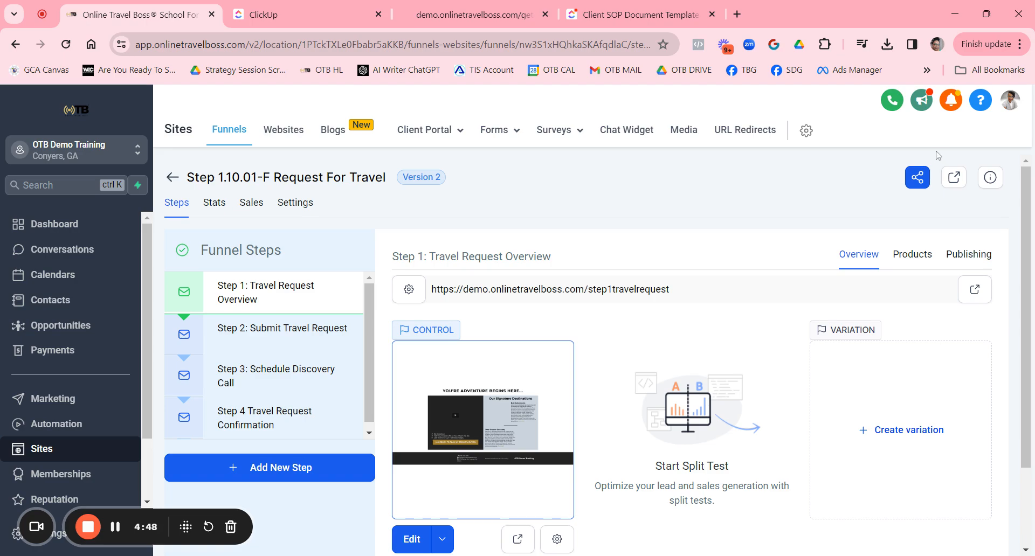
# Step: Open the live funnel in a new browser tab, examine its landing page and select its full URL
pyautogui.moveTo(520, 150)
pyautogui.click(958, 180)
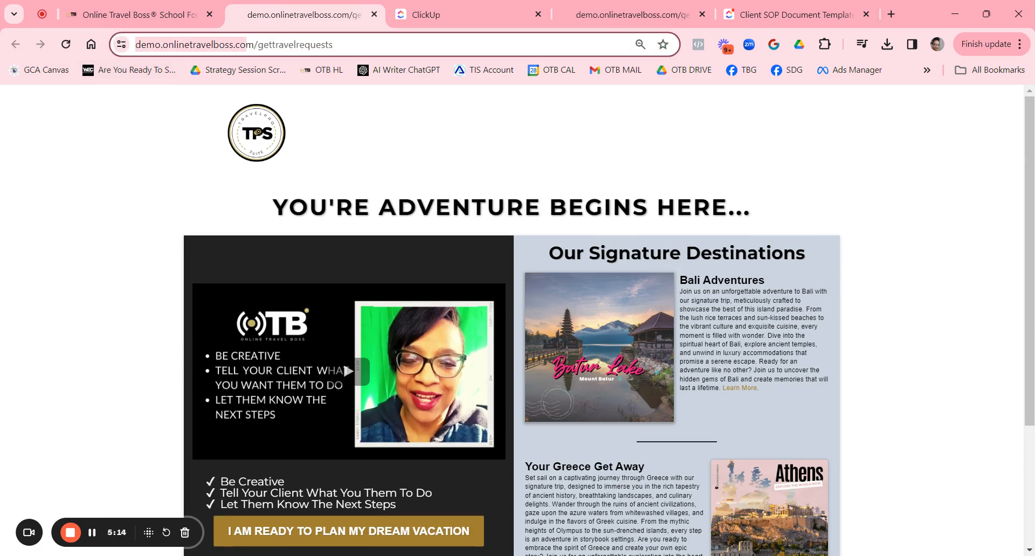
pyautogui.click(246, 44)
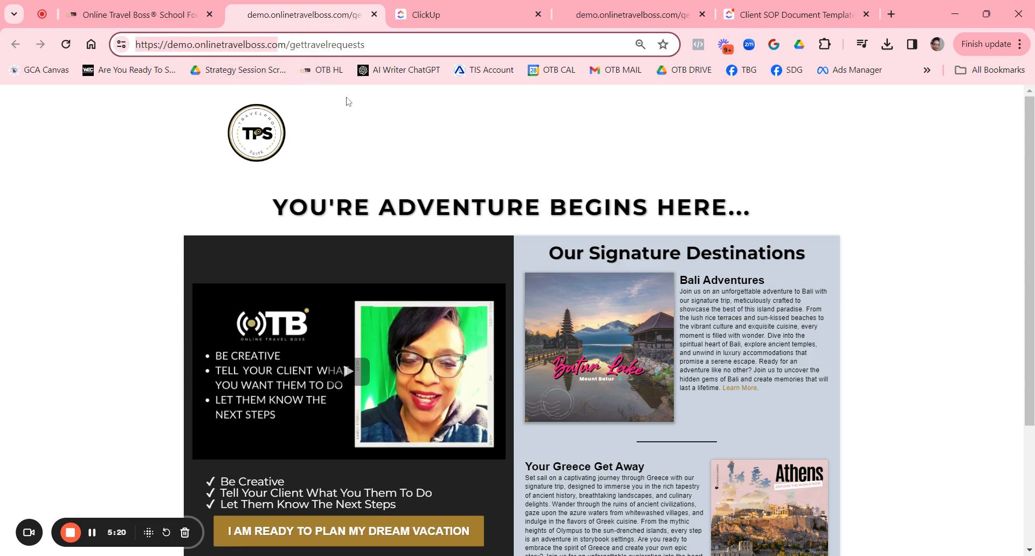
pyautogui.scroll(-3, 311, 235)
pyautogui.scroll(-1, 311, 235)
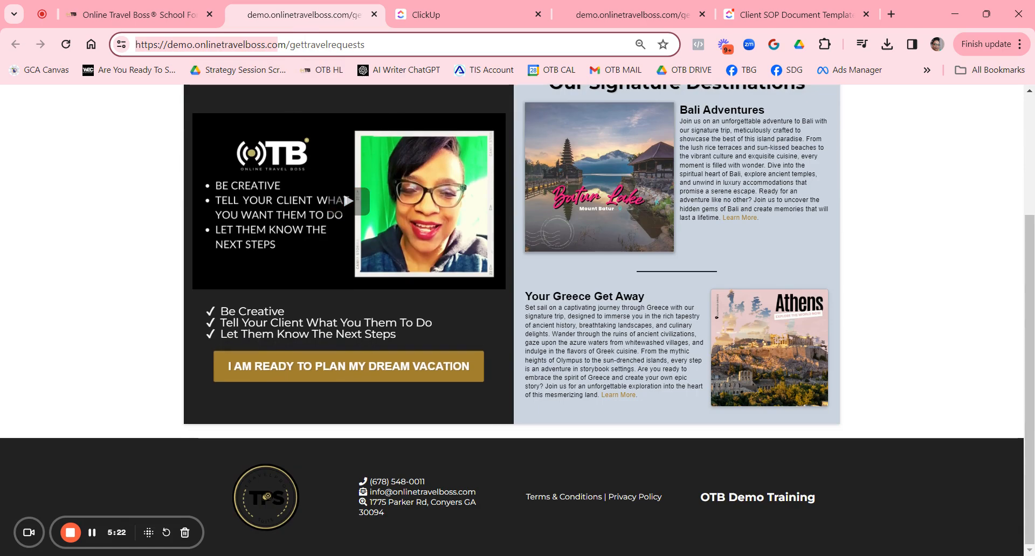
pyautogui.moveTo(384, 44); pyautogui.dragTo(135, 44)
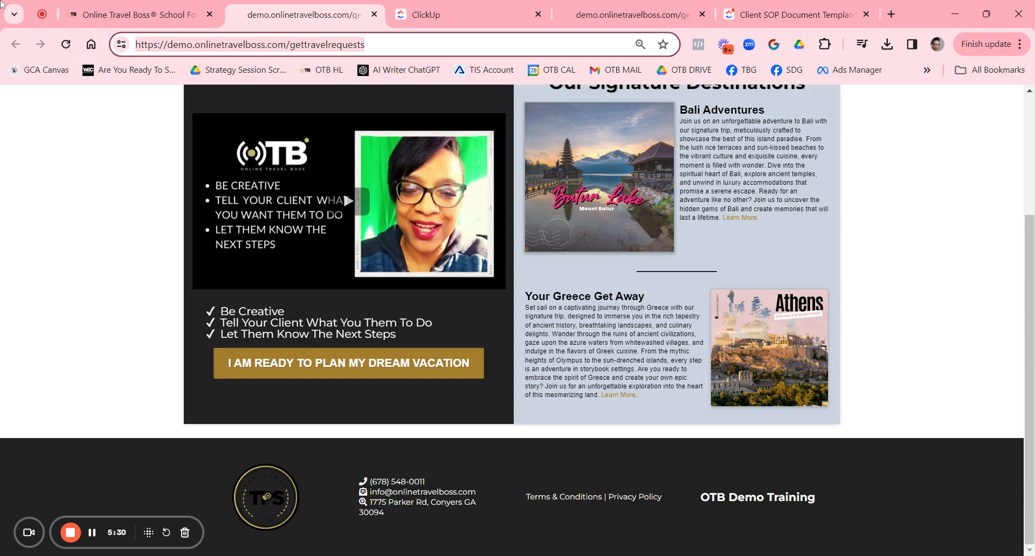
# Step: Return to the funnel's steps and open the Step 1: Travel Request Overview control page for editing
pyautogui.click(194, 14)
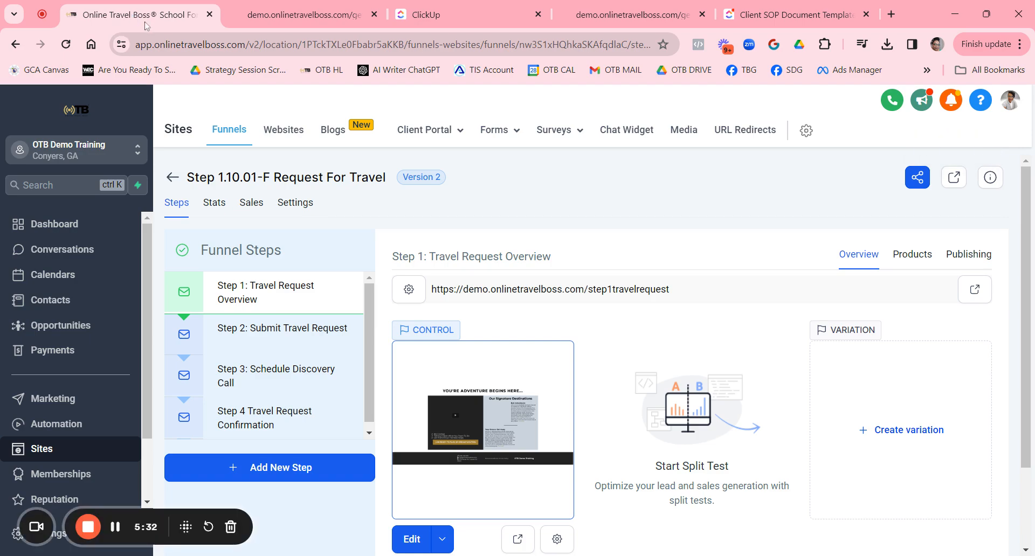
pyautogui.scroll(-1, 351, 278)
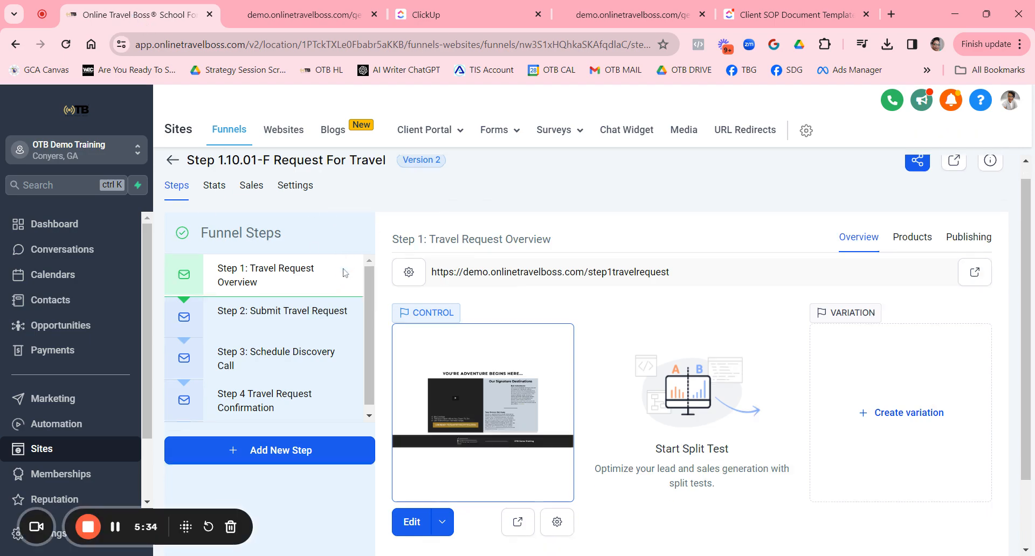
pyautogui.scroll(1, 443, 237)
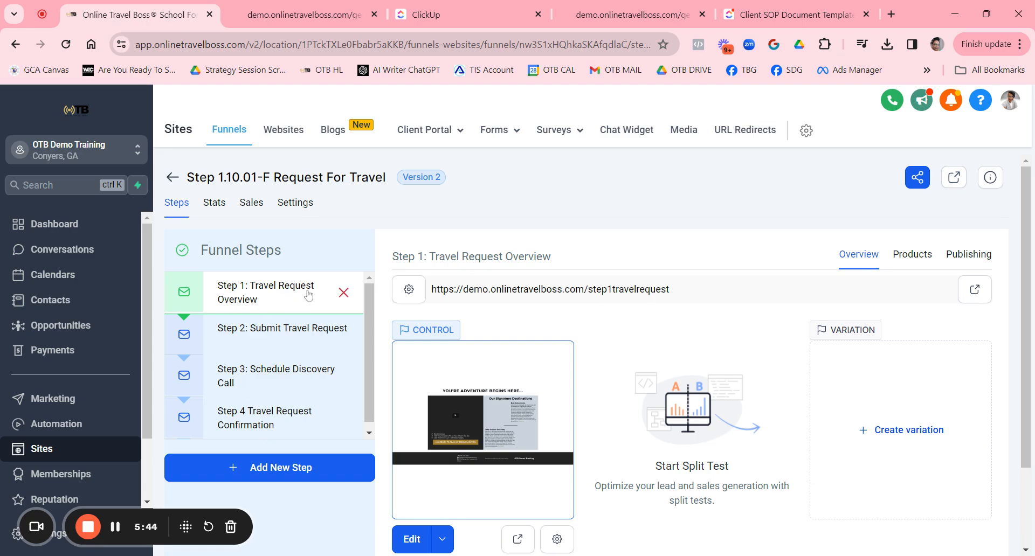
pyautogui.click(415, 546)
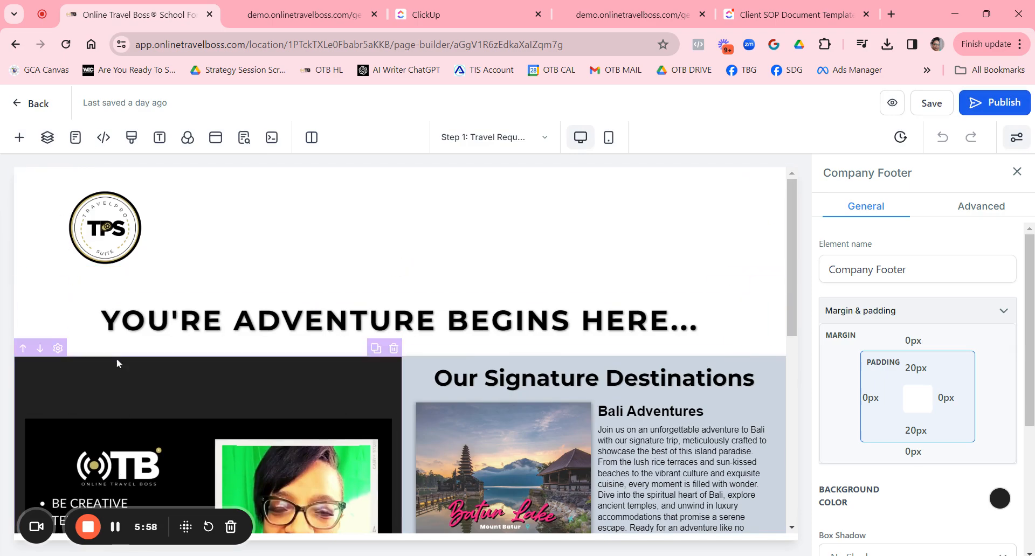
# Step: Show the page's layers and expand the Company Header, Company Footer and Body - Request sections to examine their rows
pyautogui.click(48, 140)
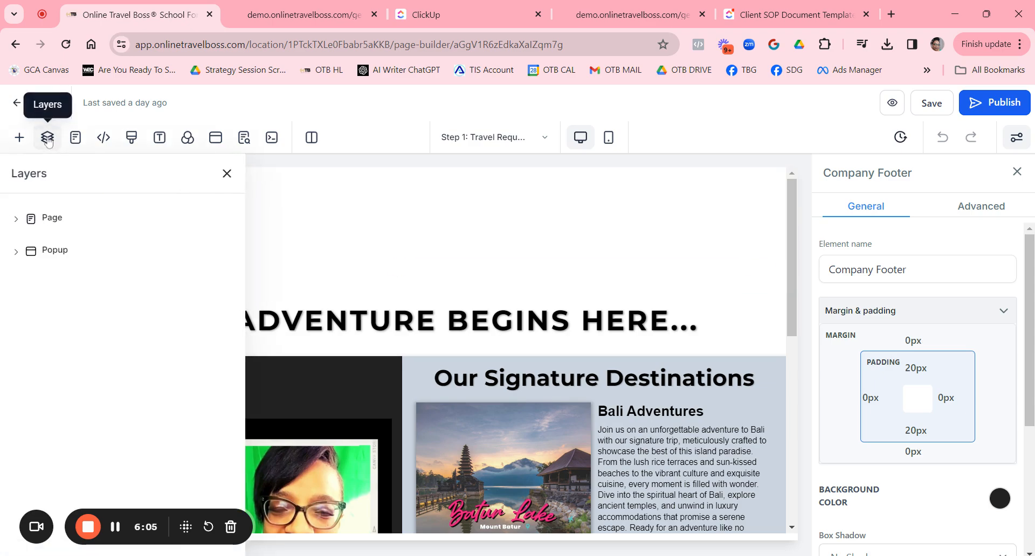
pyautogui.click(16, 219)
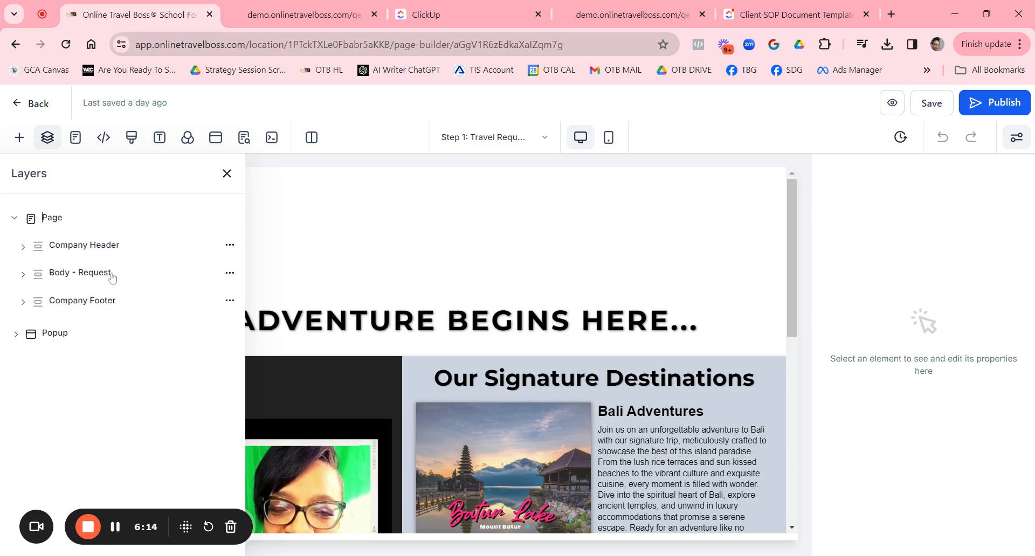
pyautogui.click(84, 249)
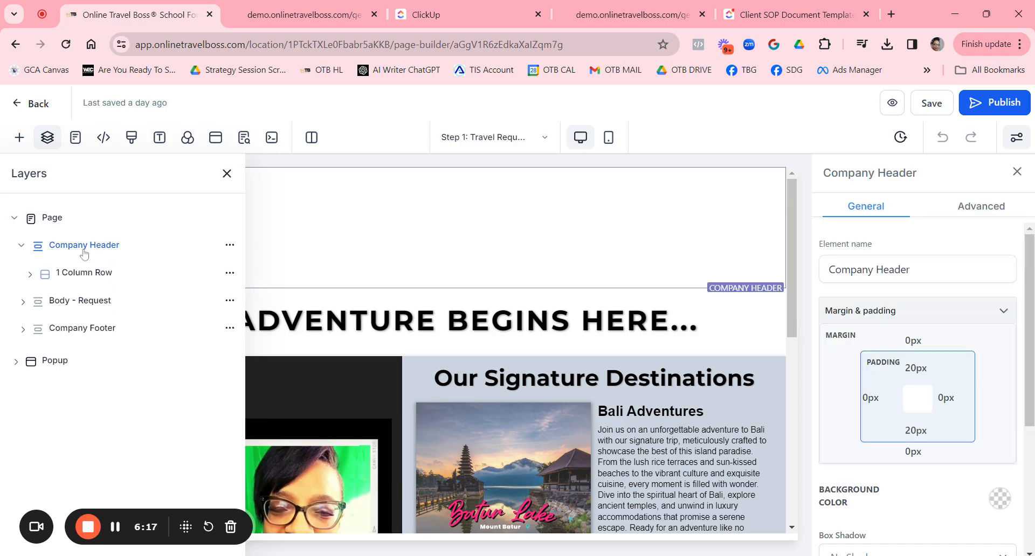
pyautogui.click(80, 330)
pyautogui.click(66, 309)
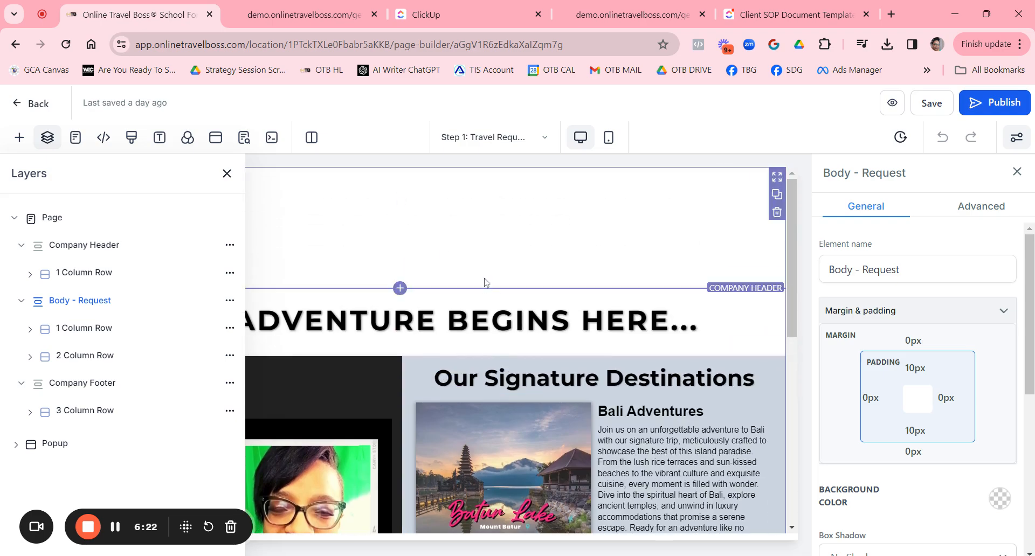
# Step: Select the Company Header section, close the layers and look over the page down to the footer and back
pyautogui.click(94, 254)
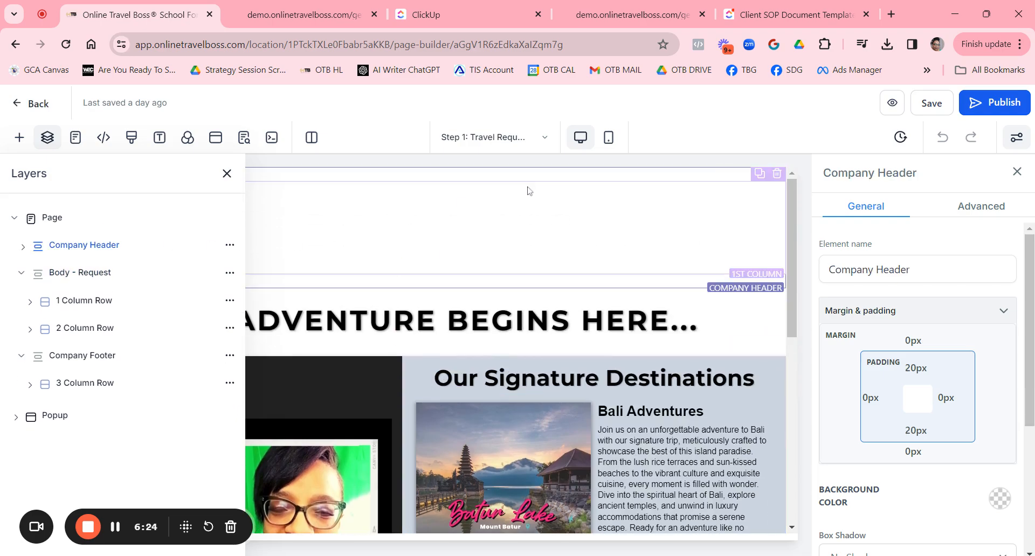
pyautogui.click(226, 173)
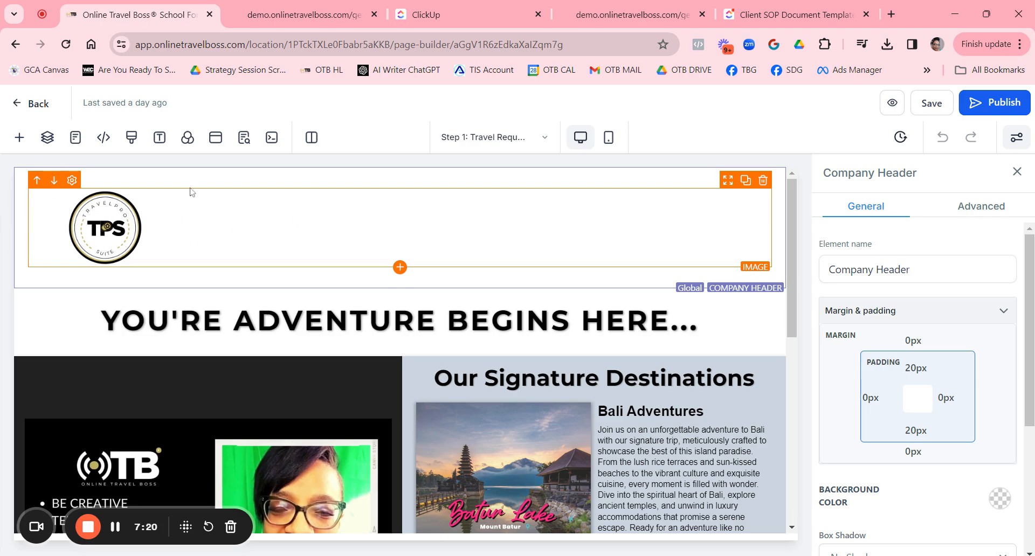
pyautogui.scroll(-9, 226, 231)
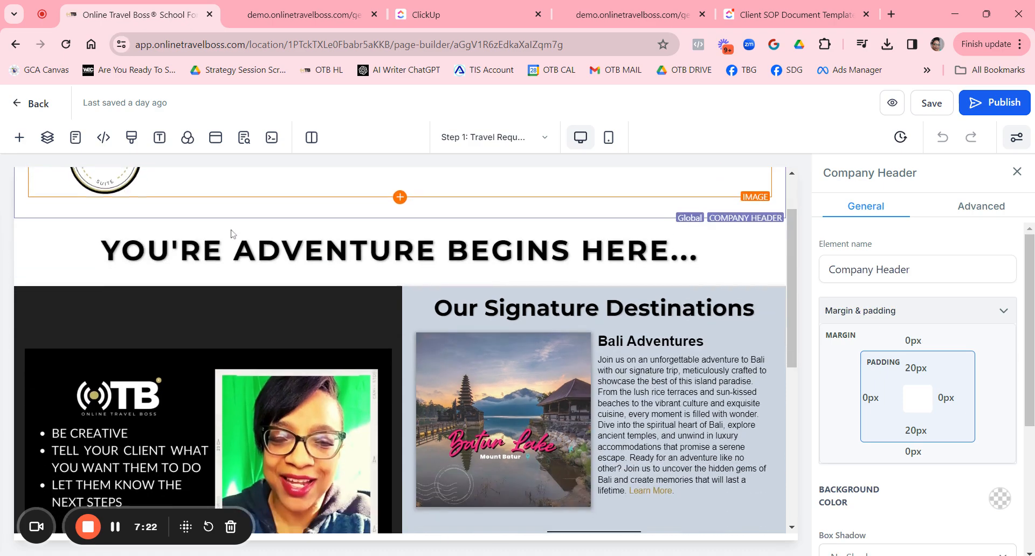
pyautogui.scroll(-1, 231, 233)
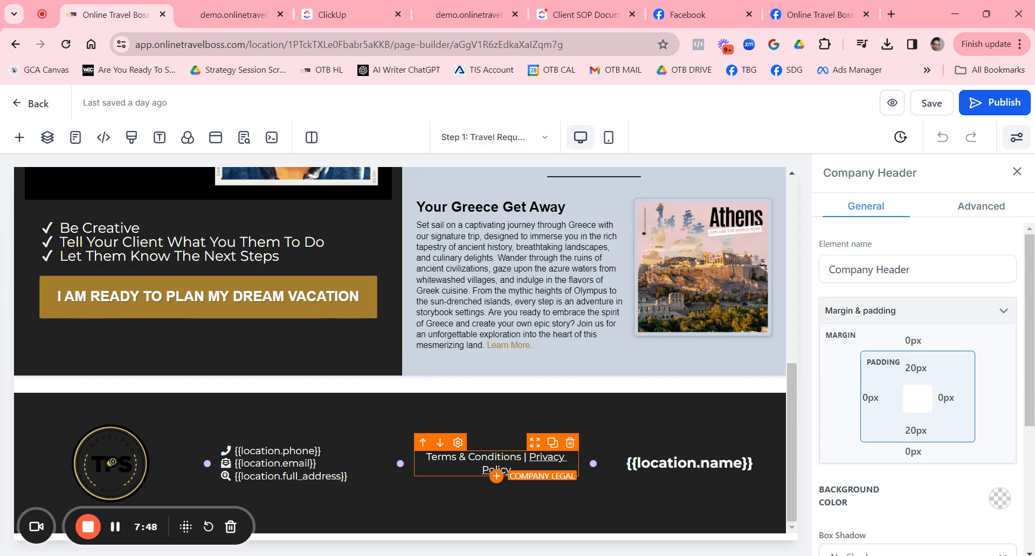
pyautogui.scroll(5, 593, 345)
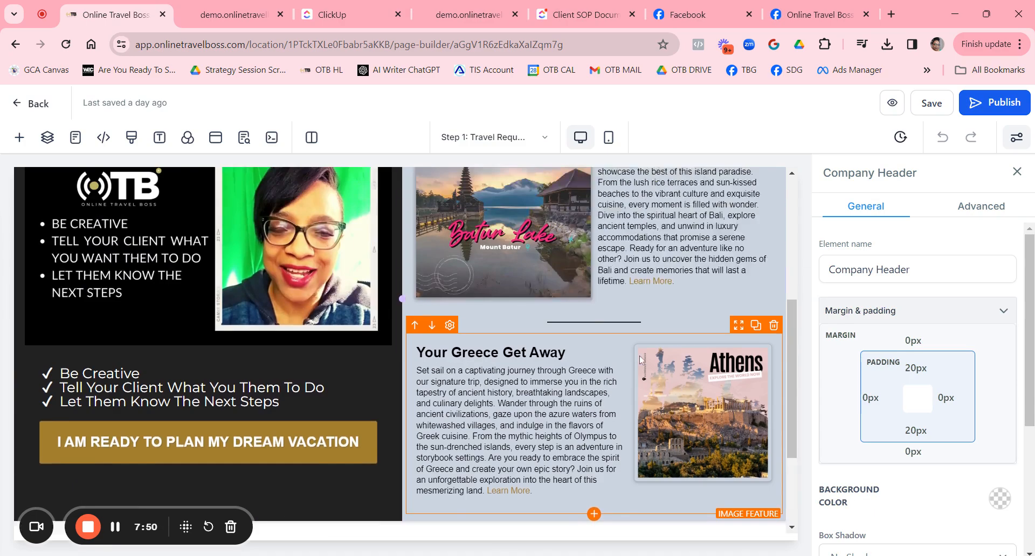
pyautogui.scroll(3, 483, 253)
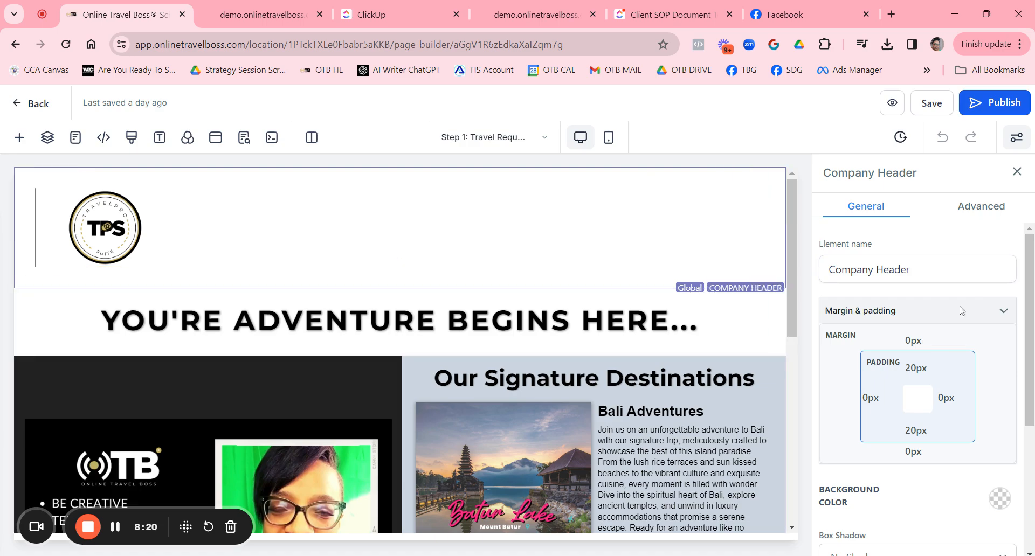
# Step: Examine the Company Header's general settings, including its padding, background color, box shadow, stickiness and background media options
pyautogui.scroll(-2, 1015, 313)
pyautogui.scroll(-1, 1014, 313)
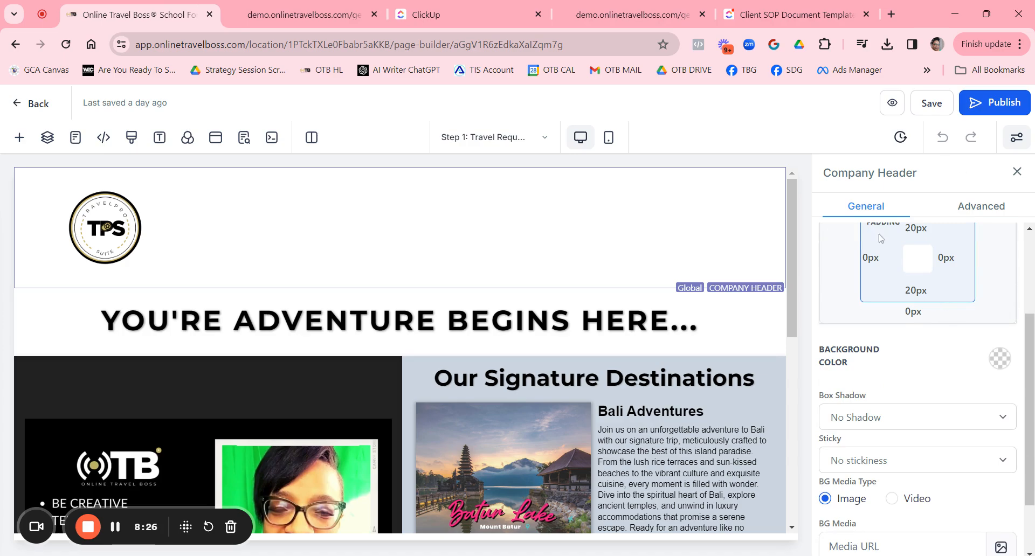
pyautogui.scroll(2, 829, 357)
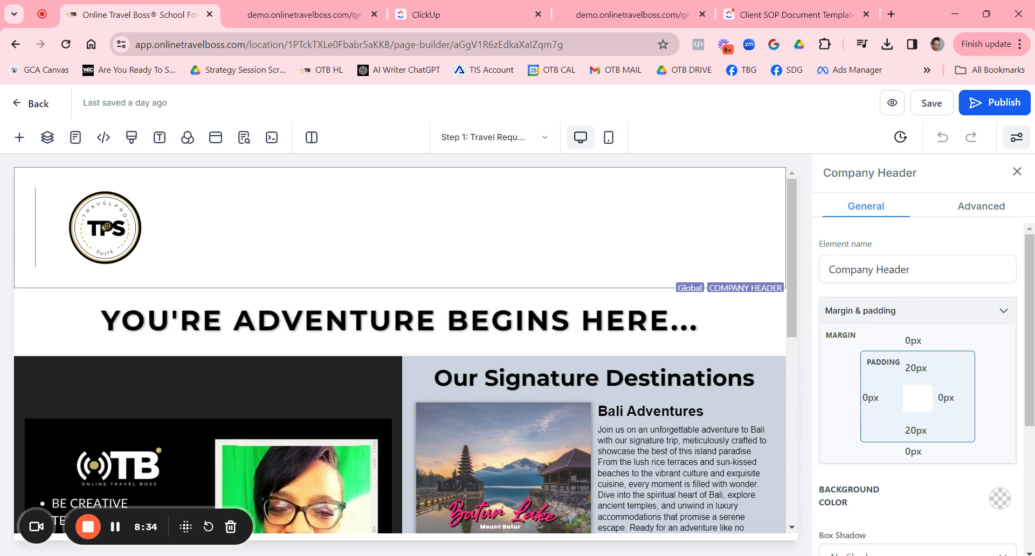
# Step: Try a red background color on the Company Header and open the custom color entry with its hex code selected
pyautogui.click(1000, 500)
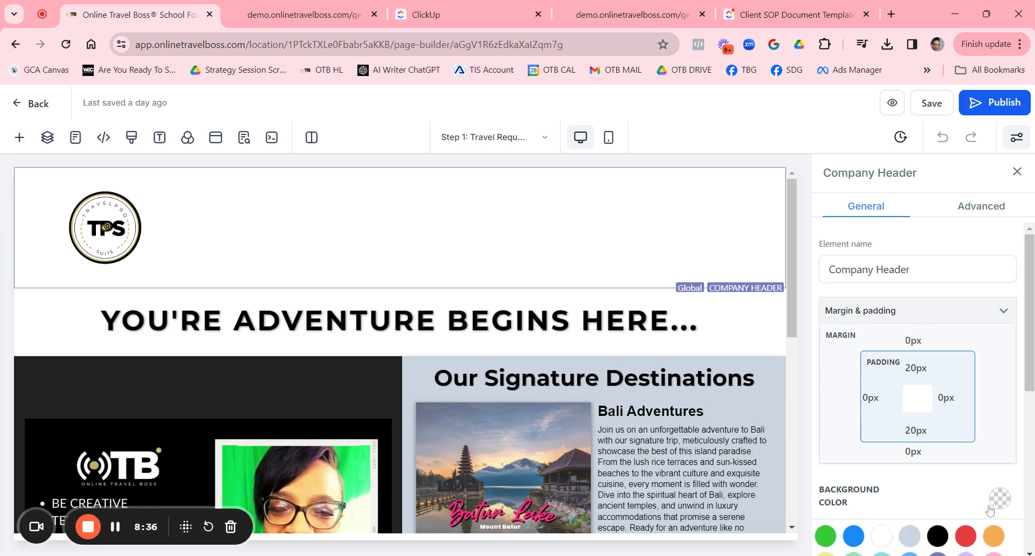
pyautogui.click(965, 536)
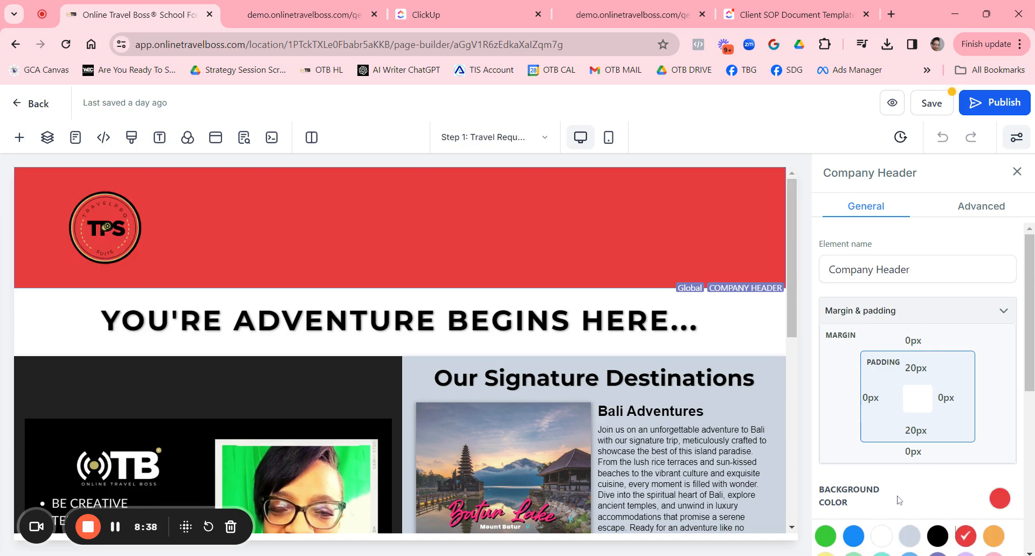
pyautogui.scroll(-4, 916, 485)
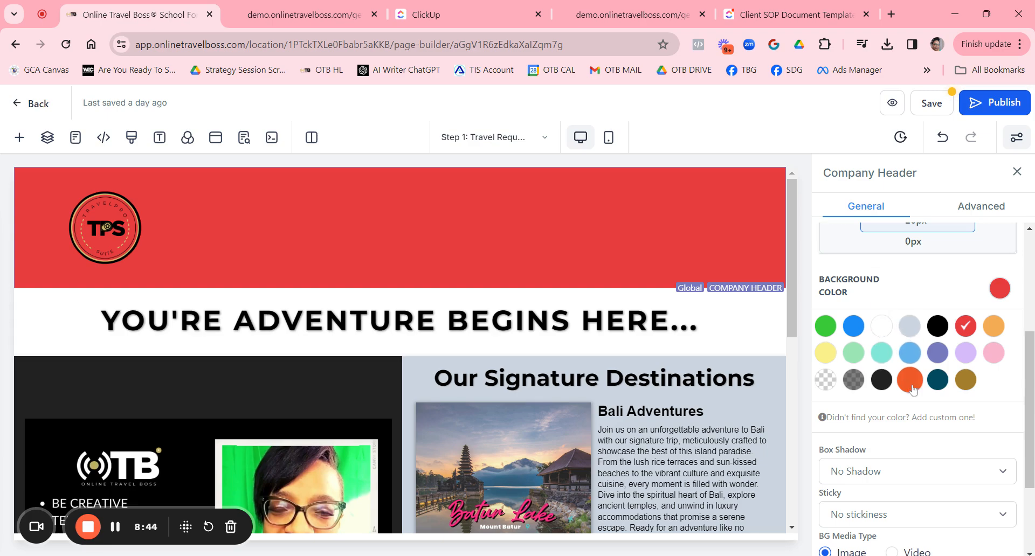
pyautogui.click(931, 421)
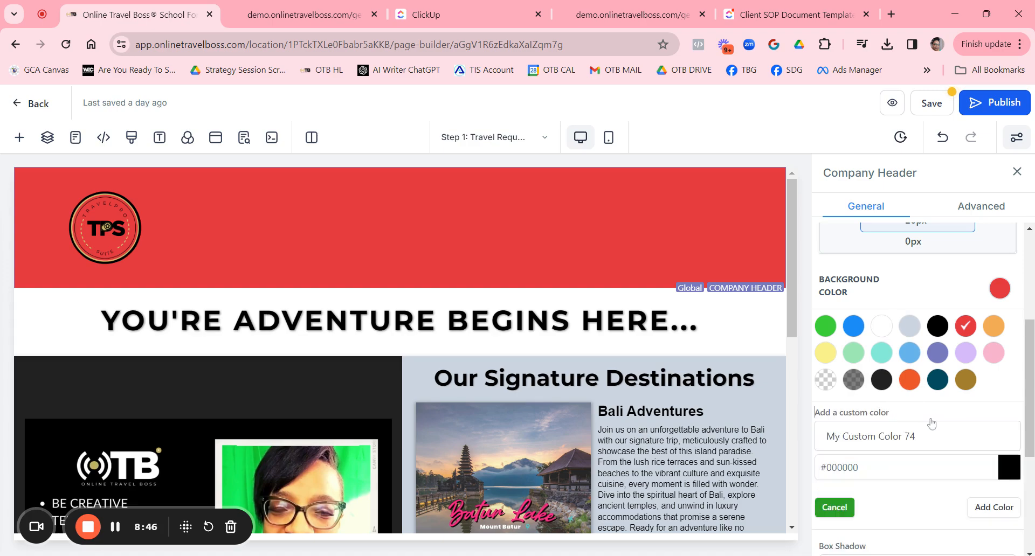
pyautogui.moveTo(861, 468); pyautogui.dragTo(819, 468)
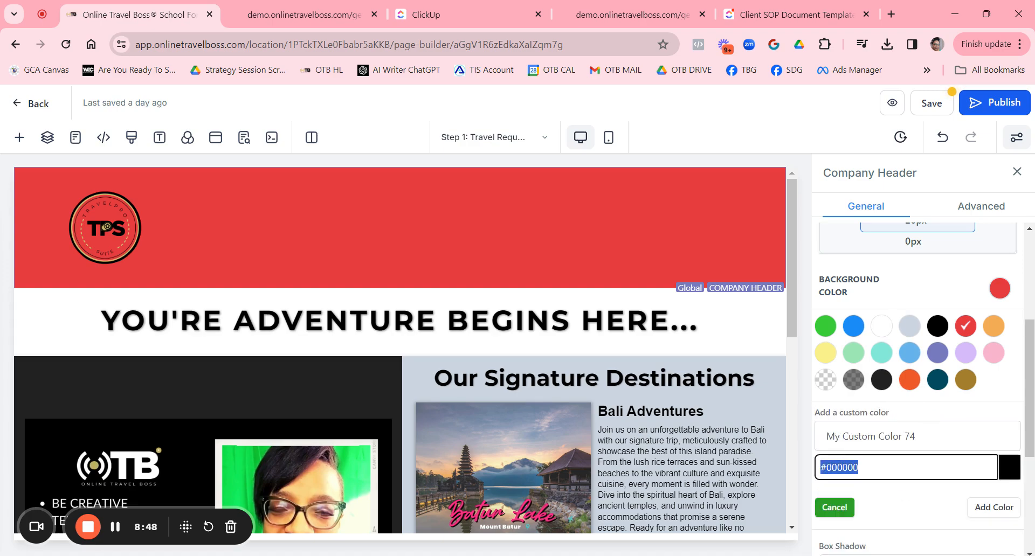
# Step: Set the Company Header's background color to white
pyautogui.click(881, 325)
pyautogui.scroll(-2, 908, 353)
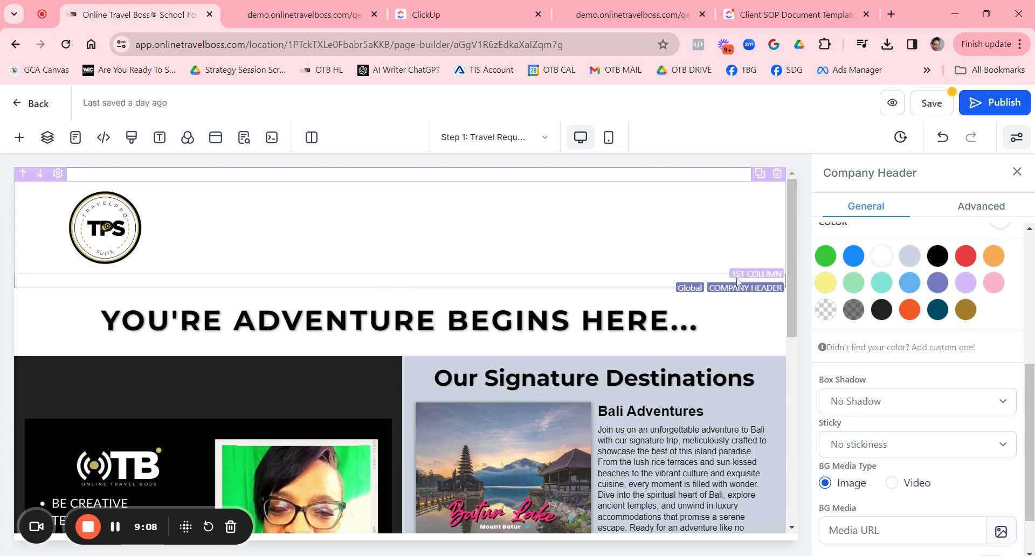
pyautogui.scroll(-1, 865, 450)
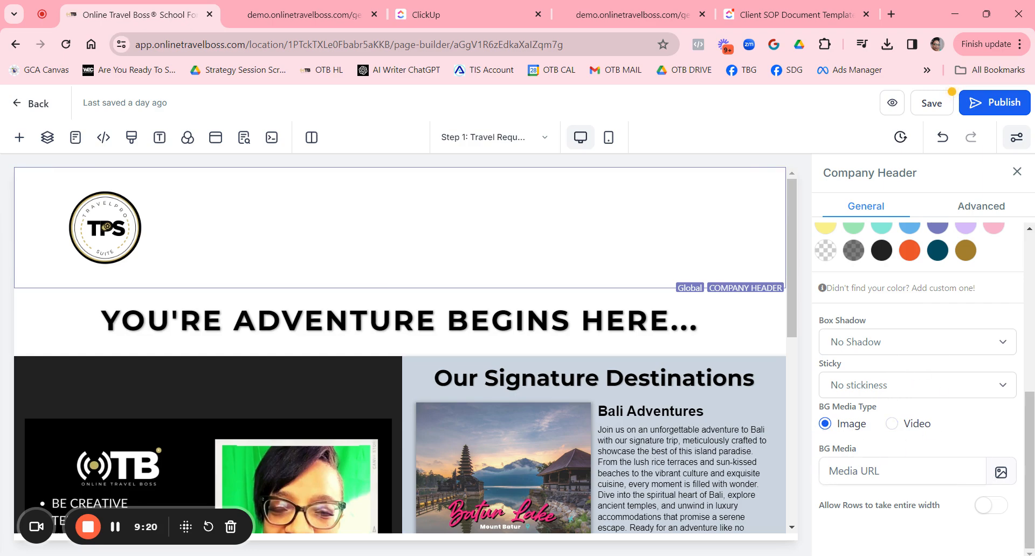
# Step: Browse the Greece folder in the media library for the header's background image, and search Unsplash for "ocean"
pyautogui.click(1002, 478)
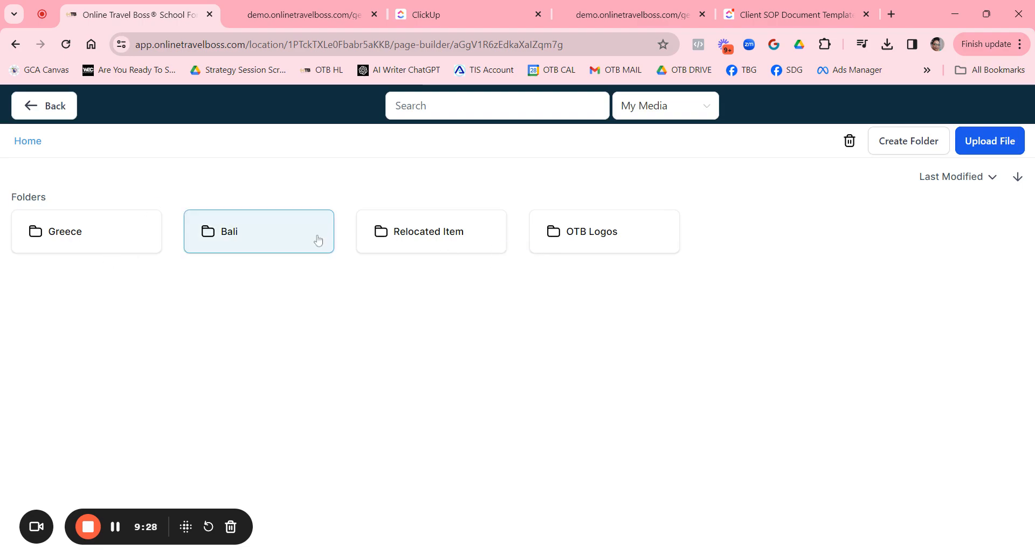
pyautogui.click(40, 238)
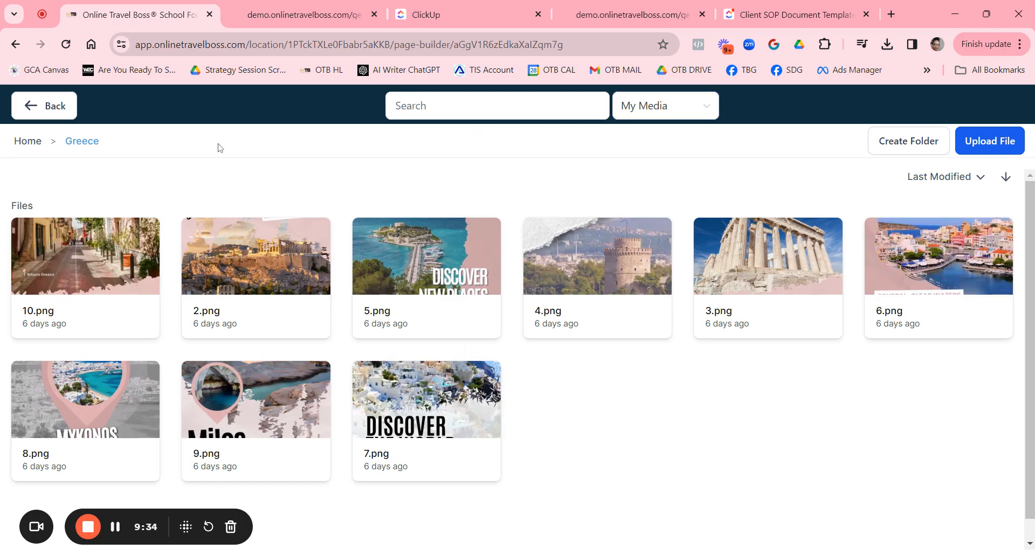
pyautogui.click(656, 111)
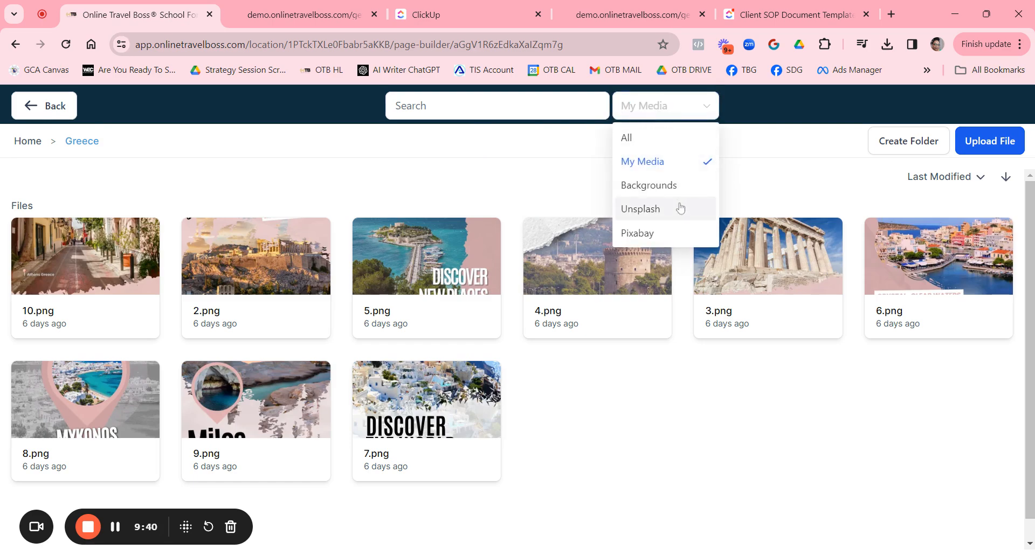
pyautogui.click(680, 208)
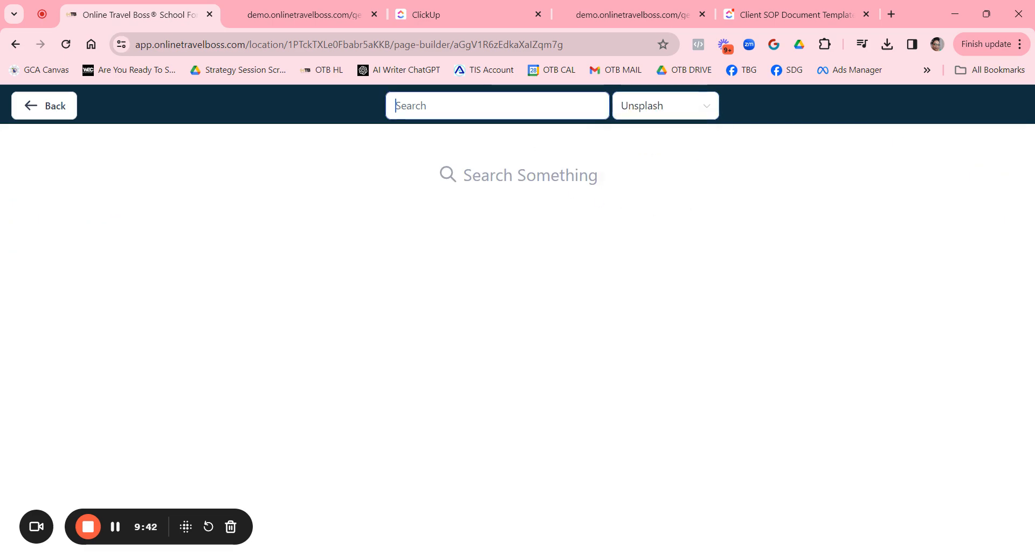
pyautogui.write('ocean')
pyautogui.press('Return')
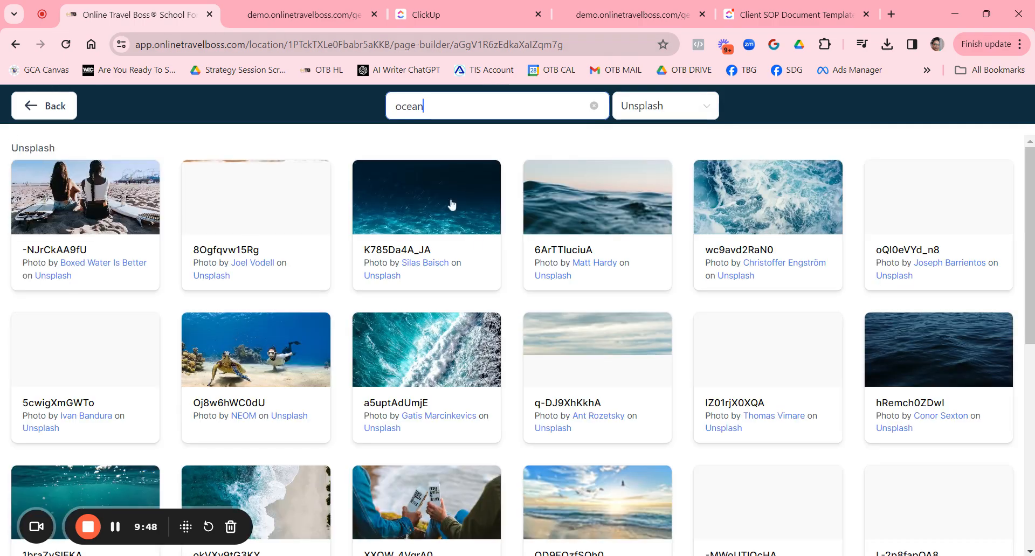
# Step: Change the ocean search source to Pixabay and use waves-3473335_150.jpg as the Company Header's background image
pyautogui.click(664, 106)
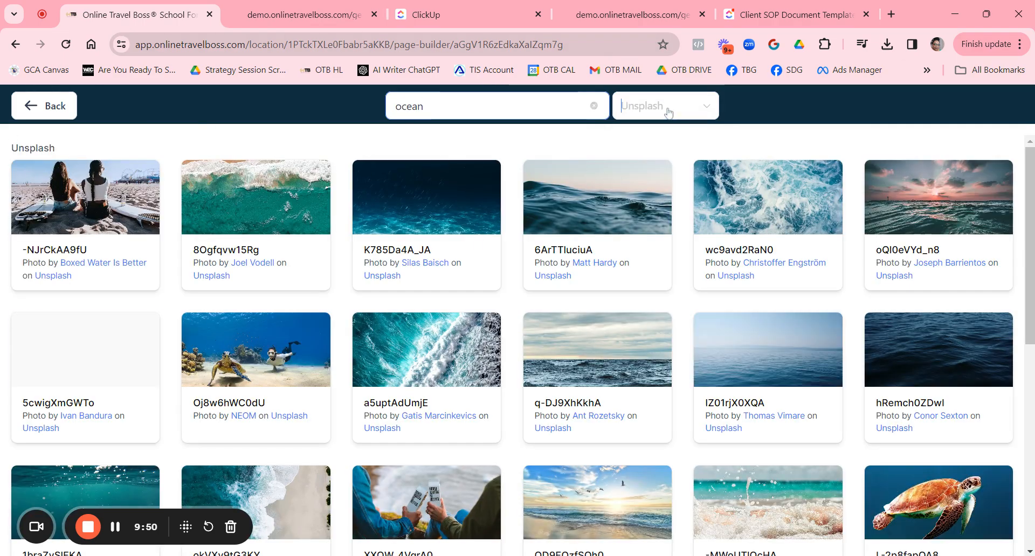
pyautogui.click(651, 233)
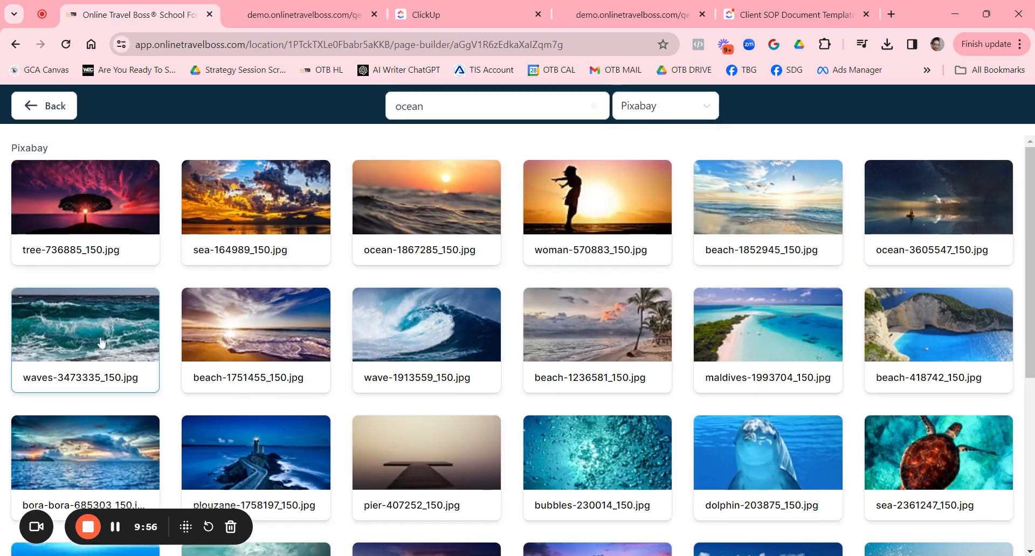
pyautogui.click(101, 343)
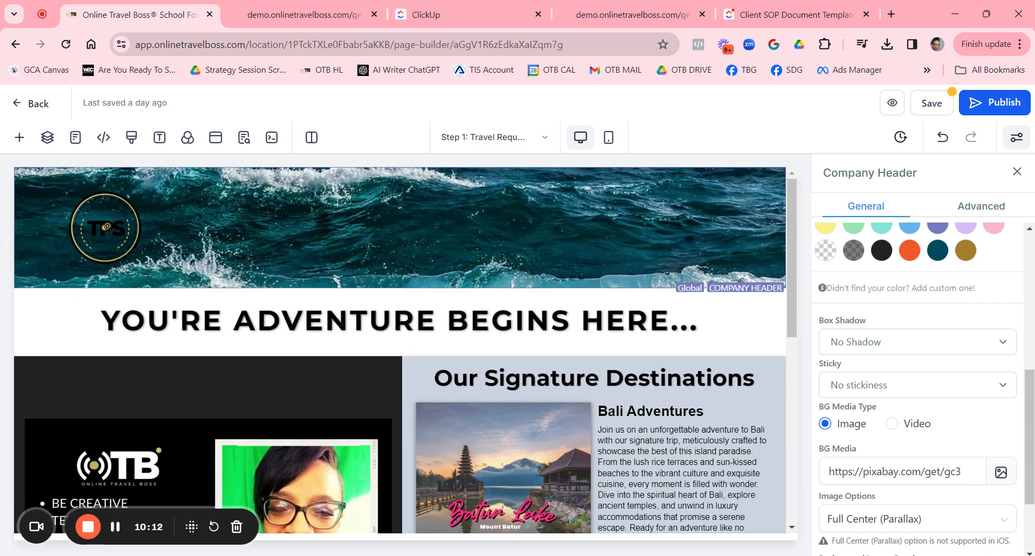
# Step: Compare Heavy Fade and Half Fade on the Company Header's background image, and set its opacity to Light Fade
pyautogui.scroll(-2, 886, 399)
pyautogui.scroll(-1, 887, 399)
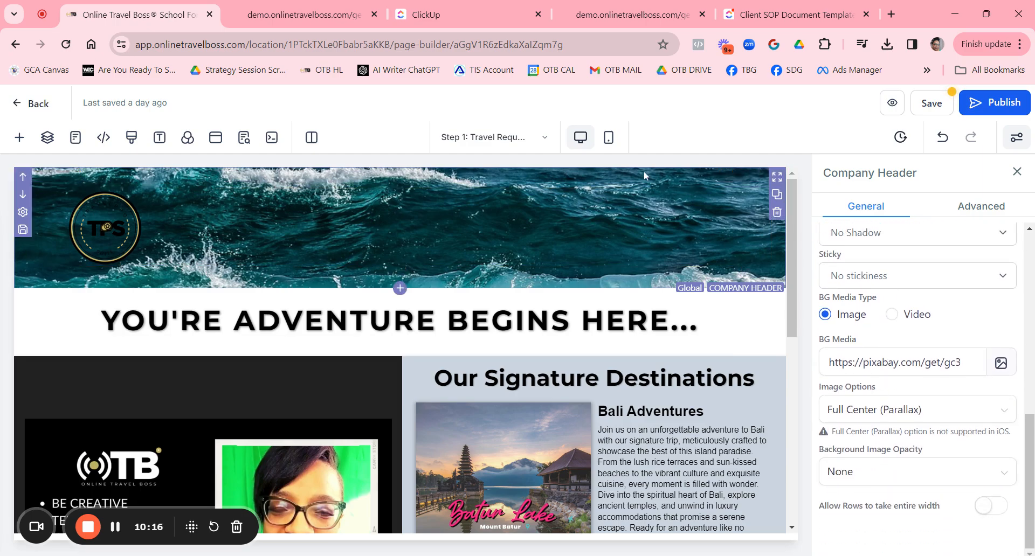
pyautogui.click(926, 482)
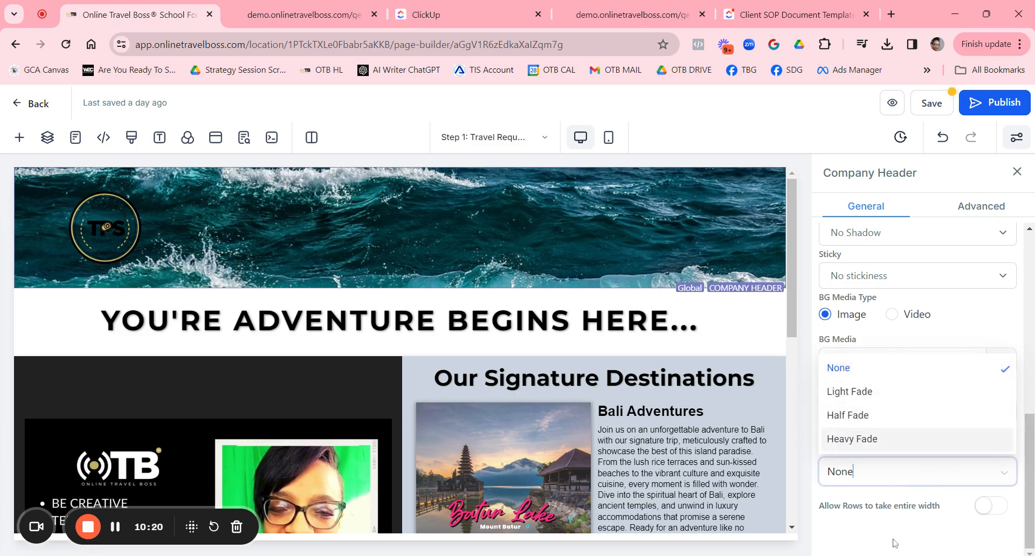
pyautogui.click(853, 502)
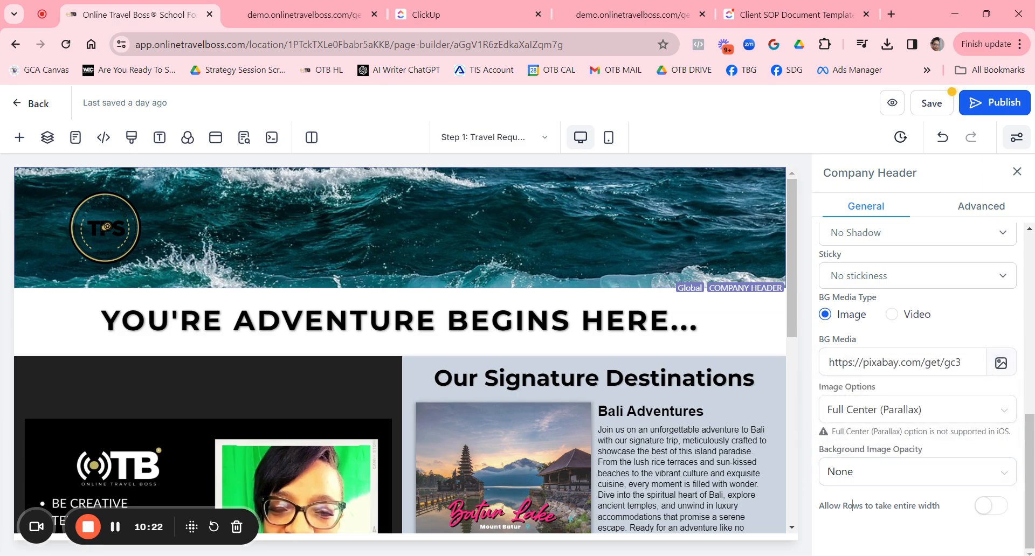
pyautogui.click(864, 482)
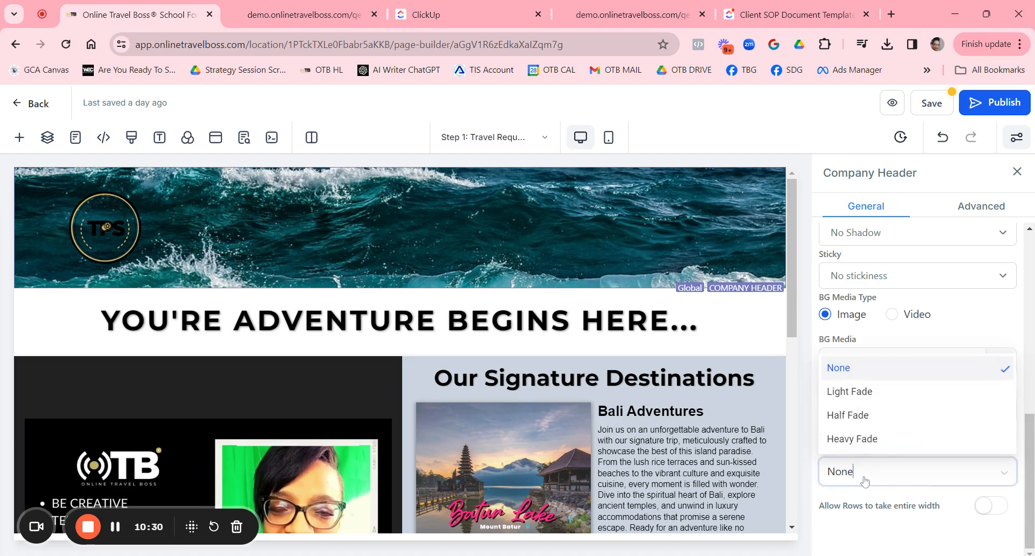
pyautogui.click(856, 439)
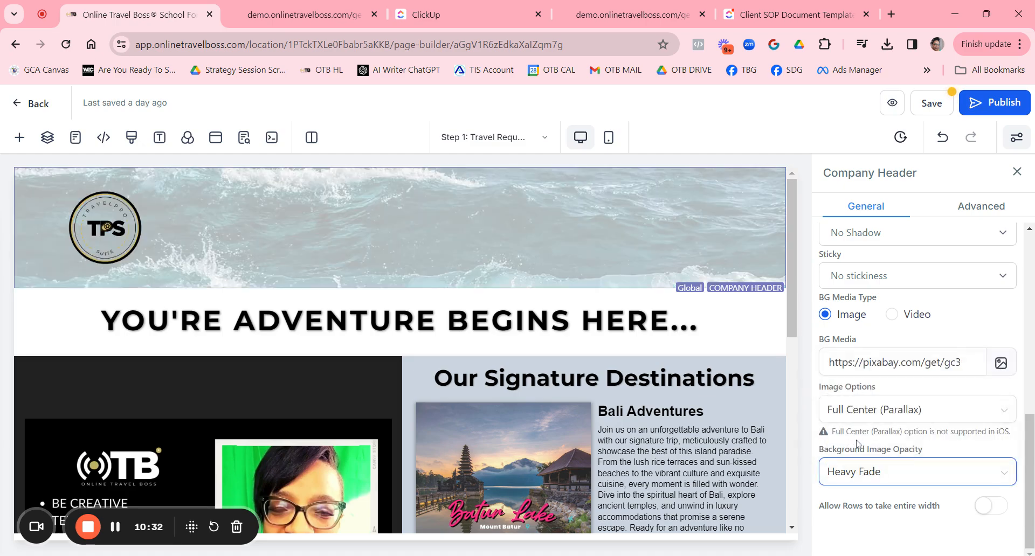
pyautogui.click(853, 472)
pyautogui.click(851, 427)
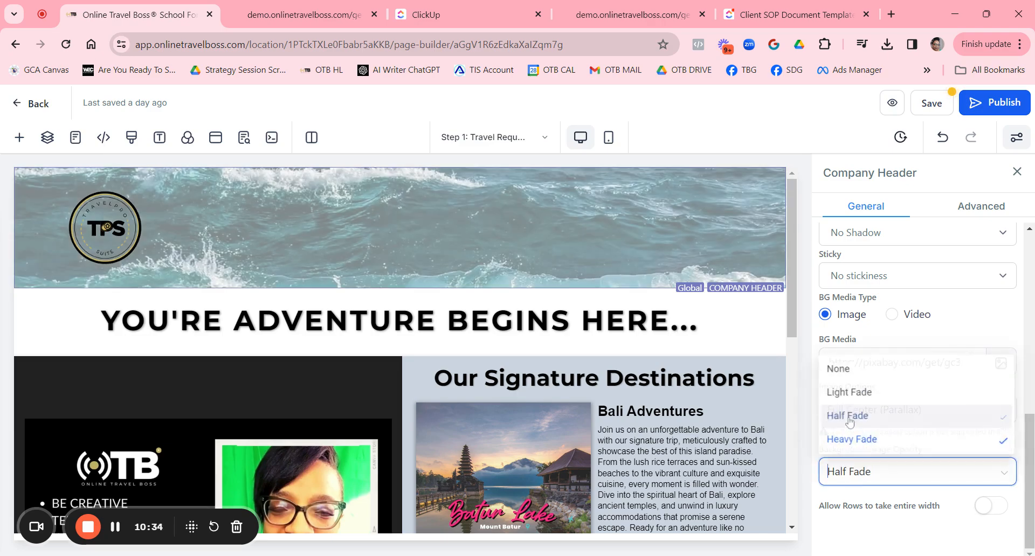
pyautogui.click(853, 481)
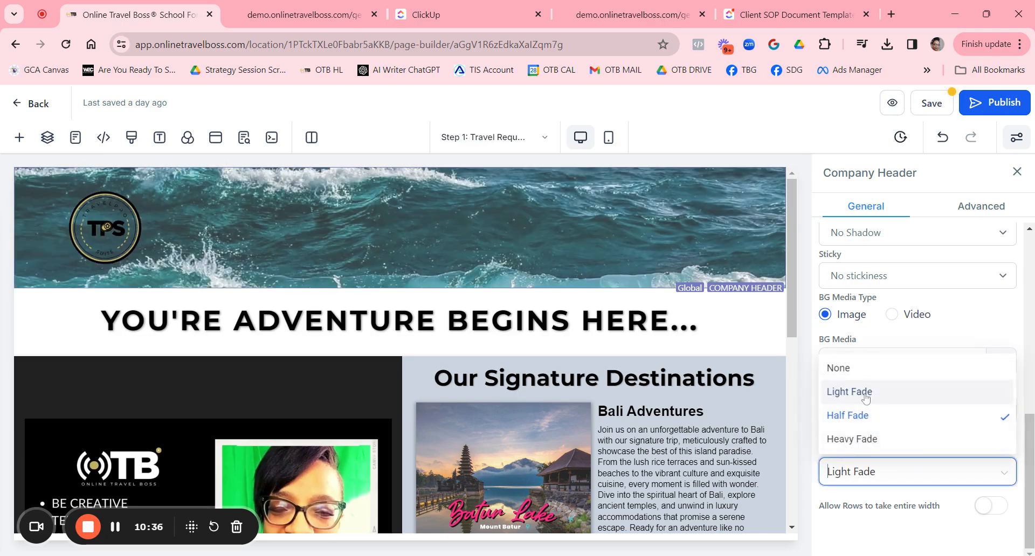
pyautogui.click(857, 392)
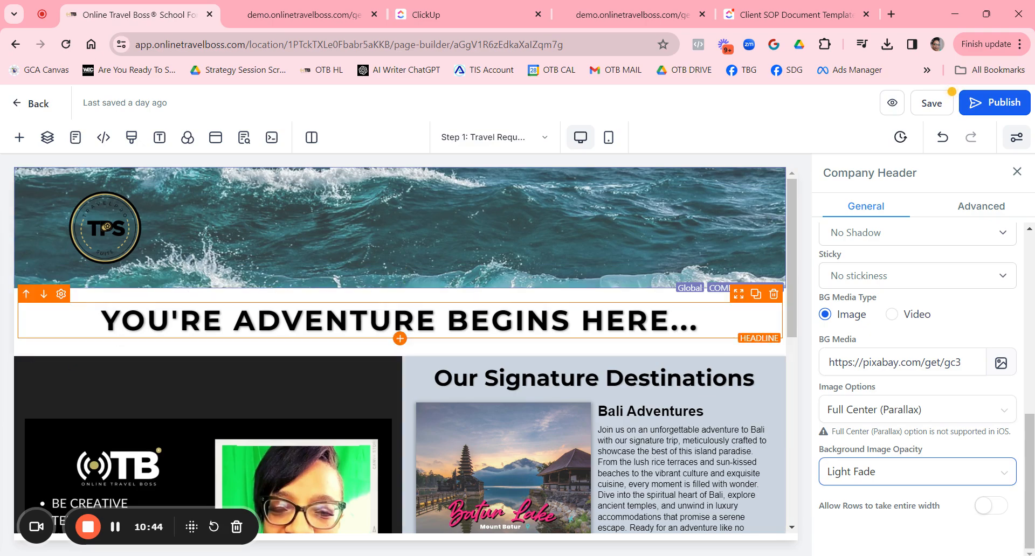
# Step: Select the Body - Request section and look over its background media settings and its headline, video and destination content
pyautogui.click(496, 303)
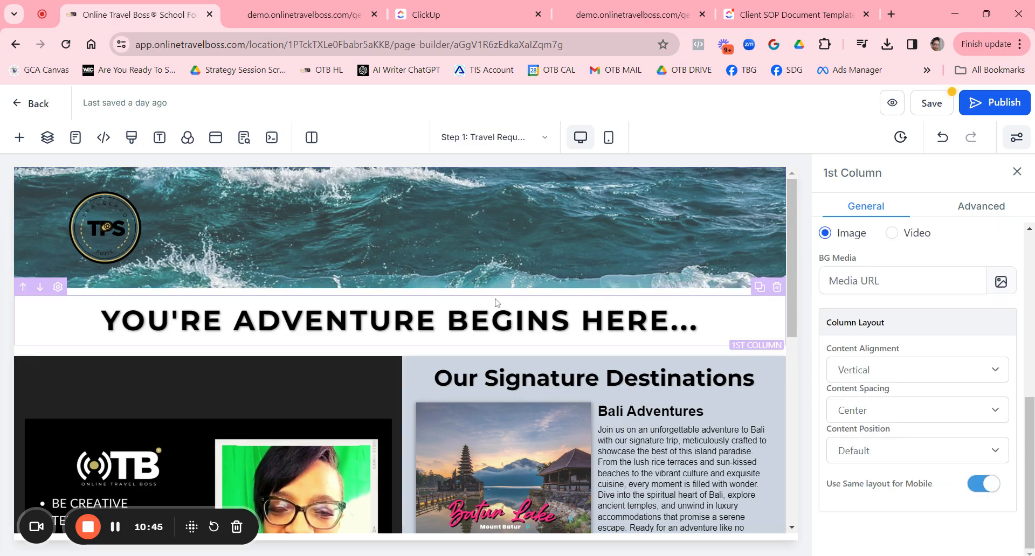
pyautogui.click(526, 299)
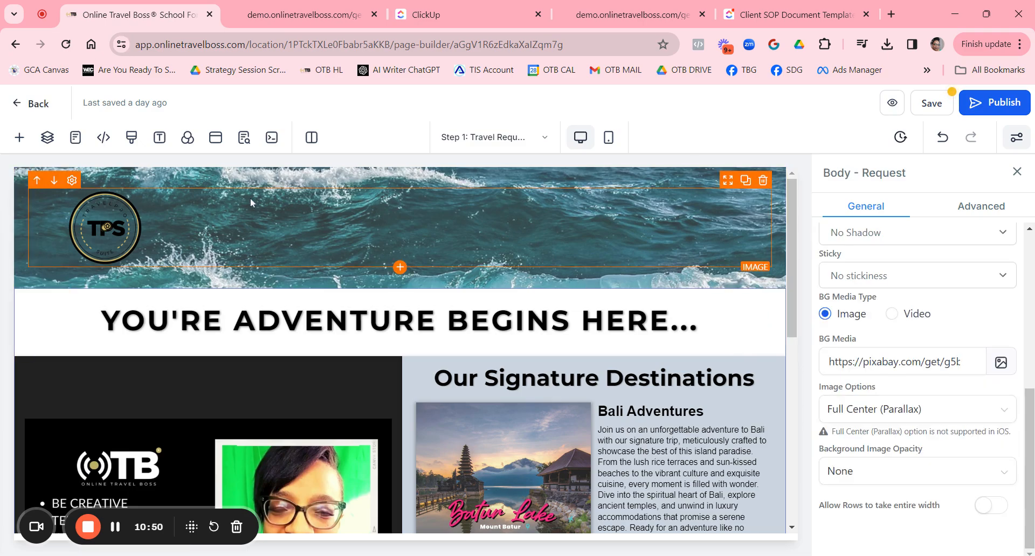
pyautogui.scroll(-3, 399, 350)
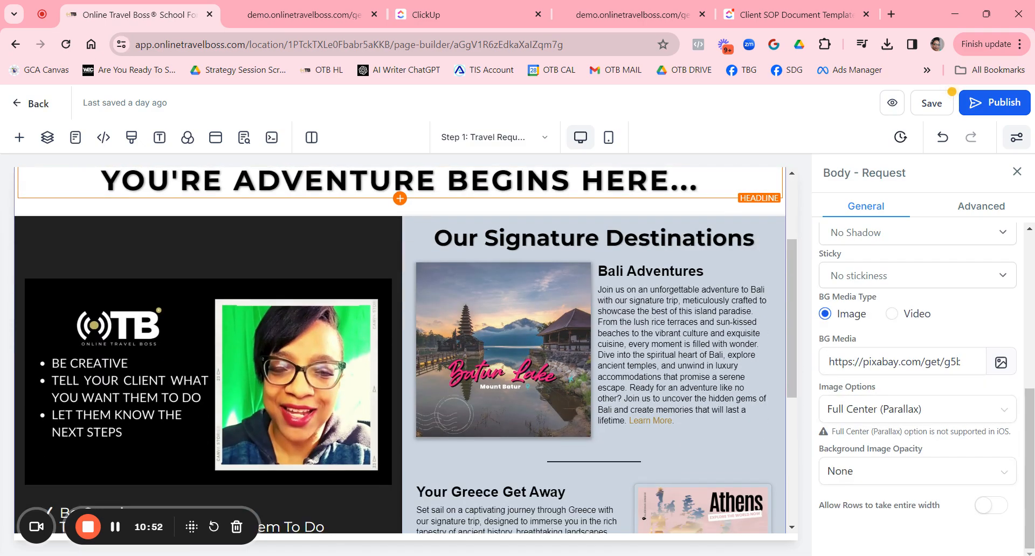
pyautogui.scroll(3, 399, 350)
pyautogui.scroll(-2, 159, 293)
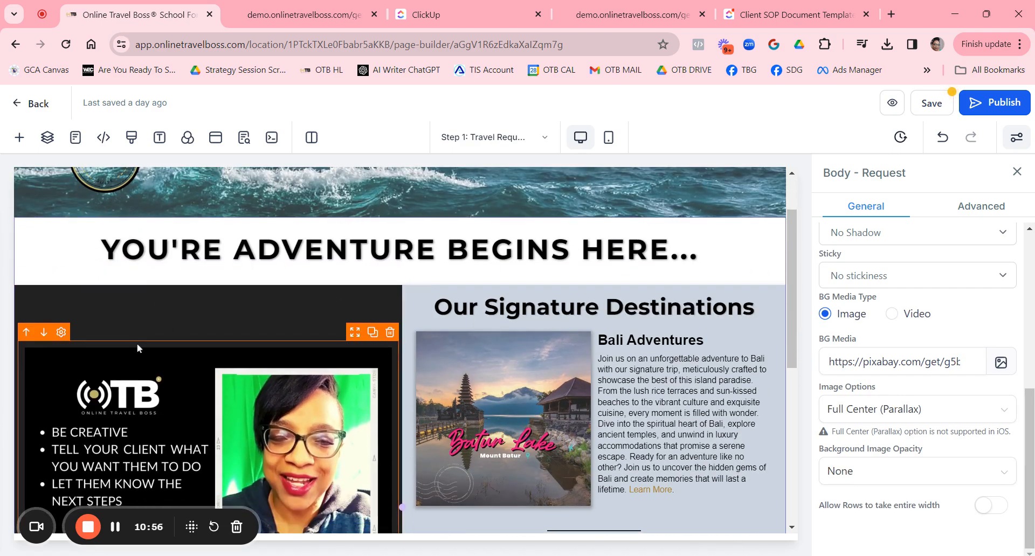
# Step: Select the video in the Body - Request section and change its Video Type from Youtube to Custom Embed
pyautogui.scroll(-2, 137, 344)
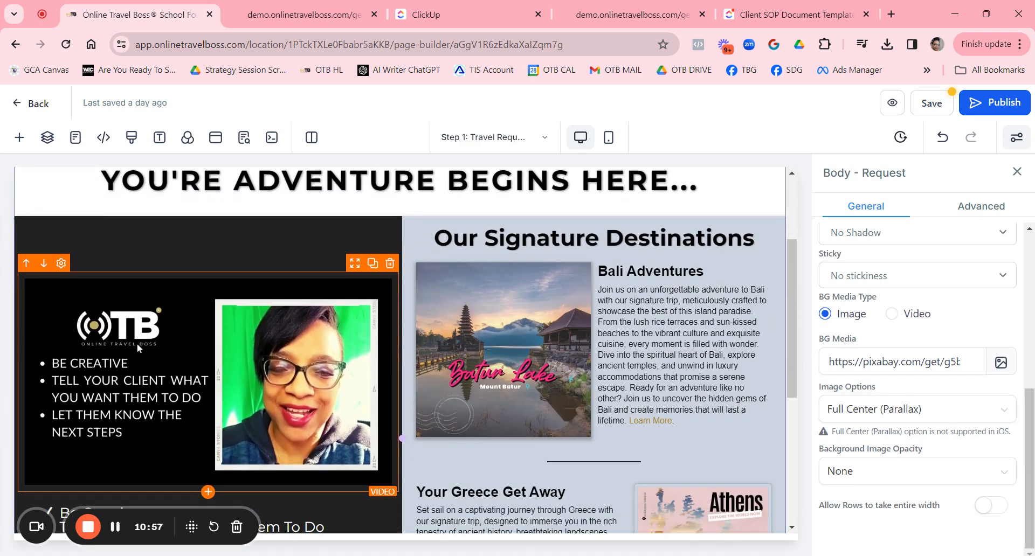
pyautogui.click(169, 357)
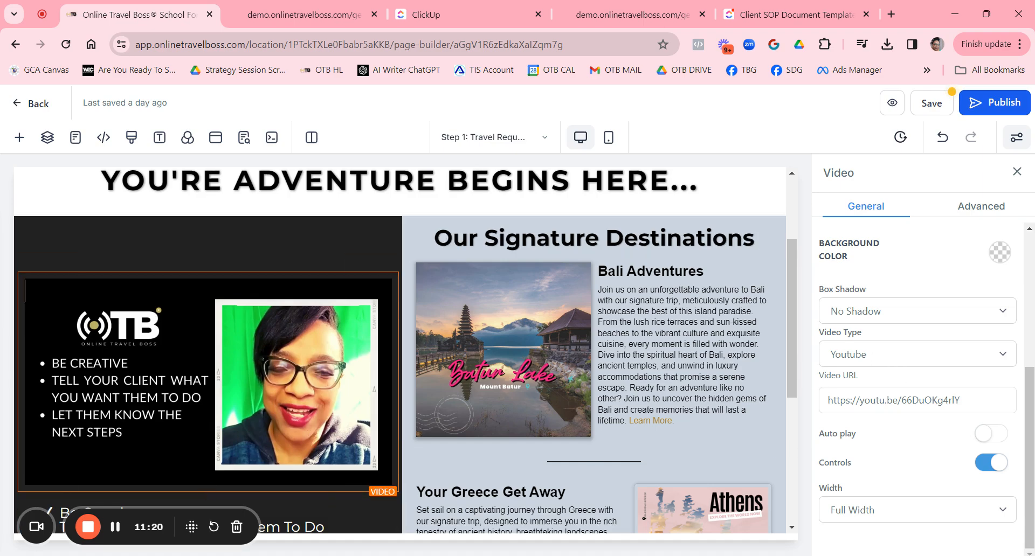
pyautogui.click(905, 357)
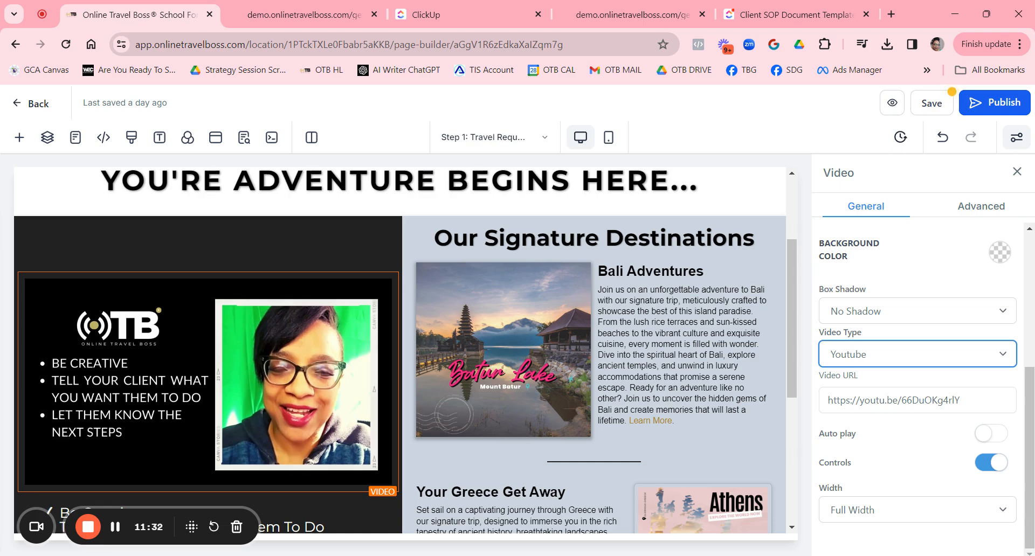
pyautogui.click(863, 410)
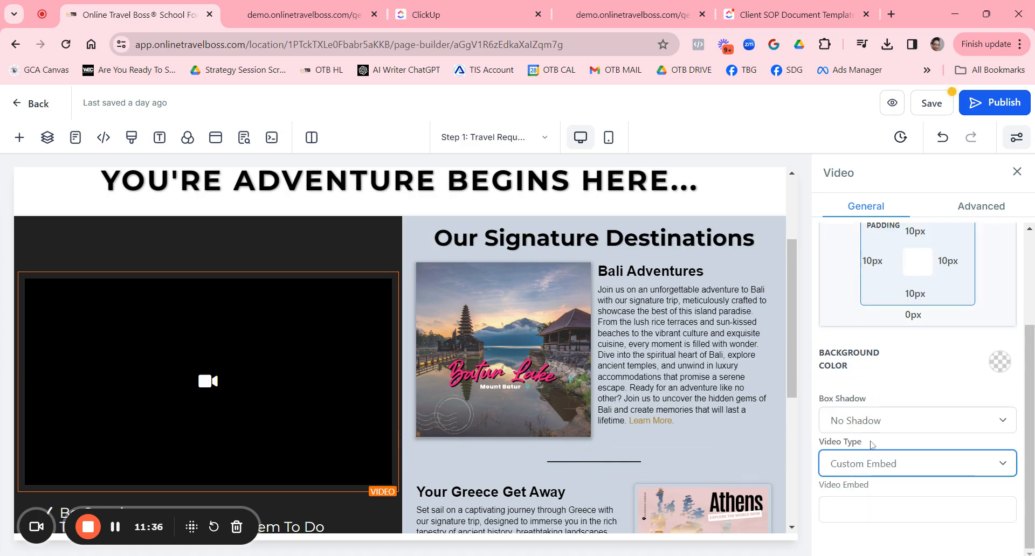
# Step: Open the Loom library at loom.com/looms in a new browser tab and copy the newest video's responsive embed code
pyautogui.click(891, 14)
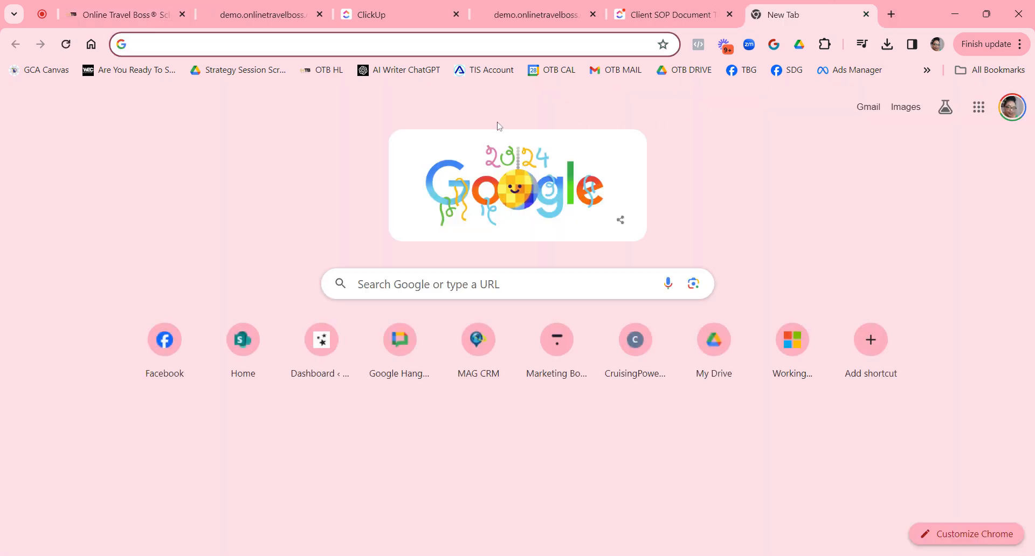
pyautogui.write('loom.com/looms')
pyautogui.press('Return')
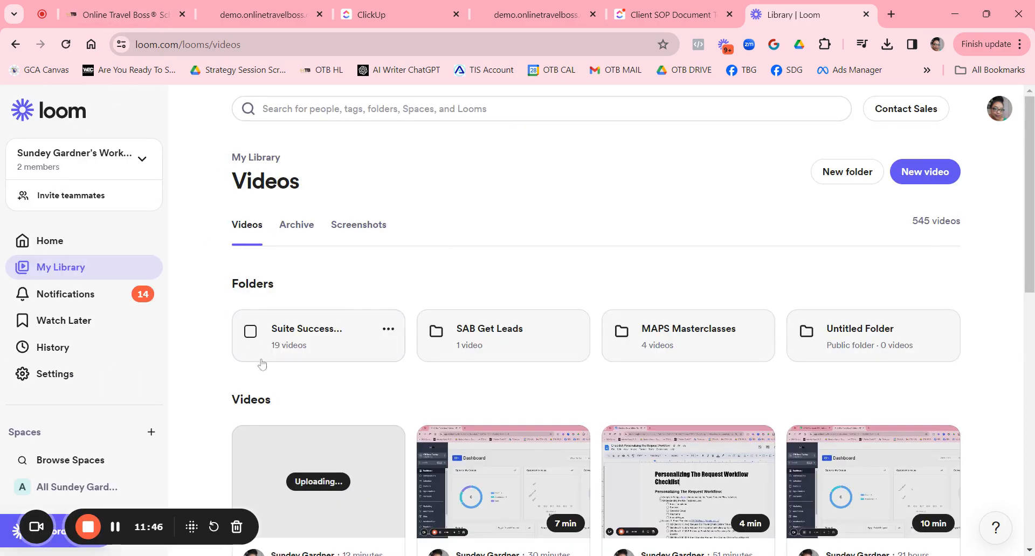
pyautogui.scroll(-3, 301, 370)
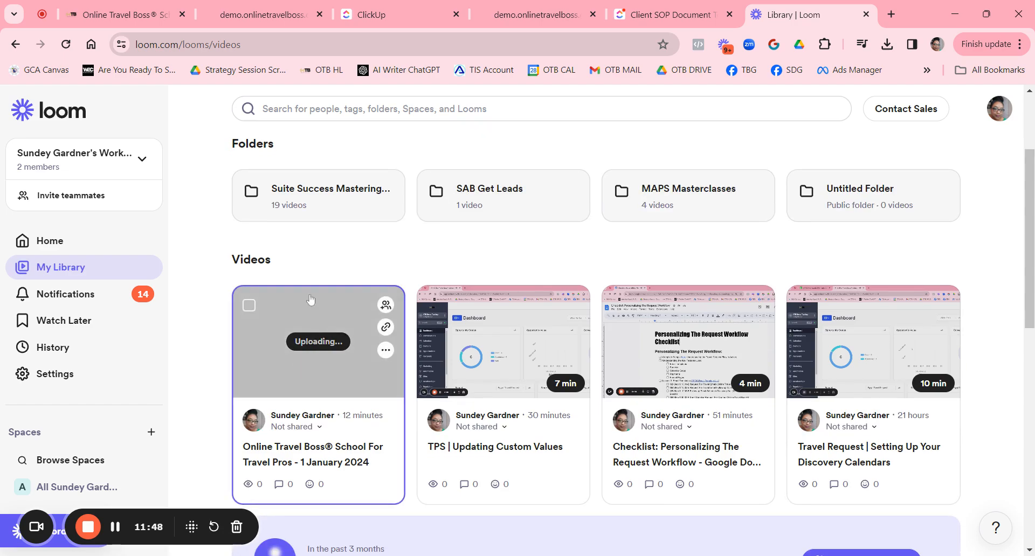
pyautogui.click(319, 311)
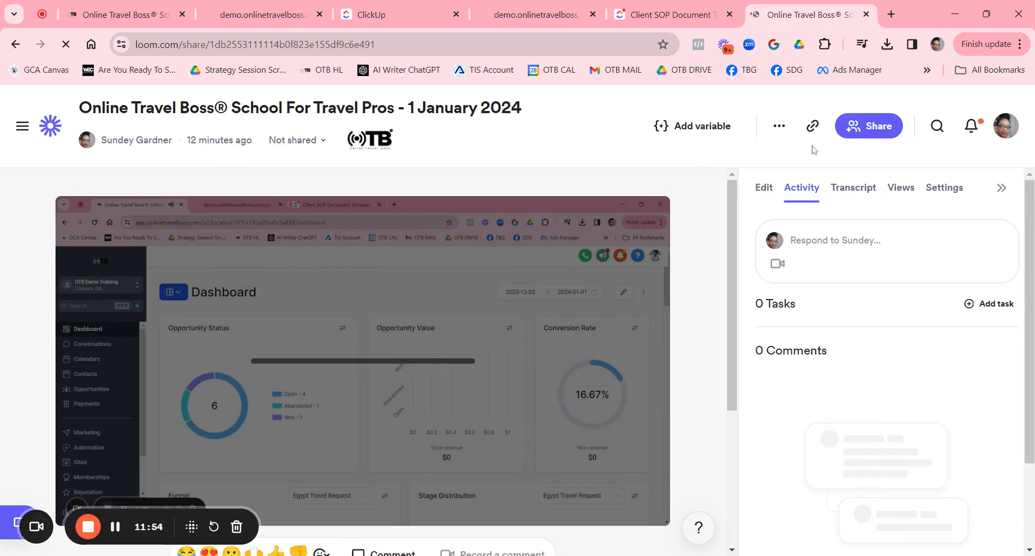
pyautogui.click(777, 133)
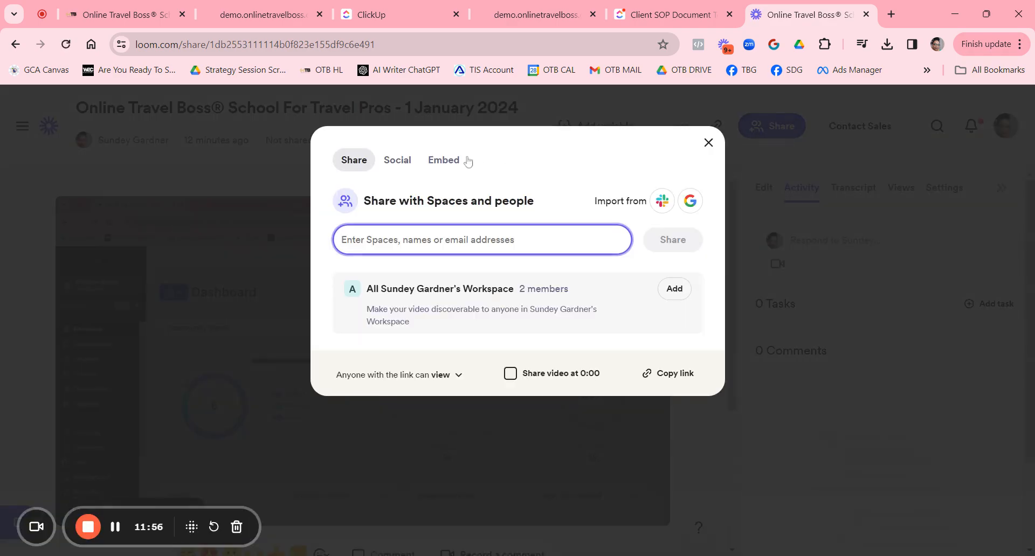
pyautogui.click(442, 160)
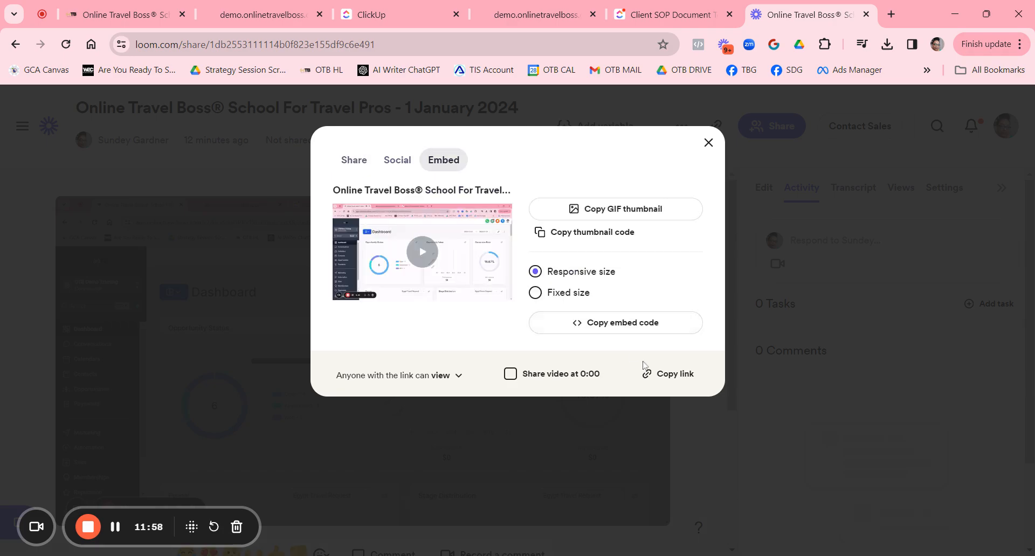
pyautogui.click(623, 331)
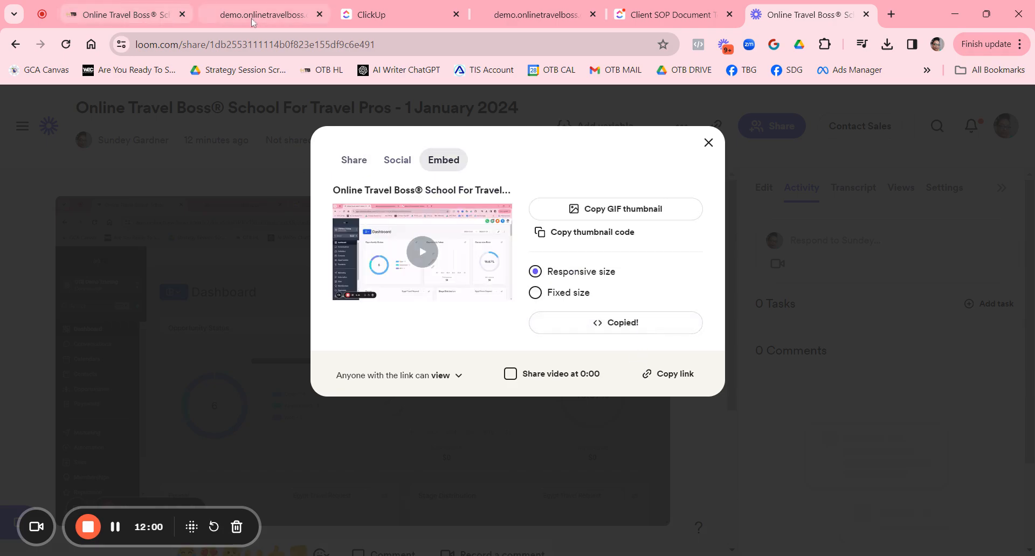
# Step: Return to the page builder and paste the Loom embed code as the video's Video Embed content
pyautogui.click(124, 14)
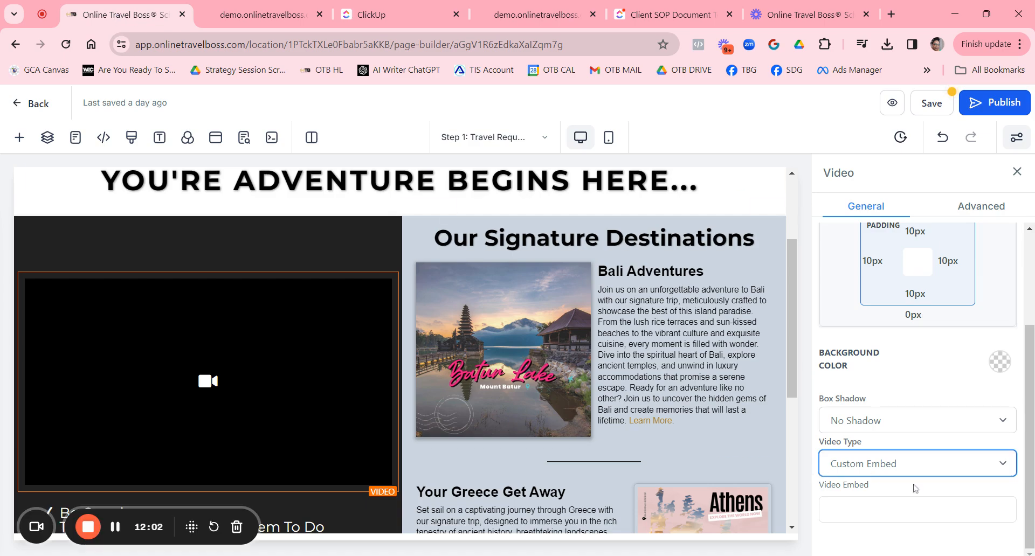
pyautogui.click(884, 510)
pyautogui.hotkey('ctrl', 'v')
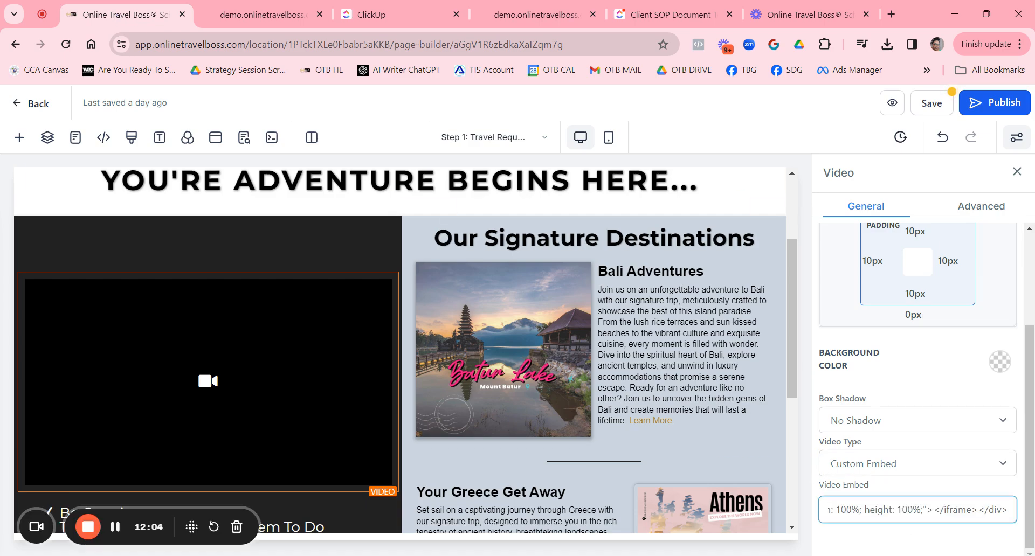
pyautogui.click(893, 544)
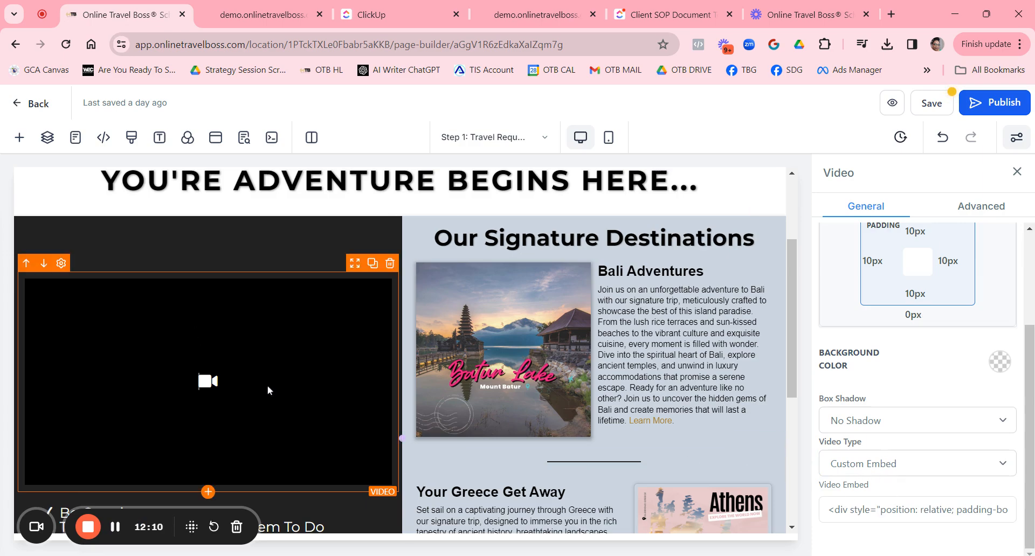
# Step: Check the embedded video on the page and set its Video Type back to Youtube
pyautogui.scroll(-1, 485, 345)
pyautogui.scroll(-3, 443, 249)
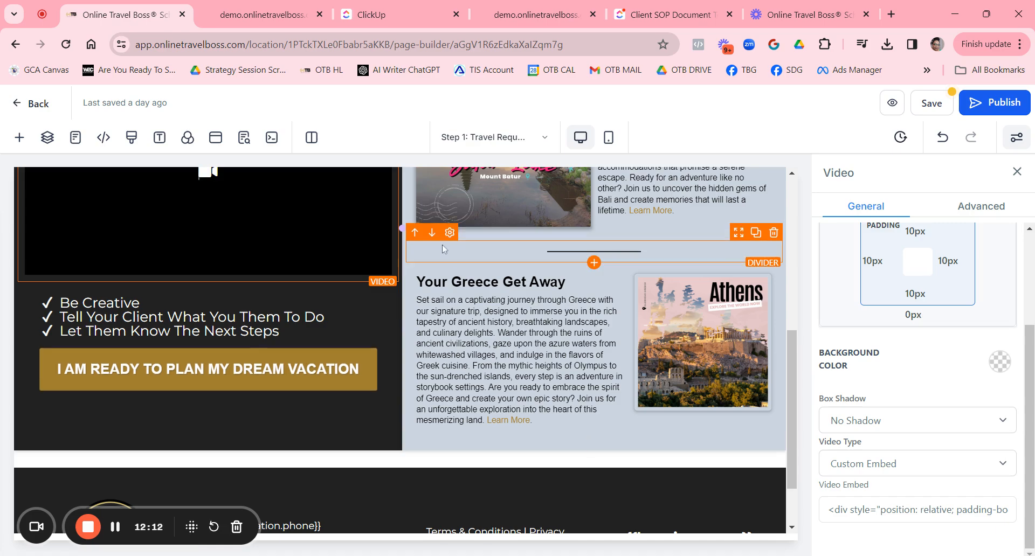
pyautogui.scroll(4, 445, 249)
pyautogui.scroll(1, 442, 249)
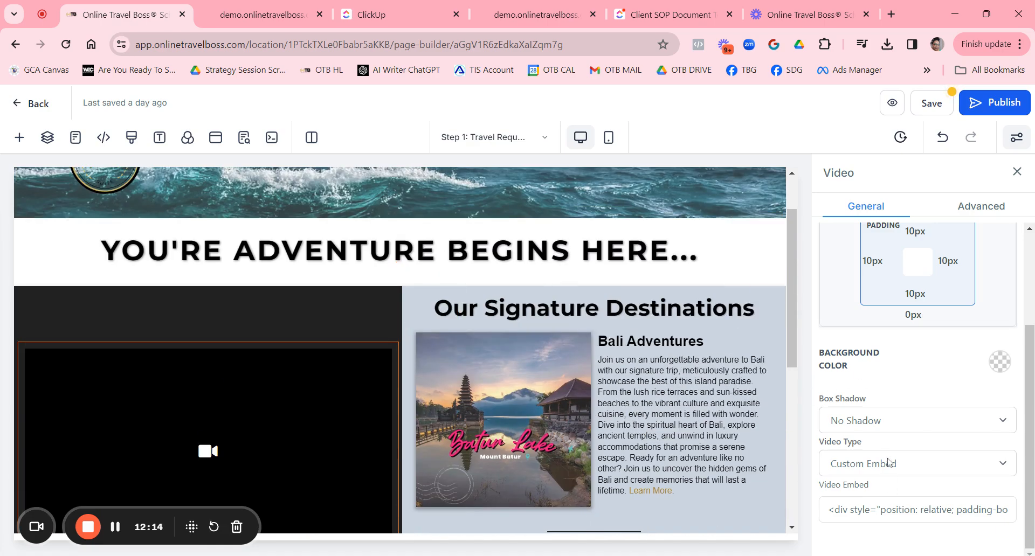
pyautogui.click(868, 378)
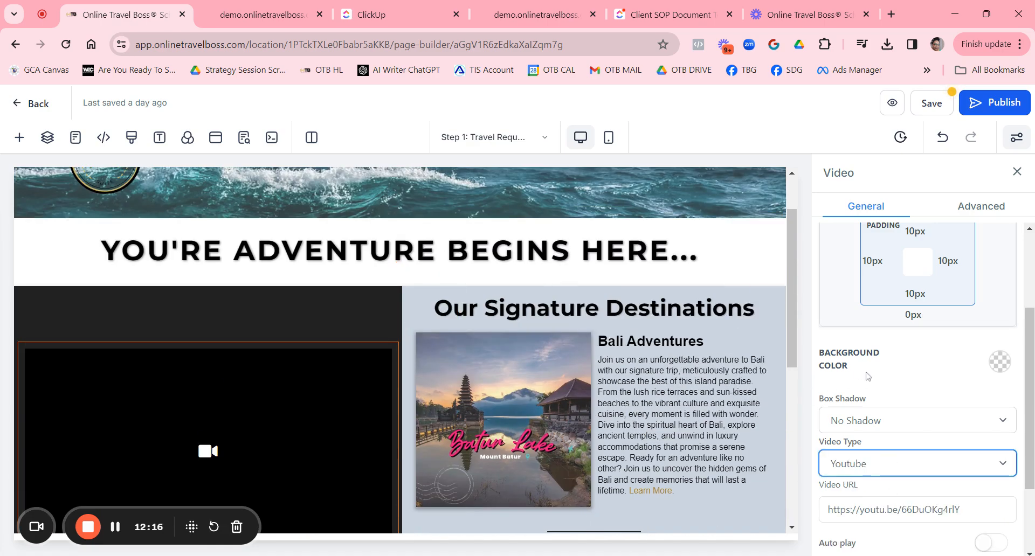
# Step: Select the bullet list below the video and browse the library of addable elements, from text through media, custom and countdown
pyautogui.scroll(-5, 179, 321)
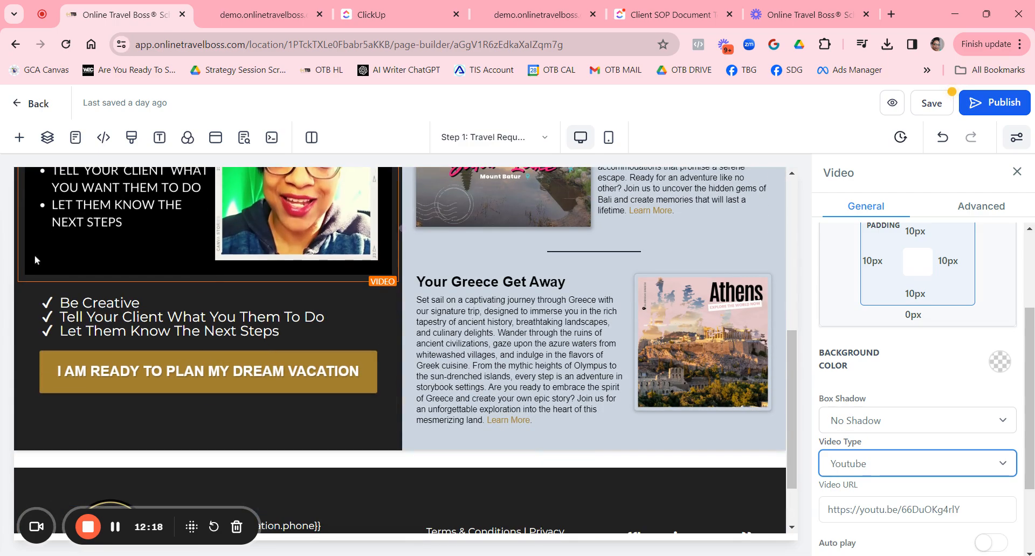
pyautogui.click(179, 322)
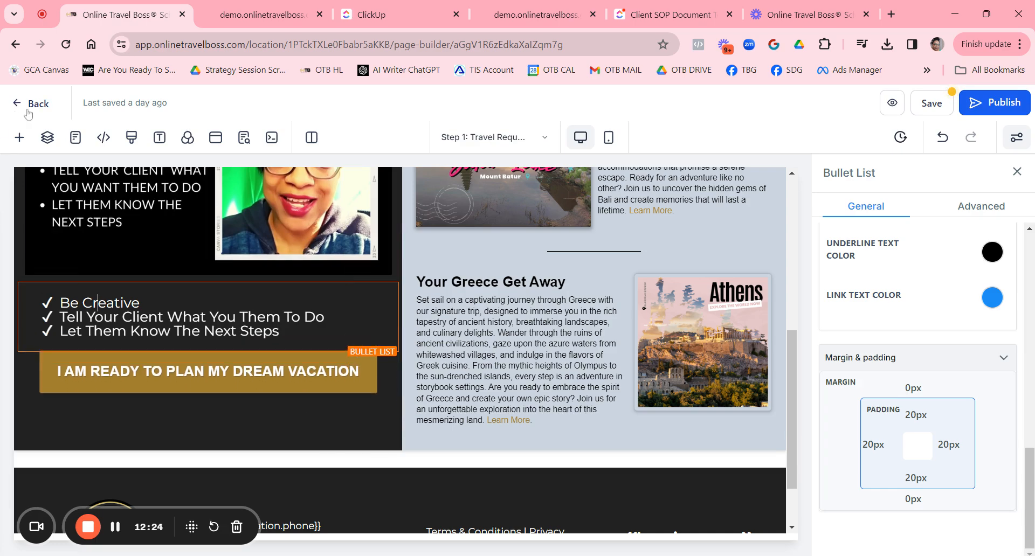
pyautogui.click(21, 140)
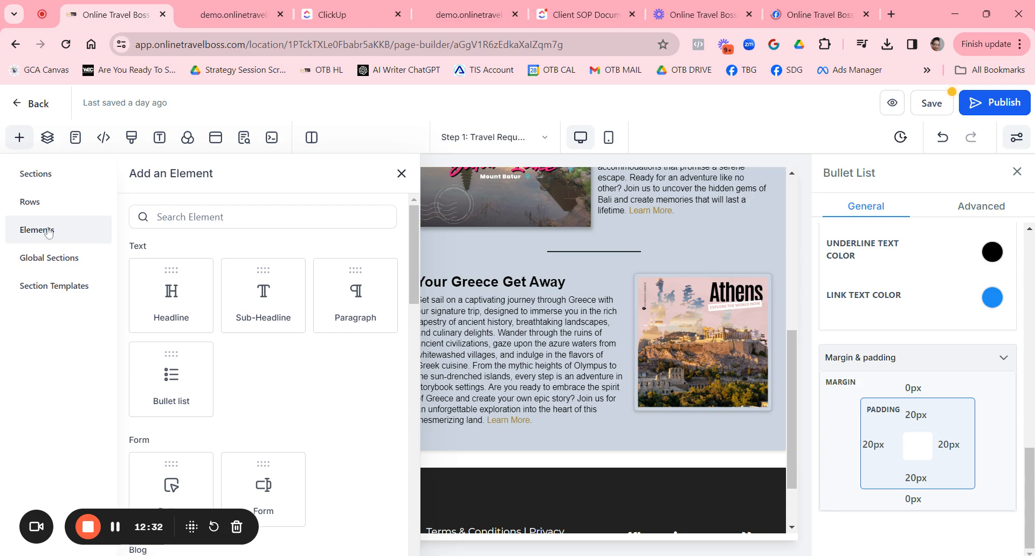
pyautogui.scroll(-3, 271, 295)
pyautogui.scroll(-6, 271, 296)
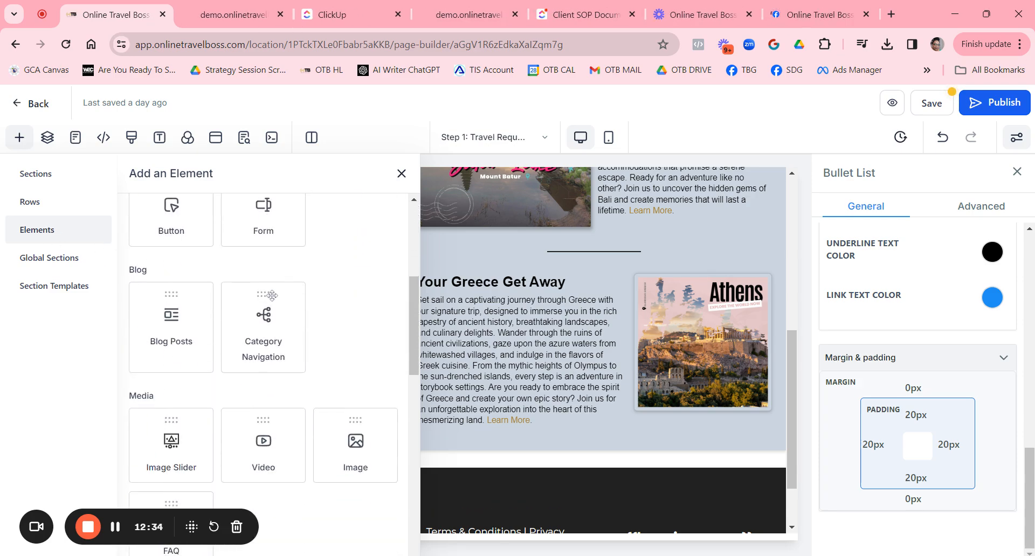
pyautogui.scroll(-1, 271, 295)
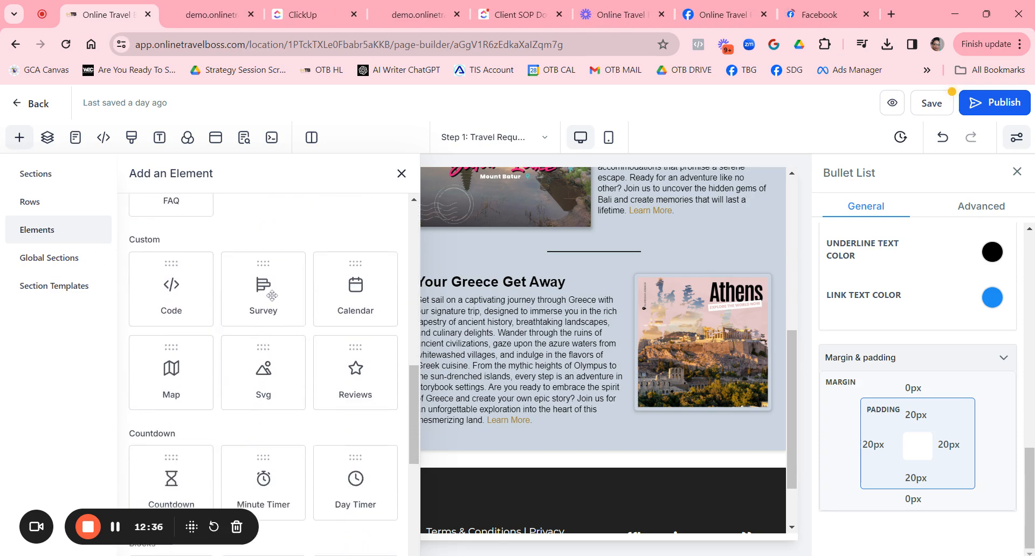
pyautogui.scroll(7, 272, 295)
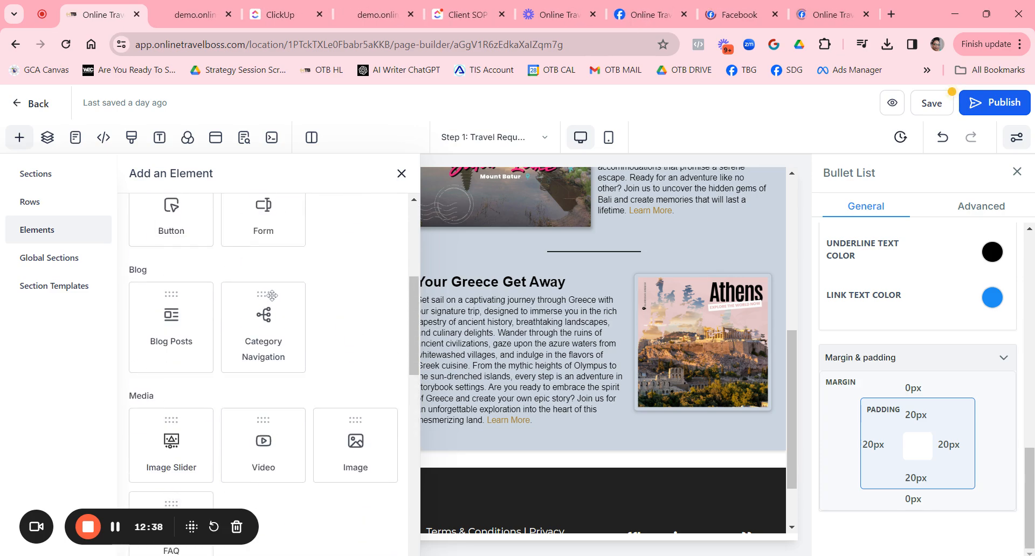
pyautogui.scroll(4, 270, 293)
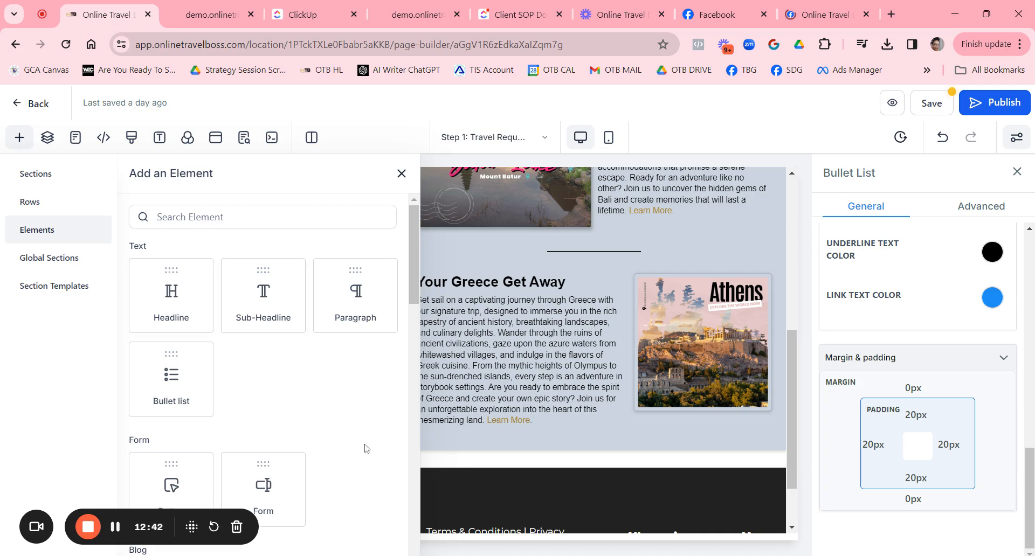
pyautogui.click(401, 173)
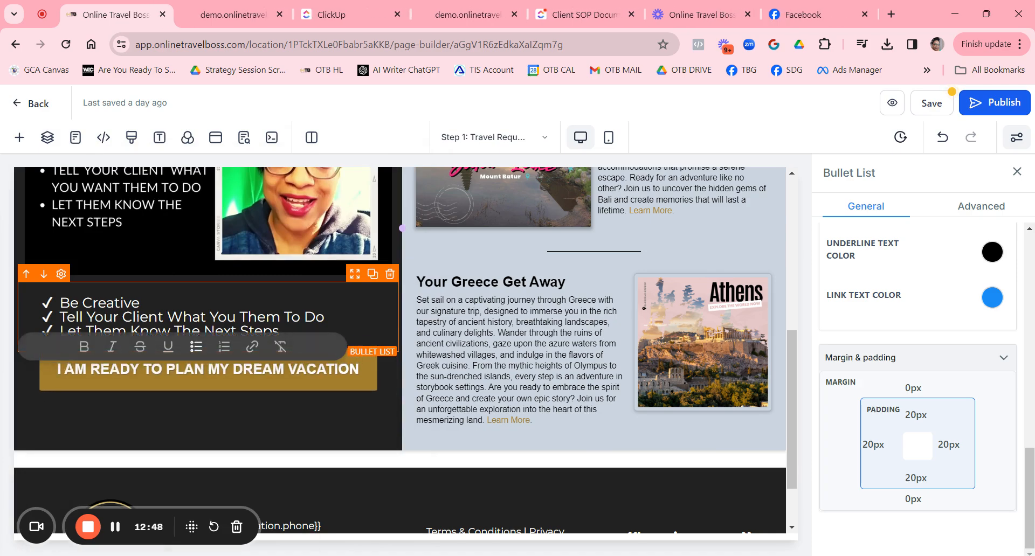
# Step: Try adding sample text after "Be Creative" in the bullet list, and delete it again
pyautogui.click(140, 303)
pyautogui.write('t')
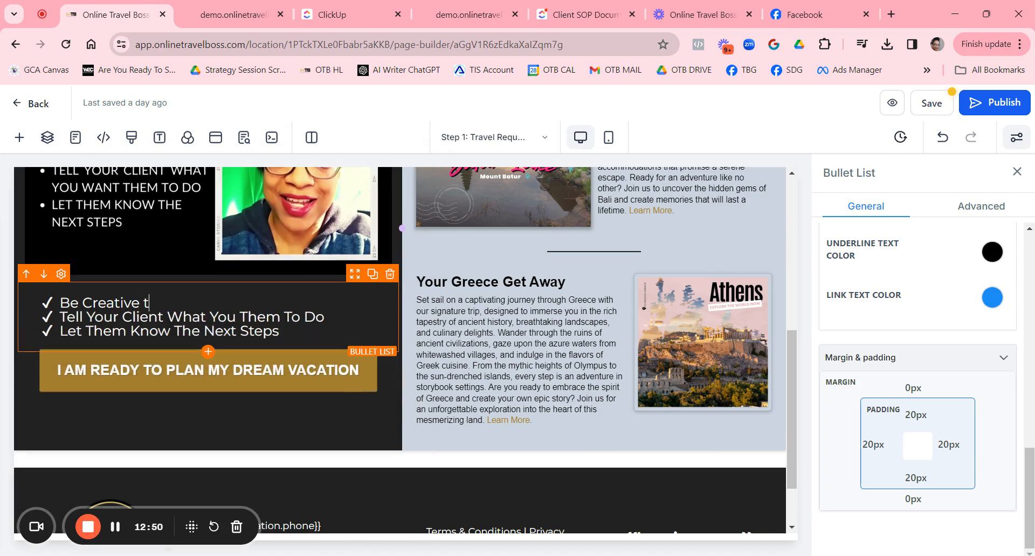
pyautogui.write('hhkhkh')
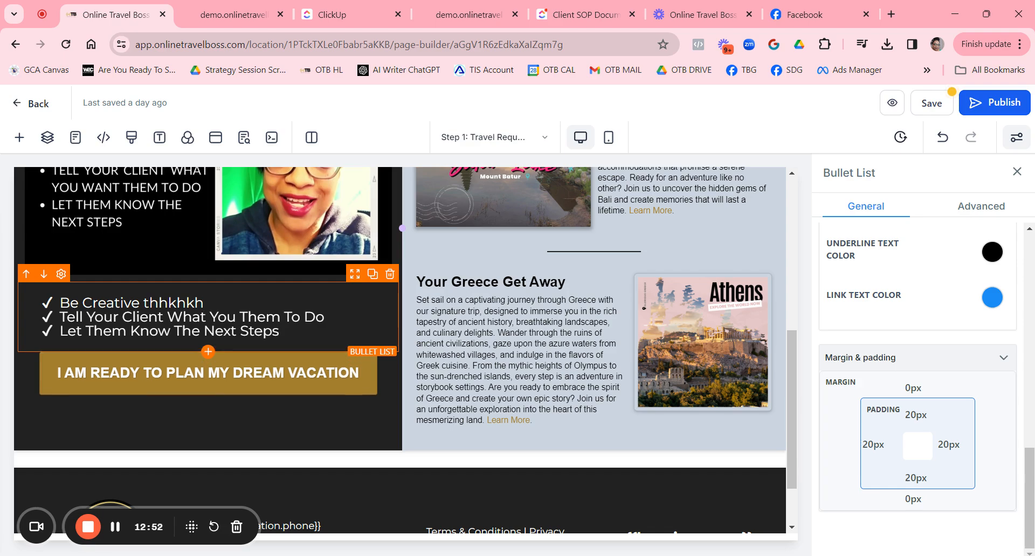
pyautogui.press('BackSpace')
pyautogui.press('BackSpace')
pyautogui.press('BackSpace')
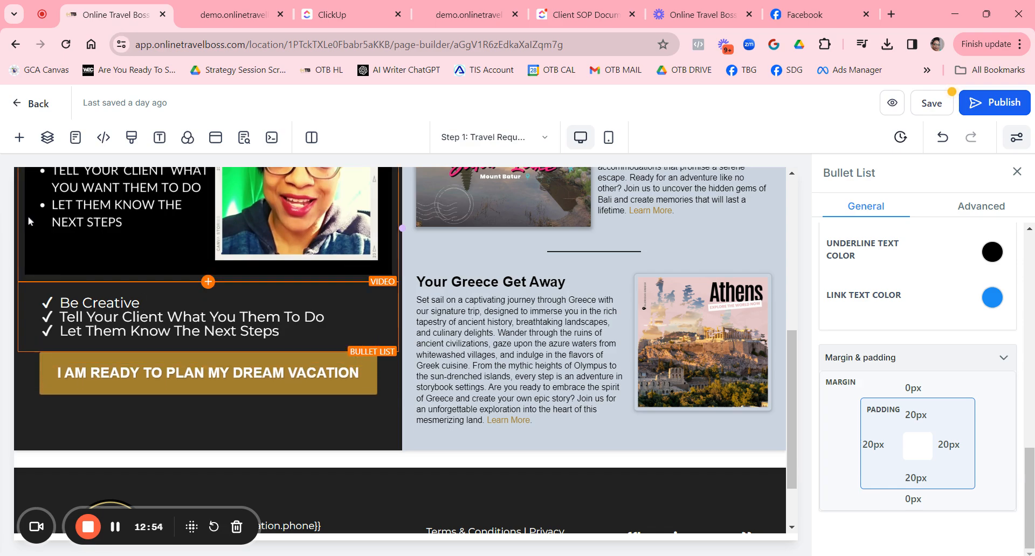
# Step: Change the bullet list's icon to yin-yang
pyautogui.moveTo(60, 303); pyautogui.dragTo(167, 317)
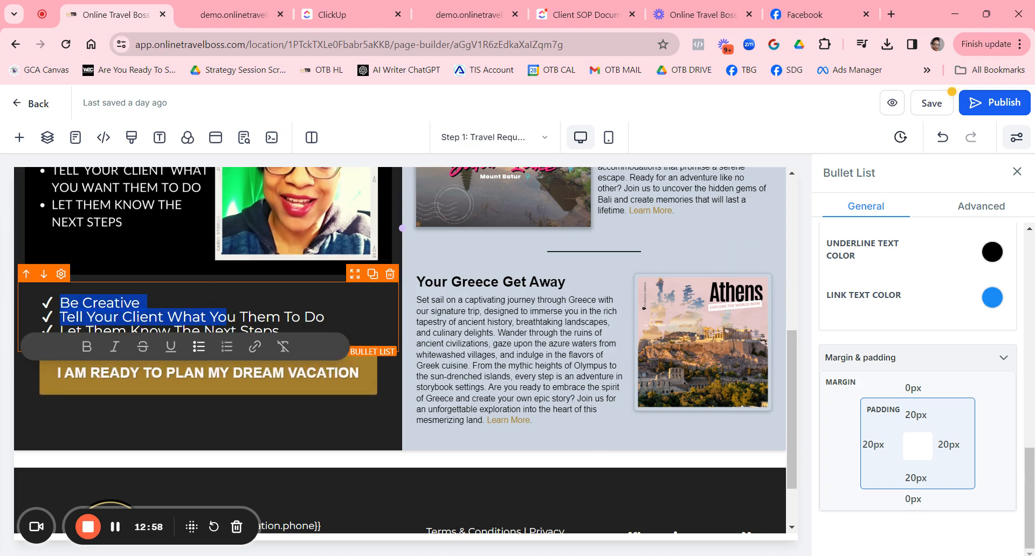
pyautogui.scroll(5, 988, 260)
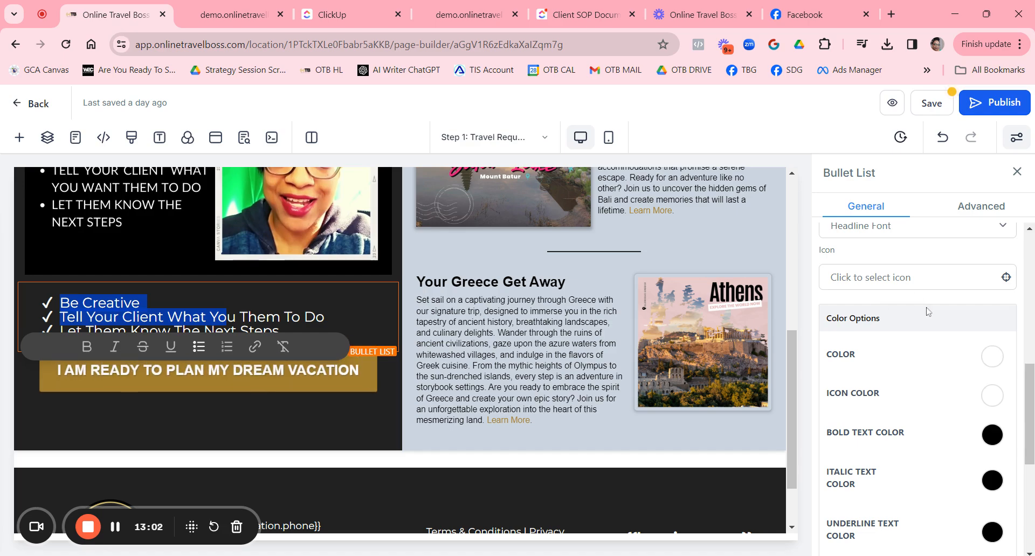
pyautogui.scroll(3, 858, 323)
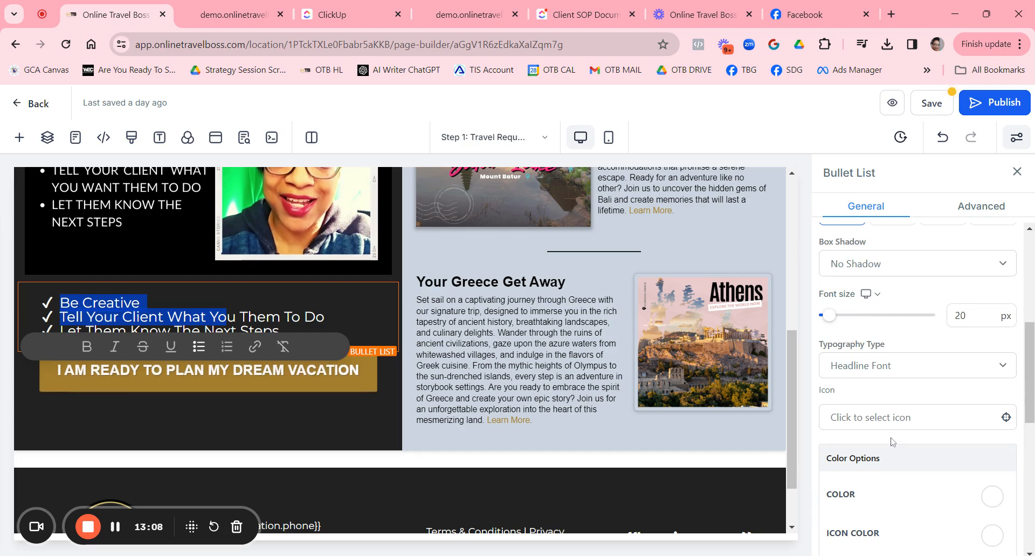
pyautogui.click(895, 418)
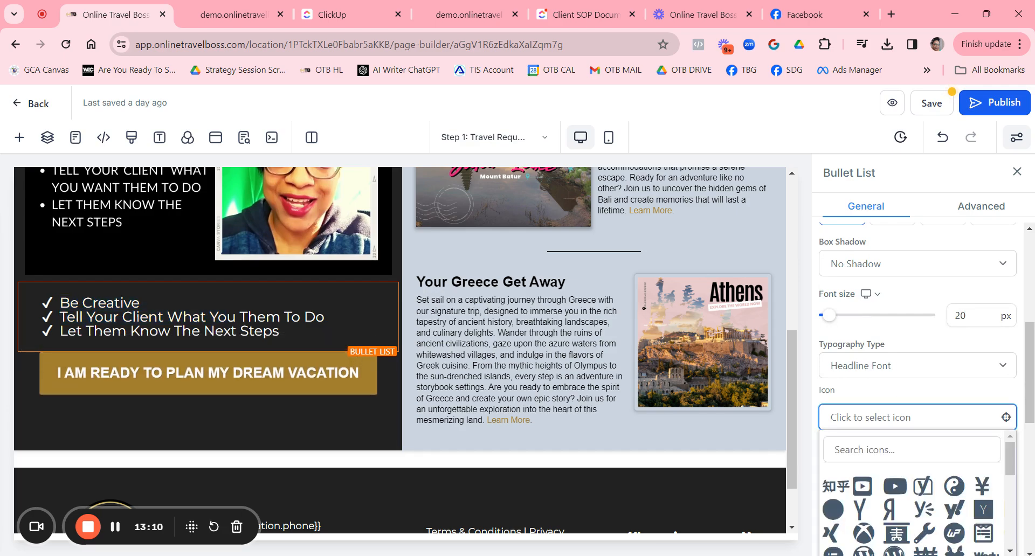
pyautogui.scroll(-1, 911, 405)
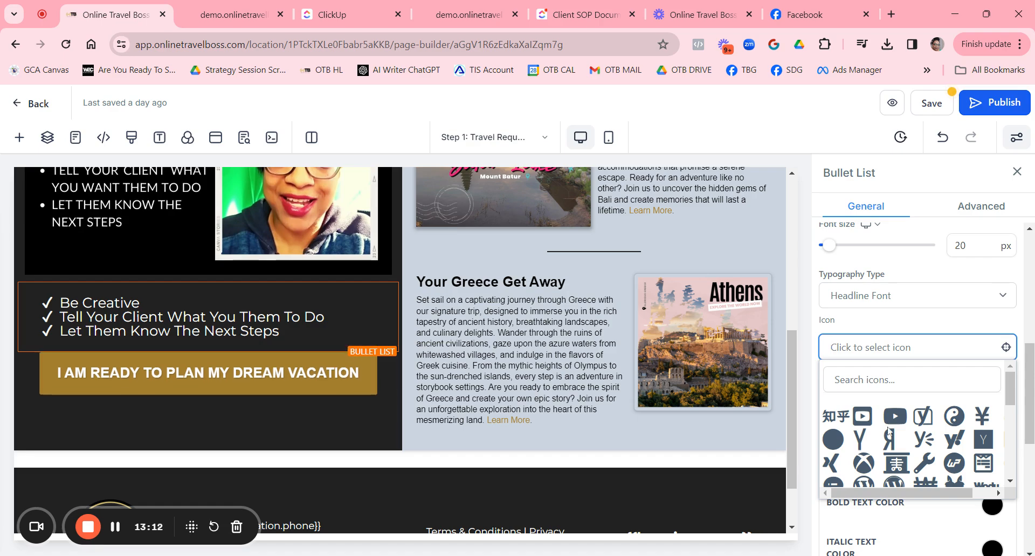
pyautogui.click(959, 421)
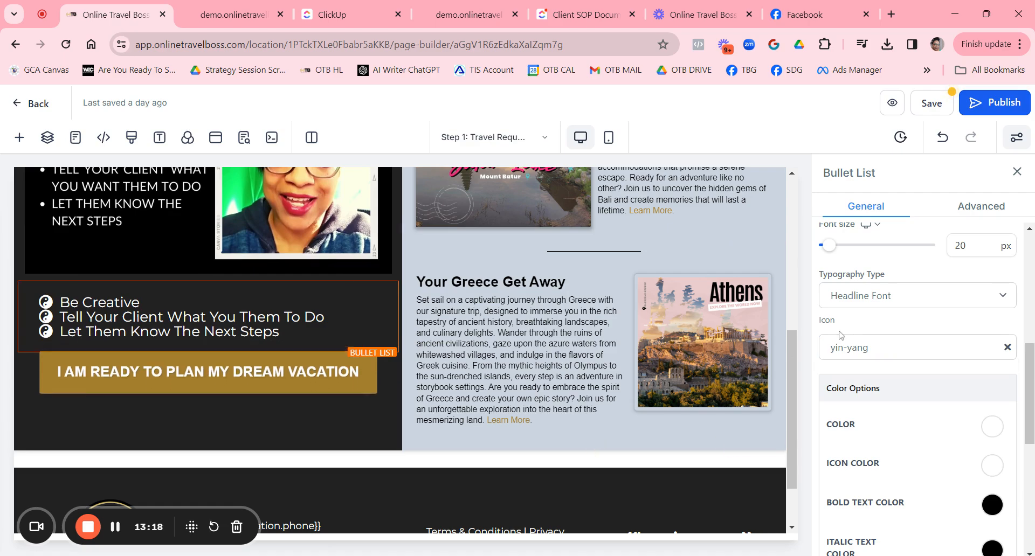
pyautogui.scroll(-2, 865, 317)
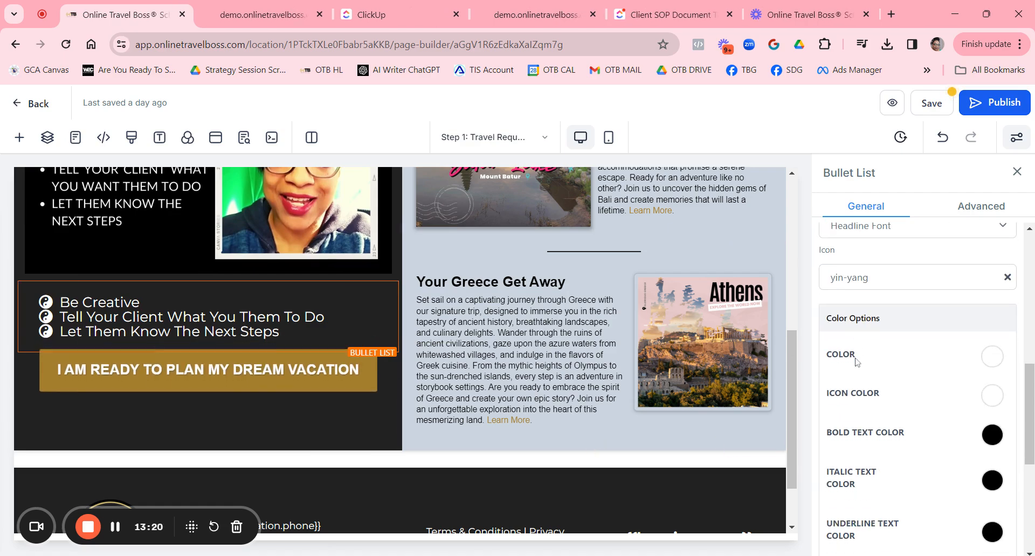
# Step: Set the bullet list's icon color to red, and make "Creative" bold with a blue bold text color
pyautogui.click(993, 396)
pyautogui.click(969, 430)
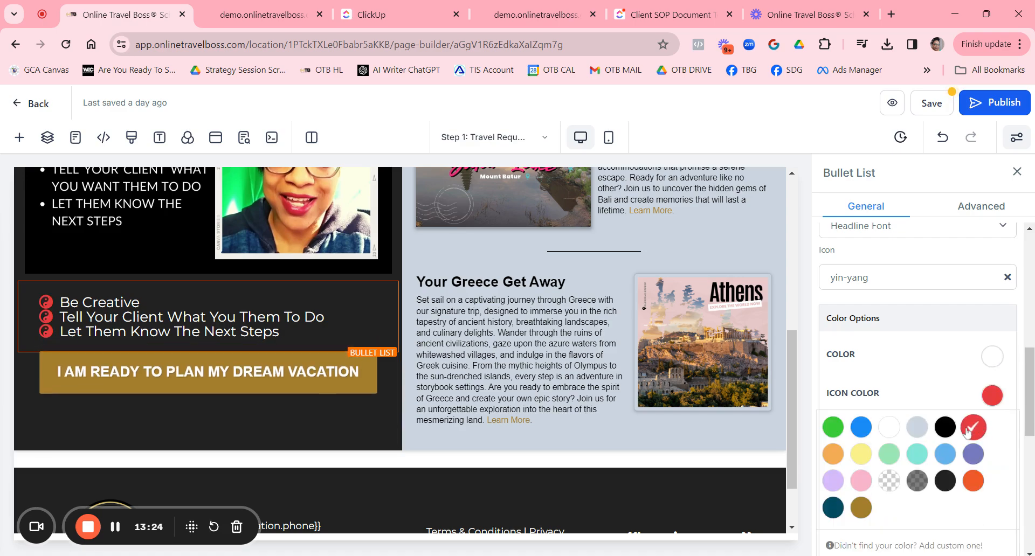
pyautogui.scroll(-3, 901, 345)
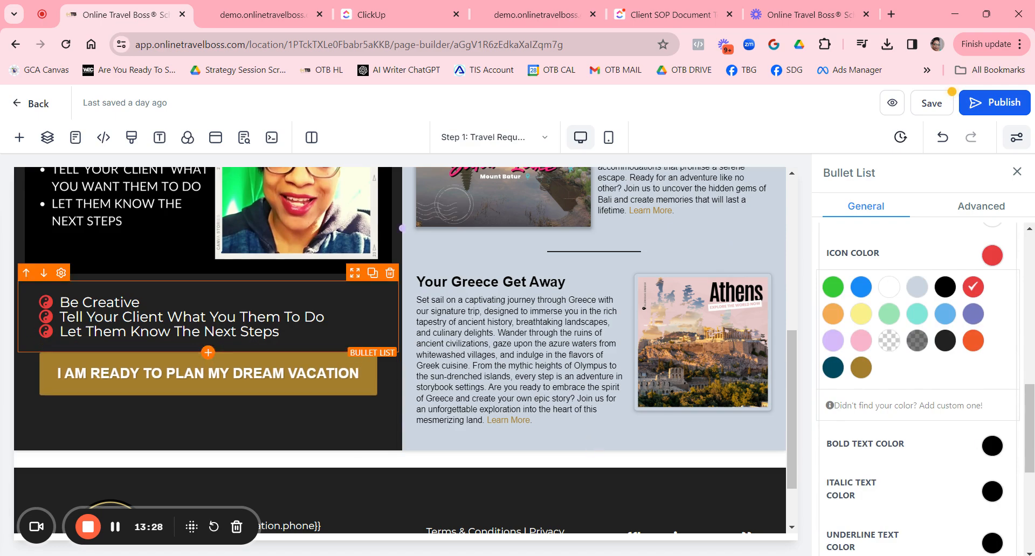
pyautogui.moveTo(143, 302); pyautogui.dragTo(98, 302)
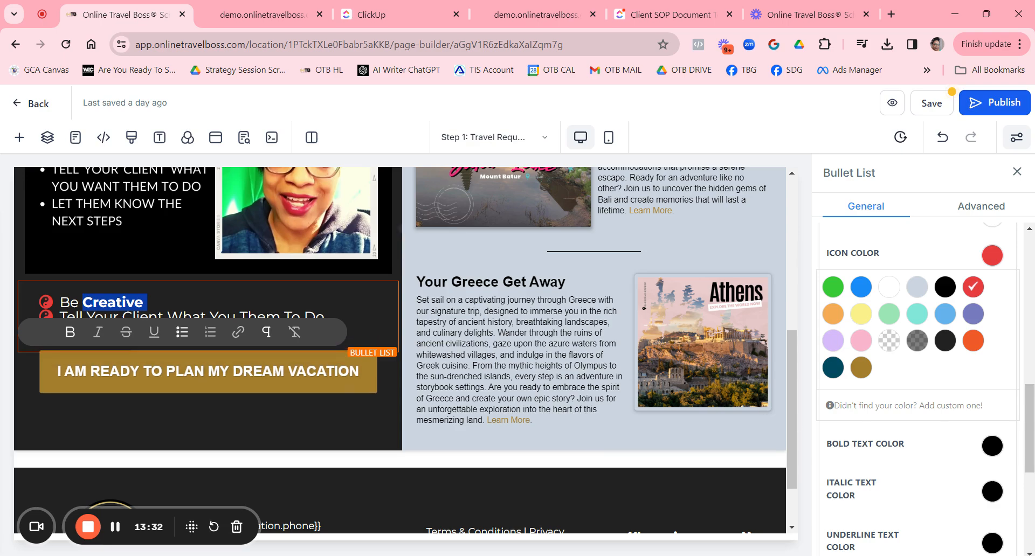
pyautogui.click(996, 447)
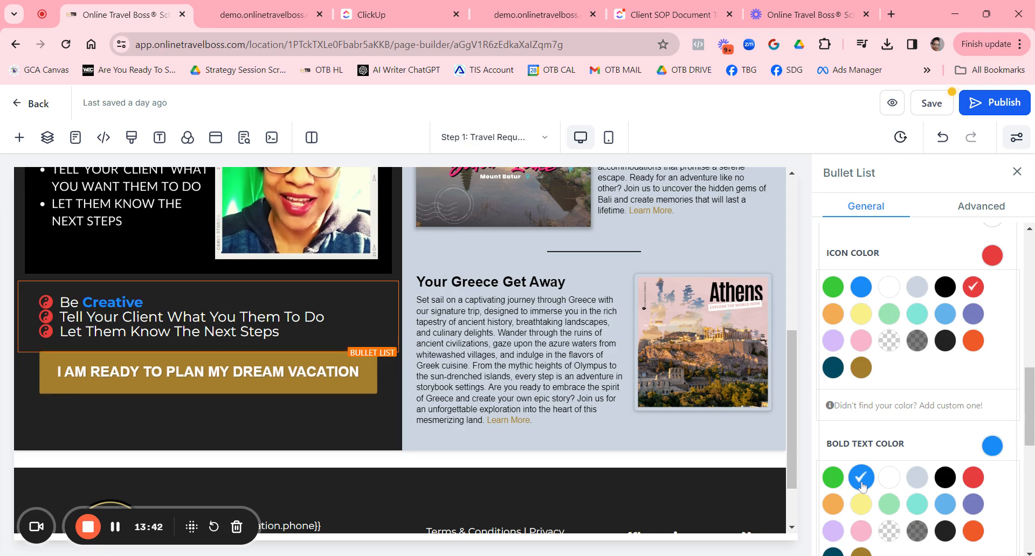
# Step: Italicize "Your" in the second bullet and set the list's italic text color to orange
pyautogui.scroll(-5, 901, 415)
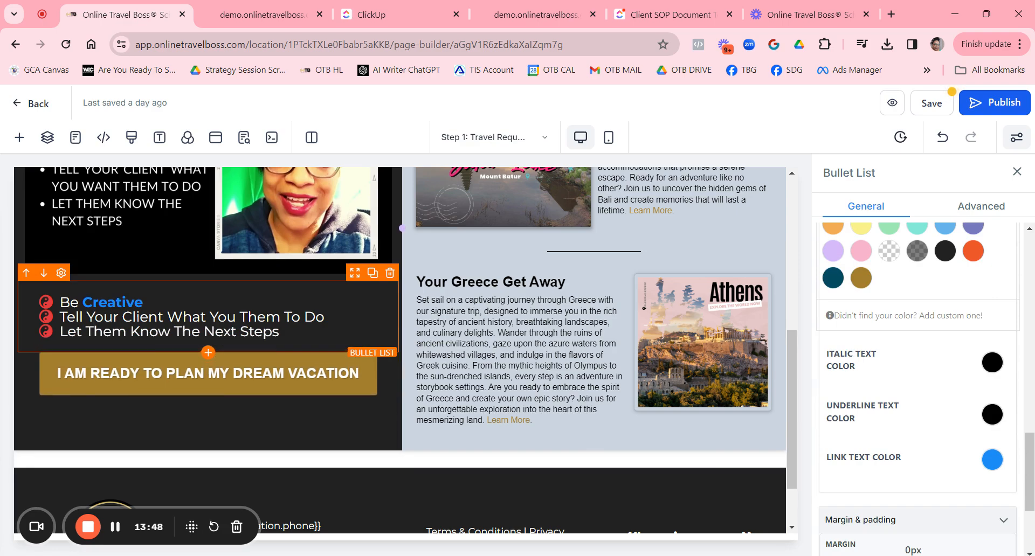
pyautogui.moveTo(86, 317); pyautogui.dragTo(136, 317)
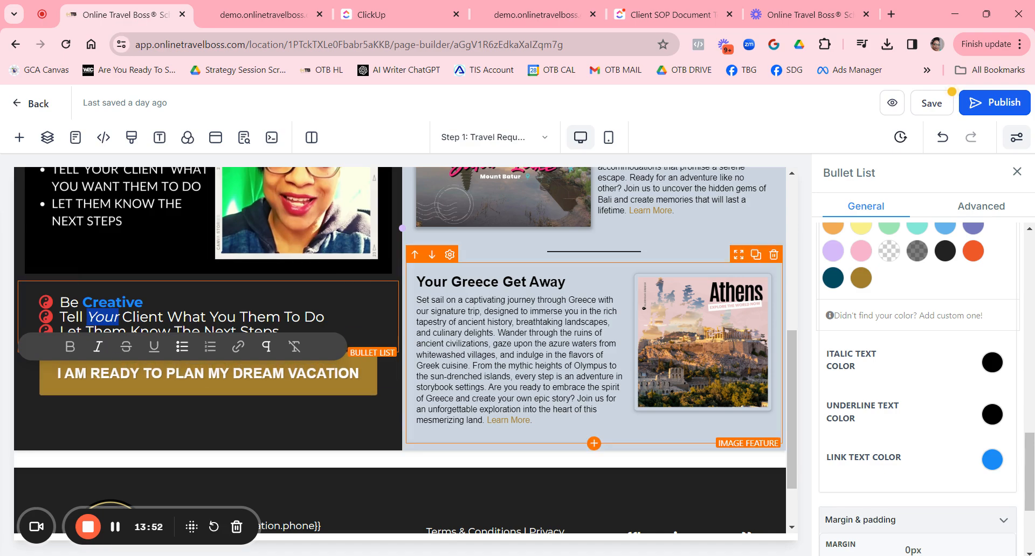
pyautogui.click(992, 414)
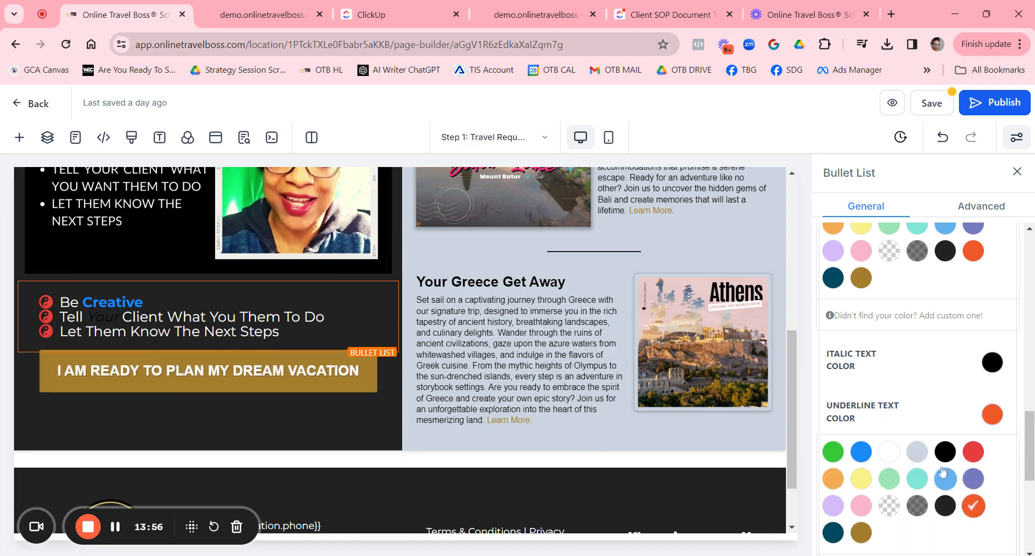
pyautogui.click(995, 366)
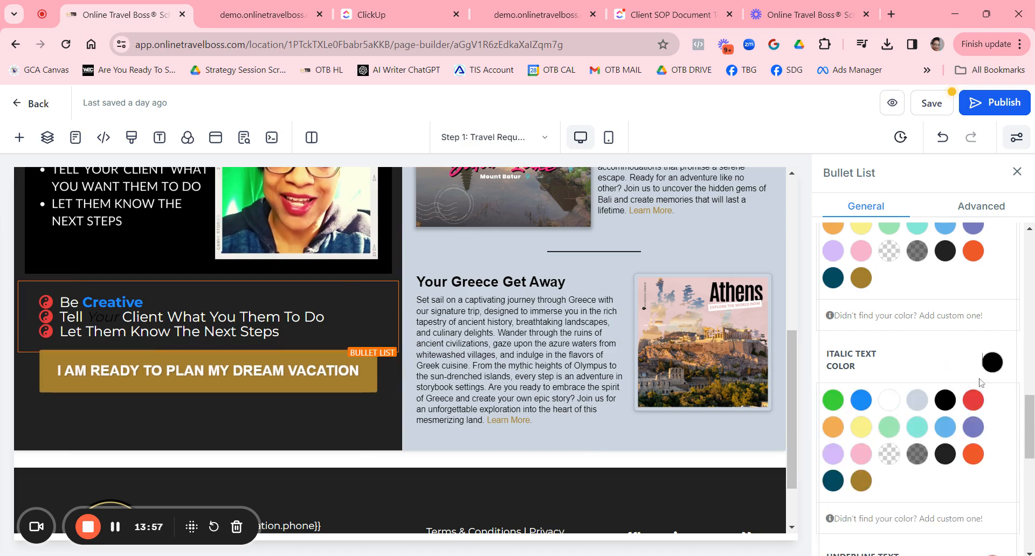
pyautogui.click(974, 456)
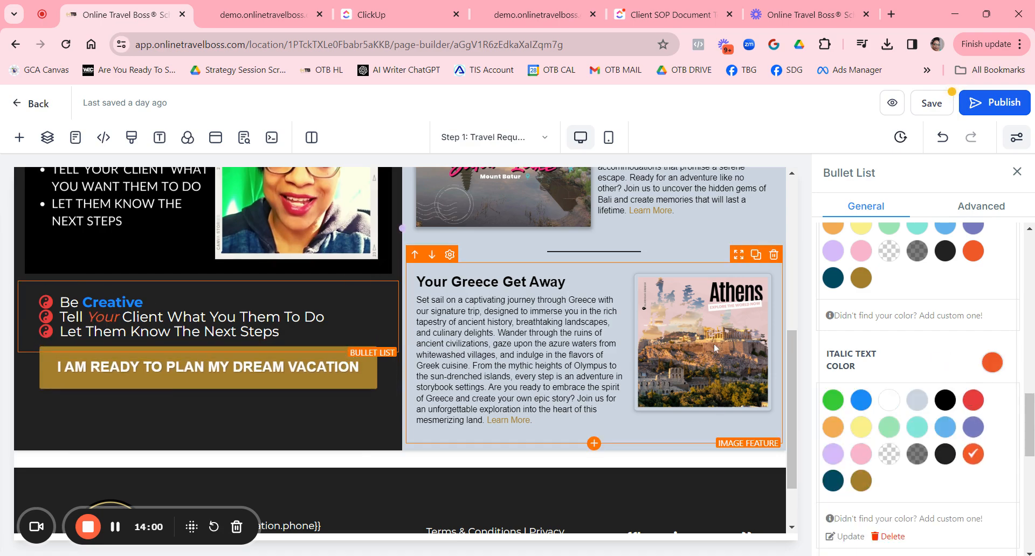
# Step: Underline "Next Steps" in the third bullet and set the underline text color to gold-brown
pyautogui.scroll(-2, 714, 344)
pyautogui.scroll(-3, 897, 427)
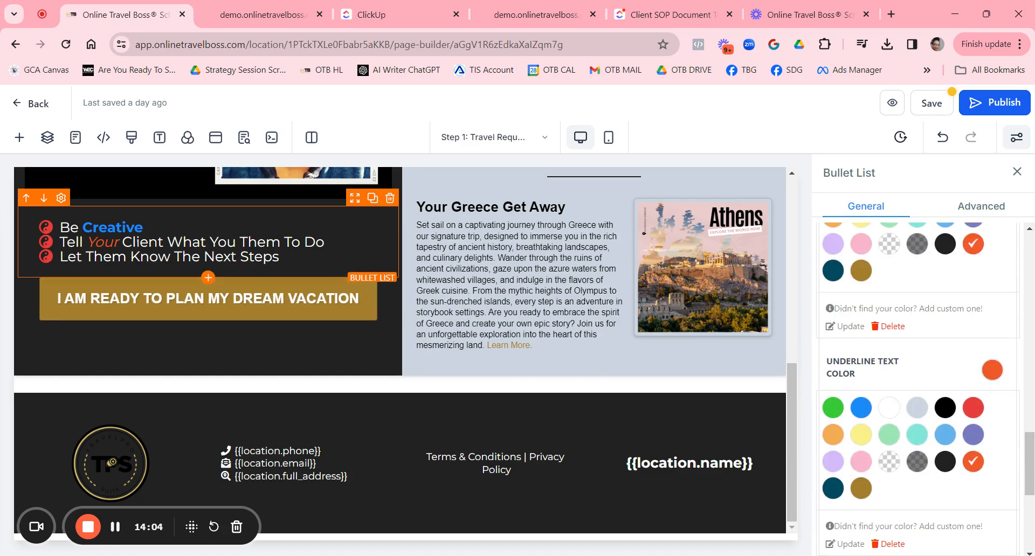
pyautogui.moveTo(204, 257); pyautogui.dragTo(279, 256)
pyautogui.click(259, 287)
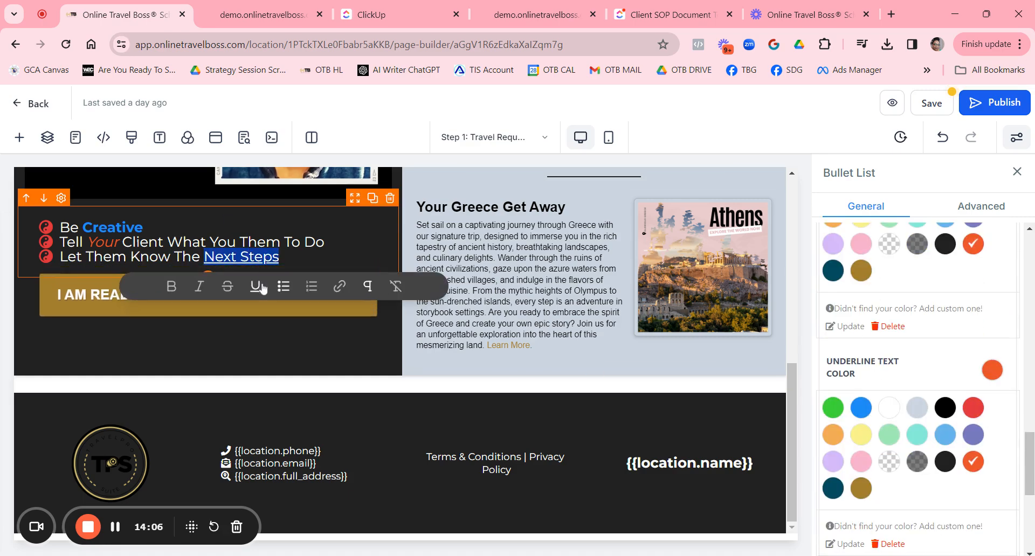
pyautogui.click(860, 488)
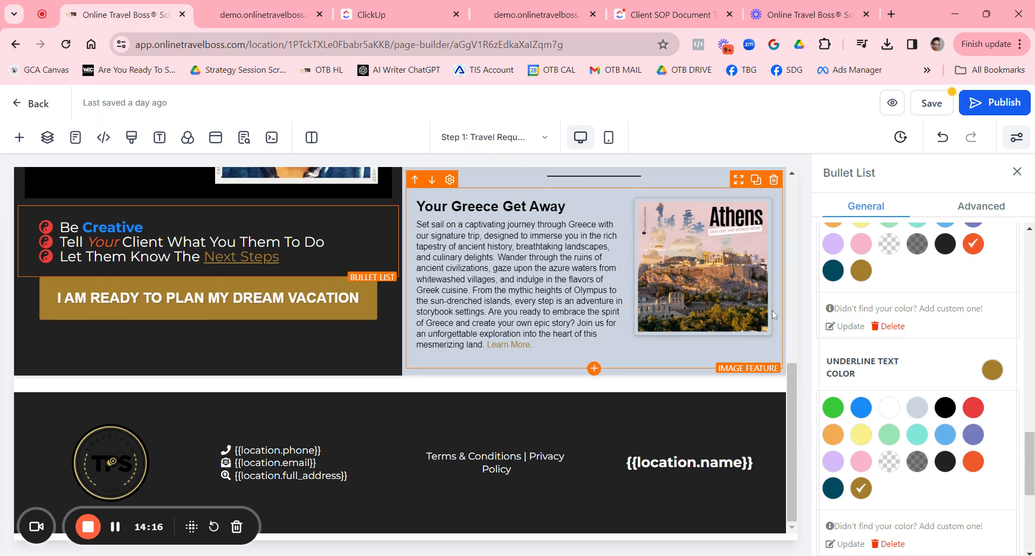
# Step: Set the bullet list's top padding to 30px
pyautogui.scroll(-4, 930, 389)
pyautogui.scroll(-1, 929, 389)
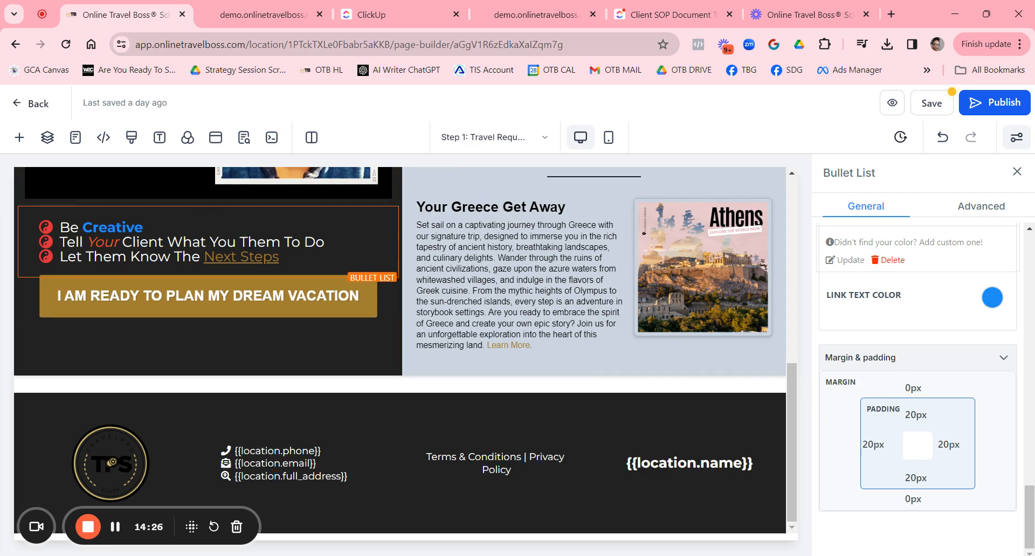
pyautogui.click(916, 414)
pyautogui.doubleClick(914, 415)
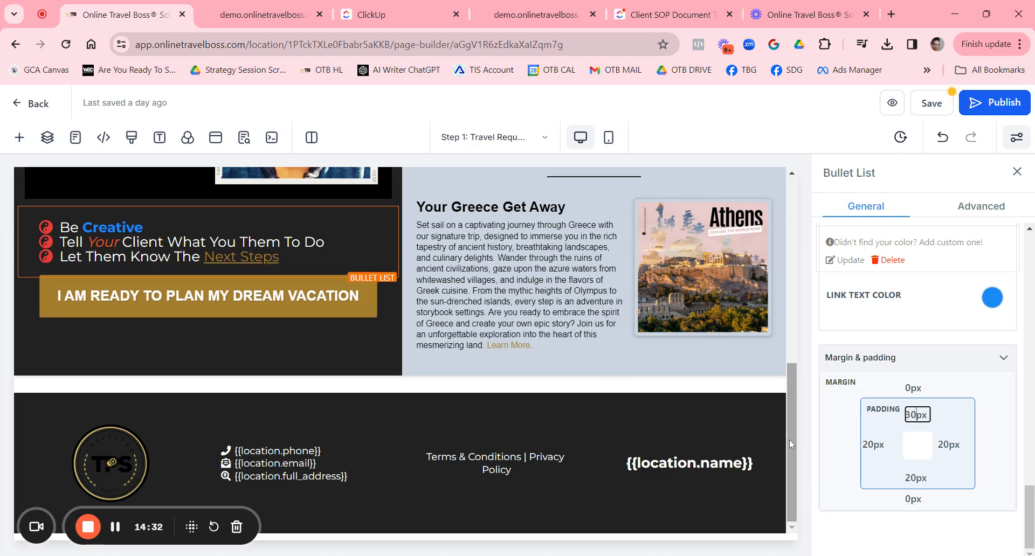
pyautogui.click(920, 478)
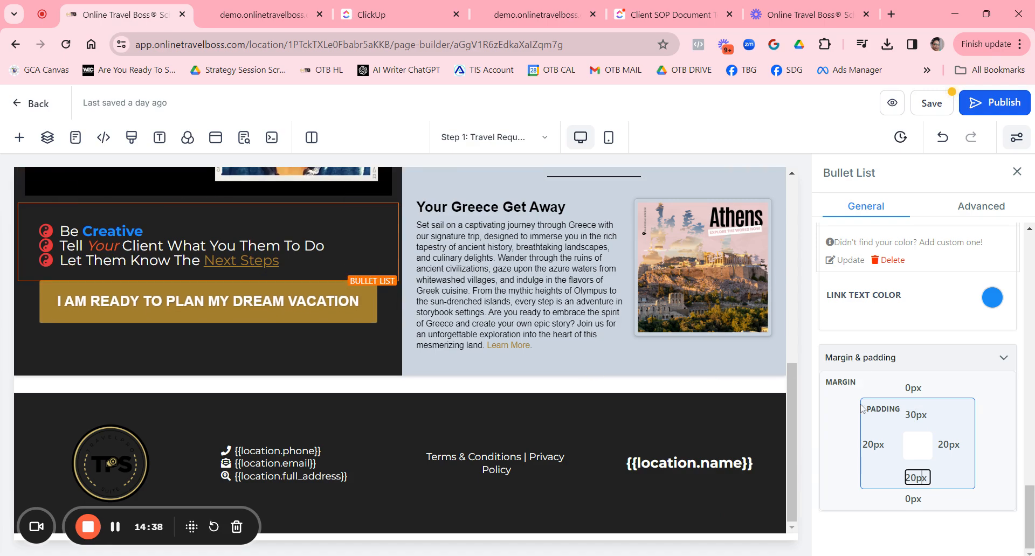
pyautogui.scroll(1, 918, 388)
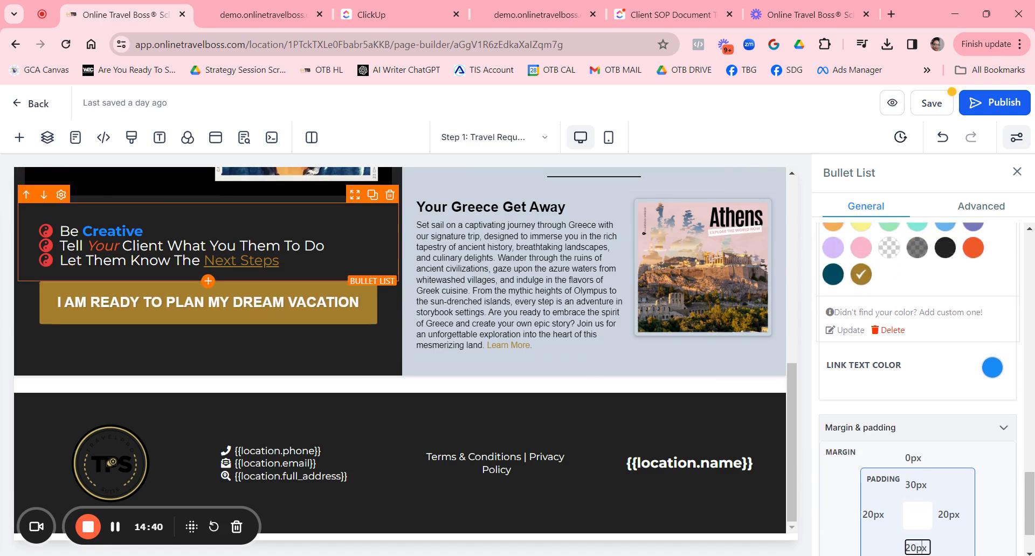
# Step: Give the "I AM READY TO PLAN MY DREAM VACATION" button an orange background and 2px letter spacing
pyautogui.click(209, 303)
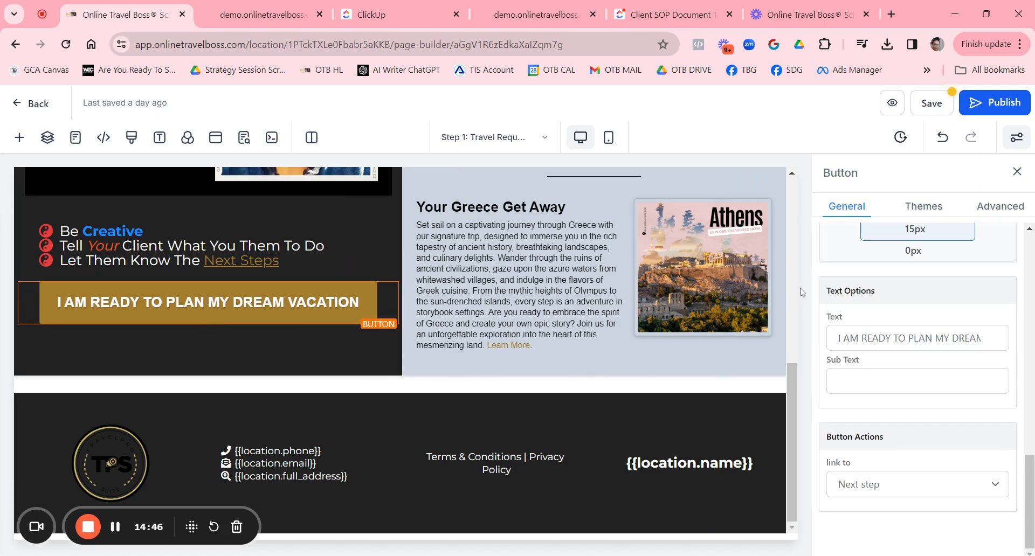
pyautogui.scroll(15, 938, 300)
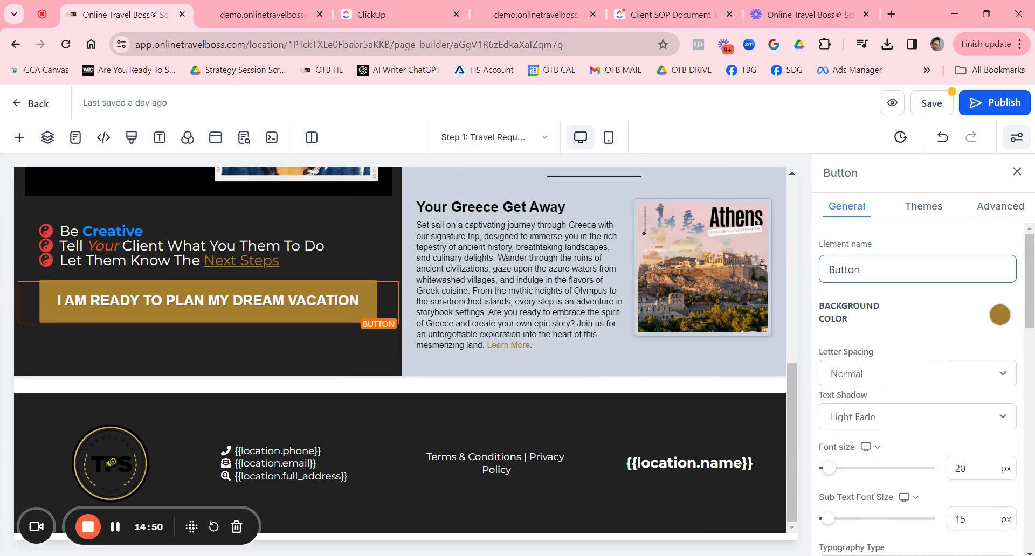
pyautogui.click(1001, 315)
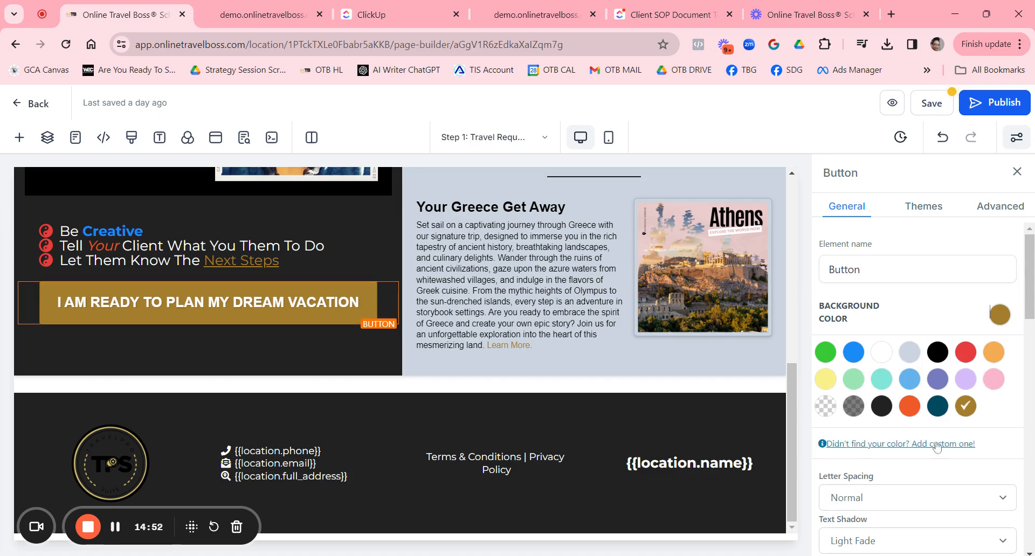
pyautogui.click(910, 406)
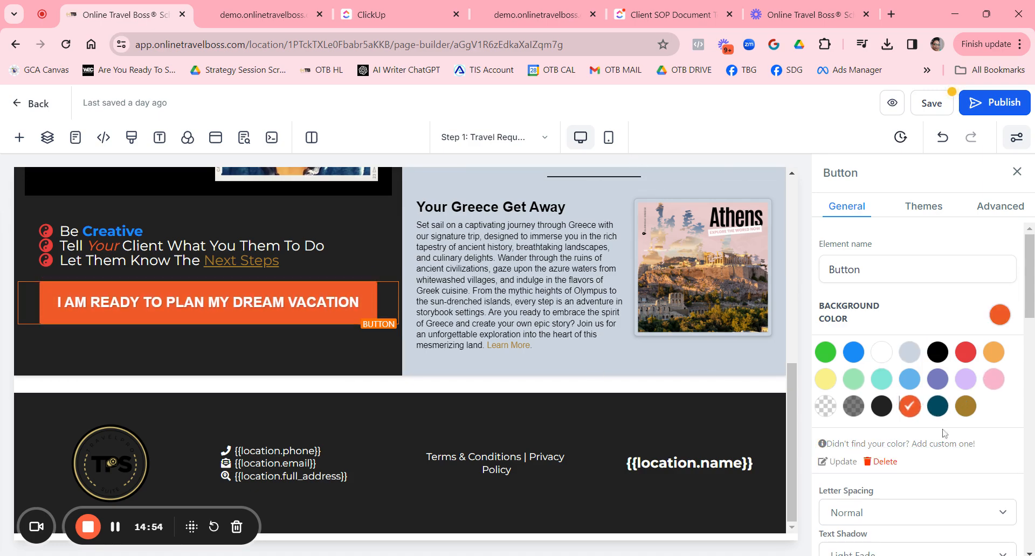
pyautogui.scroll(-4, 863, 378)
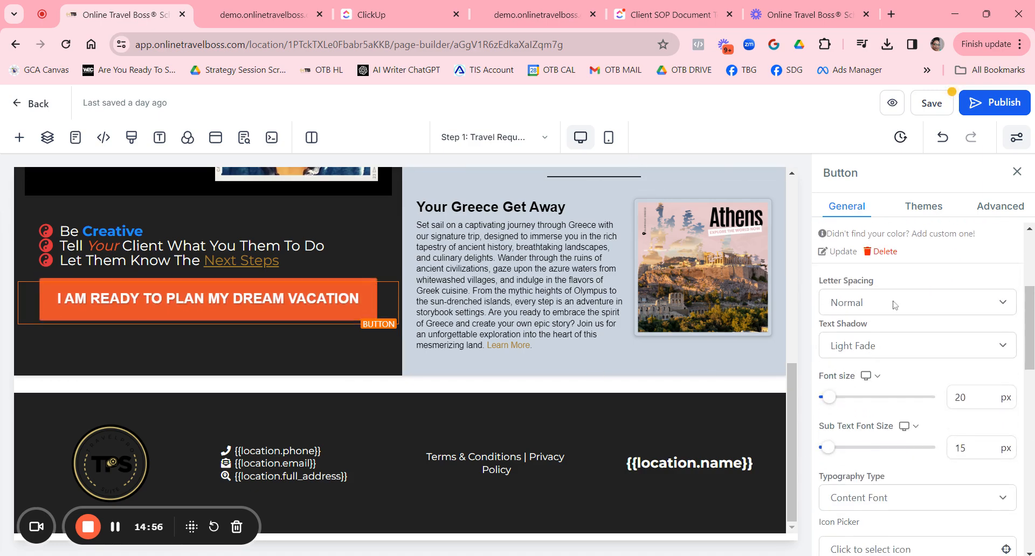
pyautogui.click(850, 301)
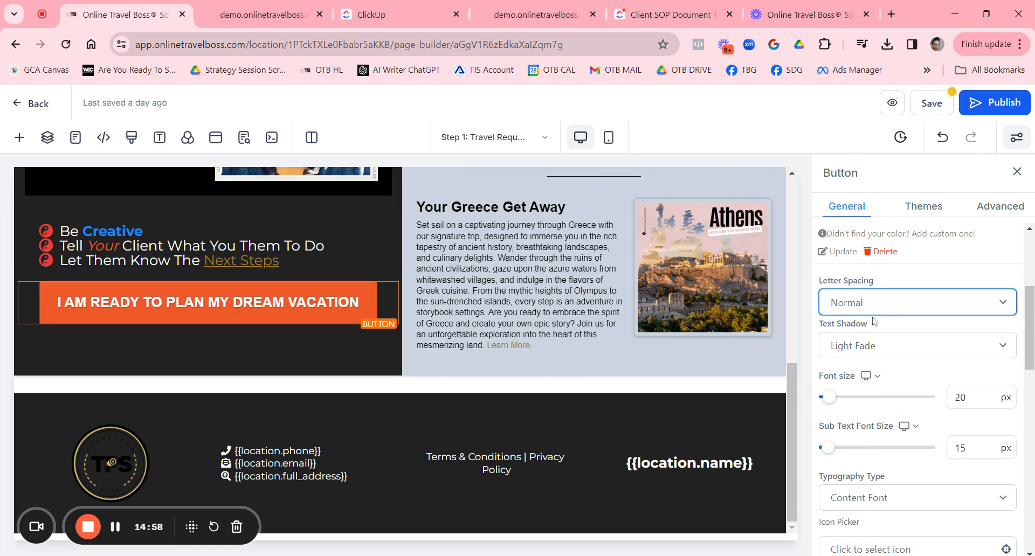
pyautogui.click(873, 345)
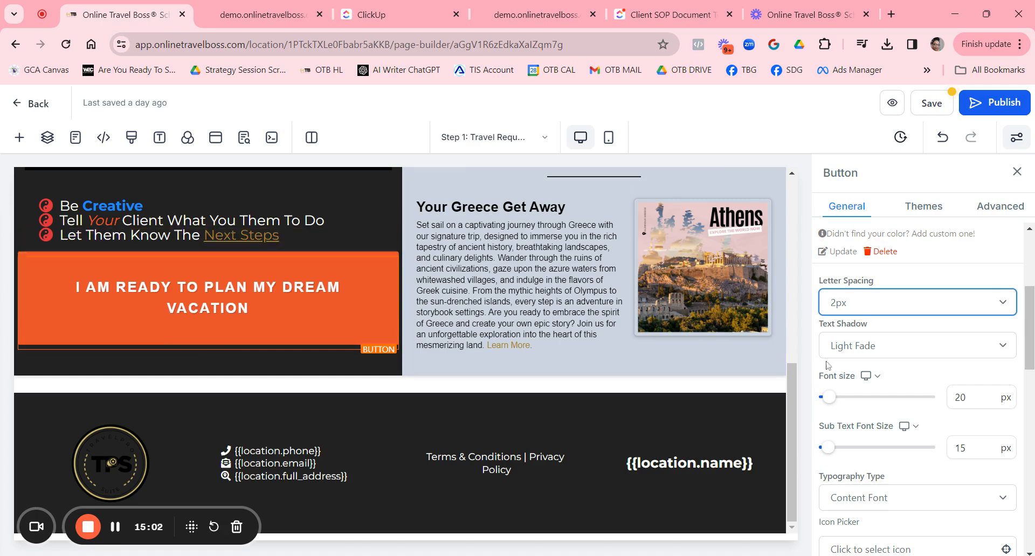
# Step: Set the button's font size to 10 px and its sub text font size to 8 px
pyautogui.moveTo(969, 399); pyautogui.dragTo(950, 399)
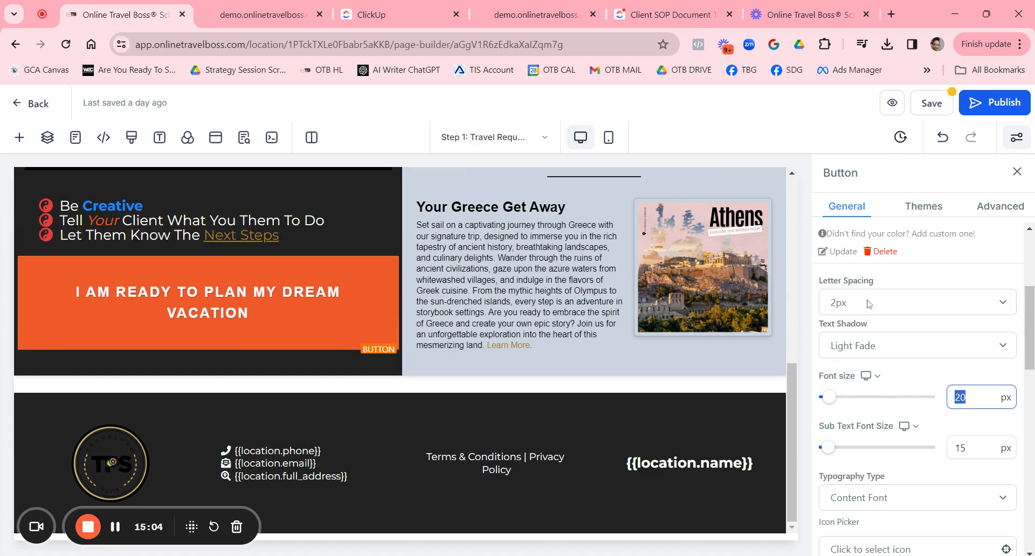
pyautogui.write('10')
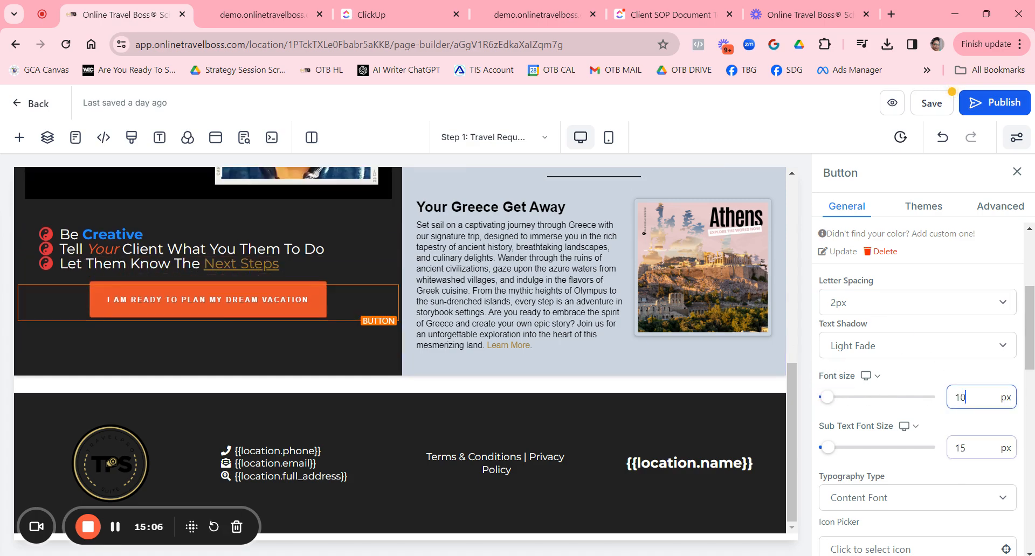
pyautogui.click(972, 448)
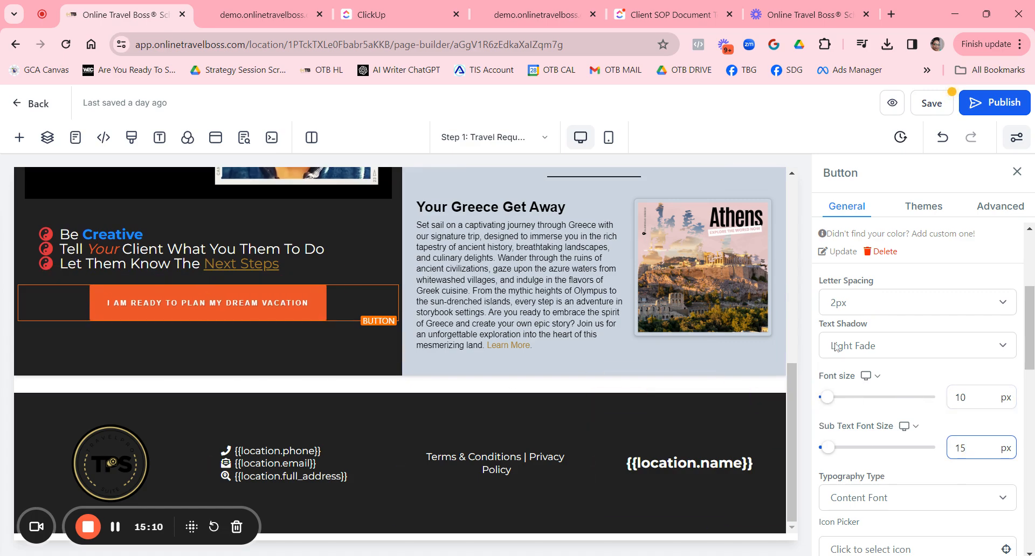
pyautogui.doubleClick(959, 448)
pyautogui.write('8')
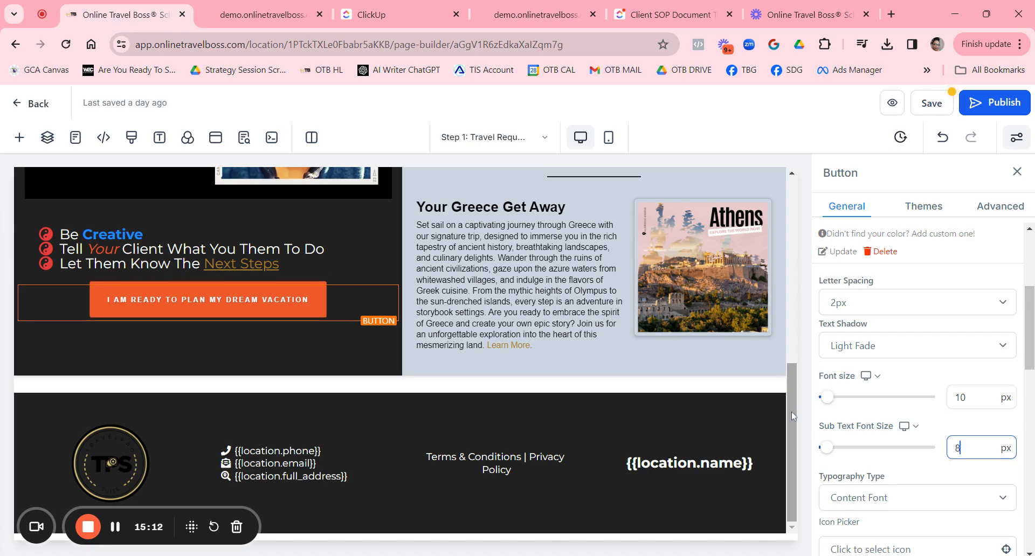
# Step: Change the button's typography type to Headline Font
pyautogui.scroll(-1, 917, 431)
pyautogui.click(879, 429)
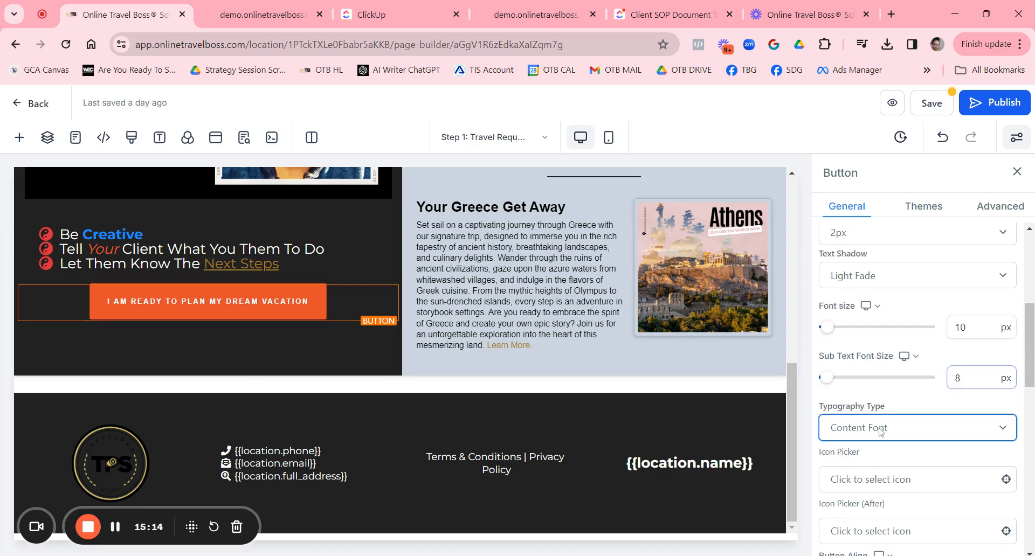
pyautogui.click(880, 446)
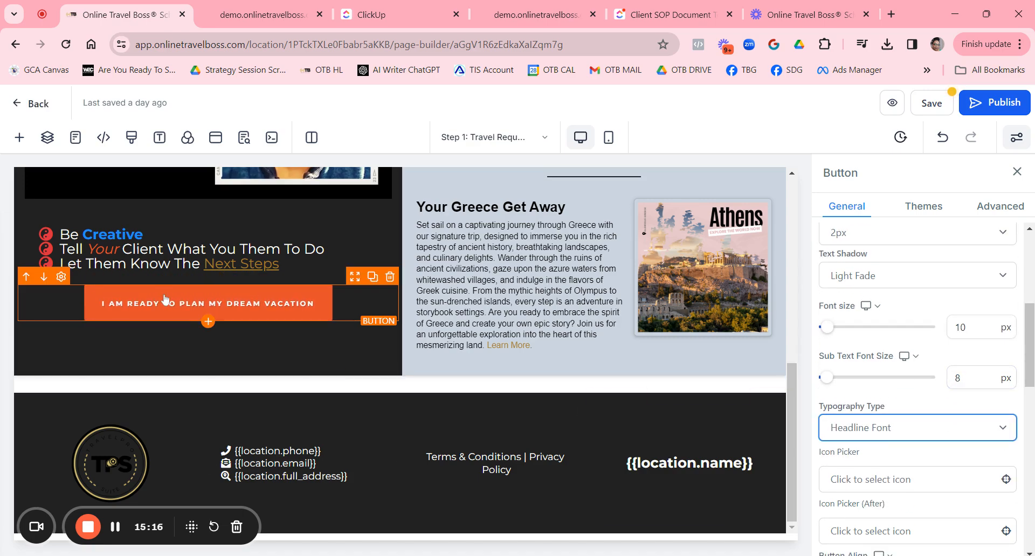
# Step: Add the weight icon before the button text and the won-sign icon after it
pyautogui.scroll(-2, 879, 421)
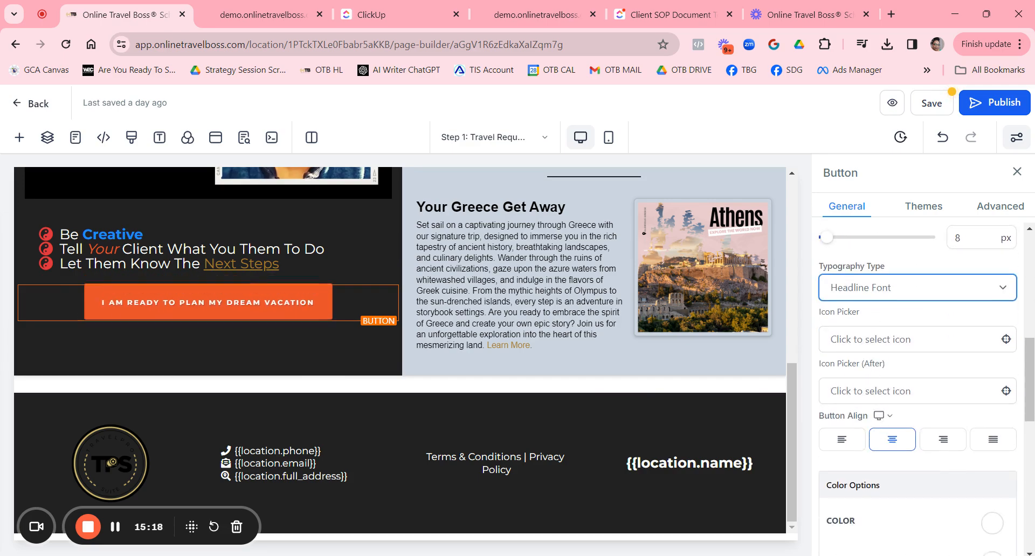
pyautogui.click(881, 340)
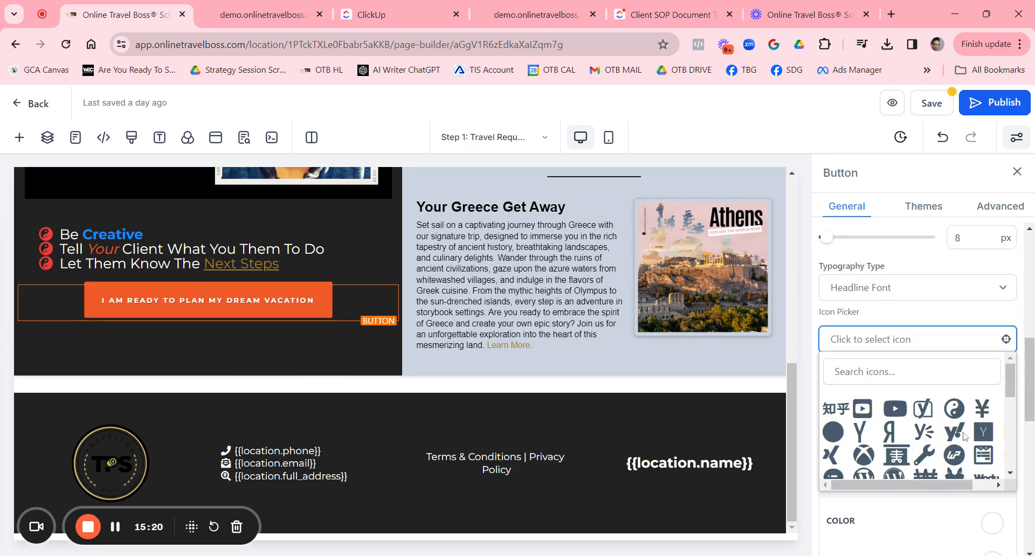
pyautogui.scroll(-3, 970, 437)
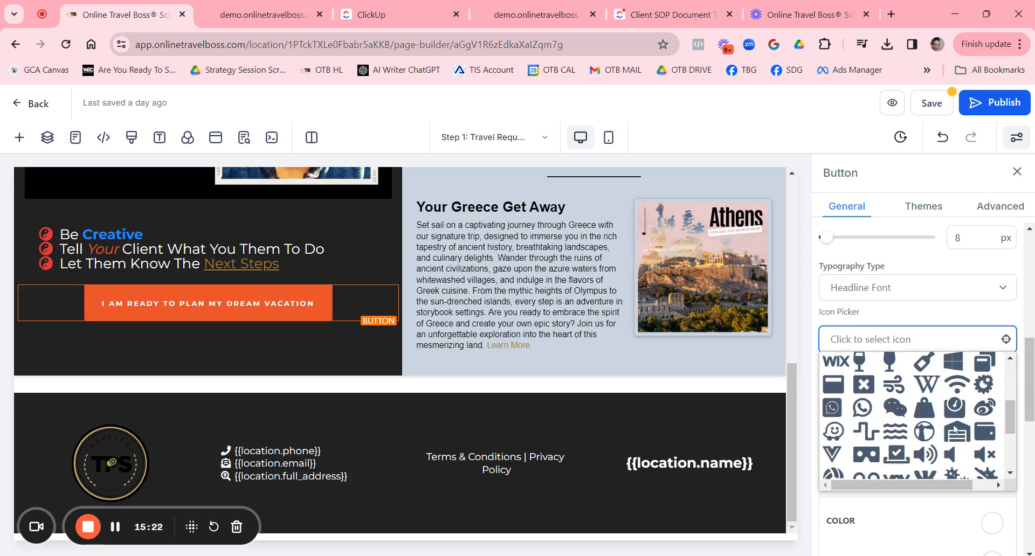
pyautogui.click(954, 430)
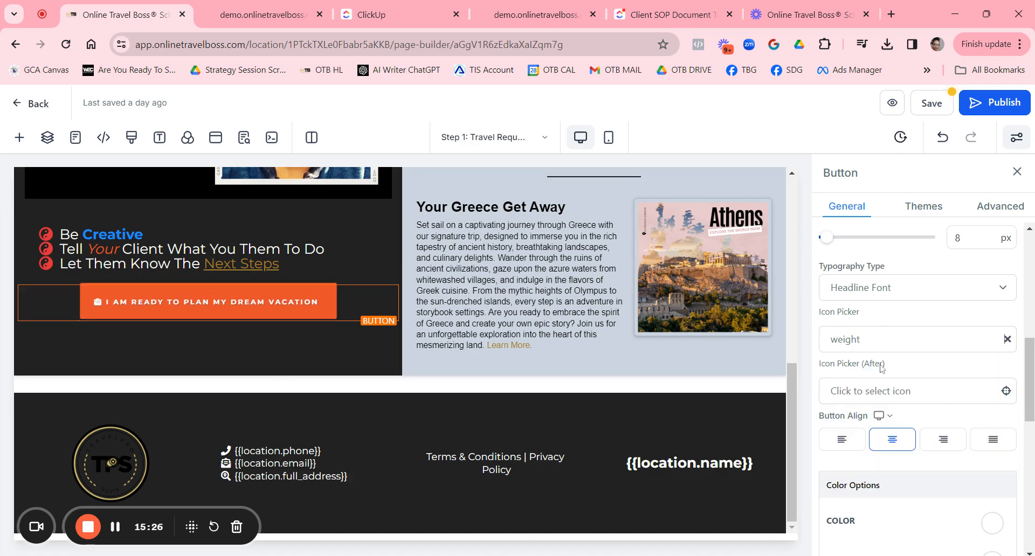
pyautogui.click(893, 392)
pyautogui.scroll(-1, 906, 492)
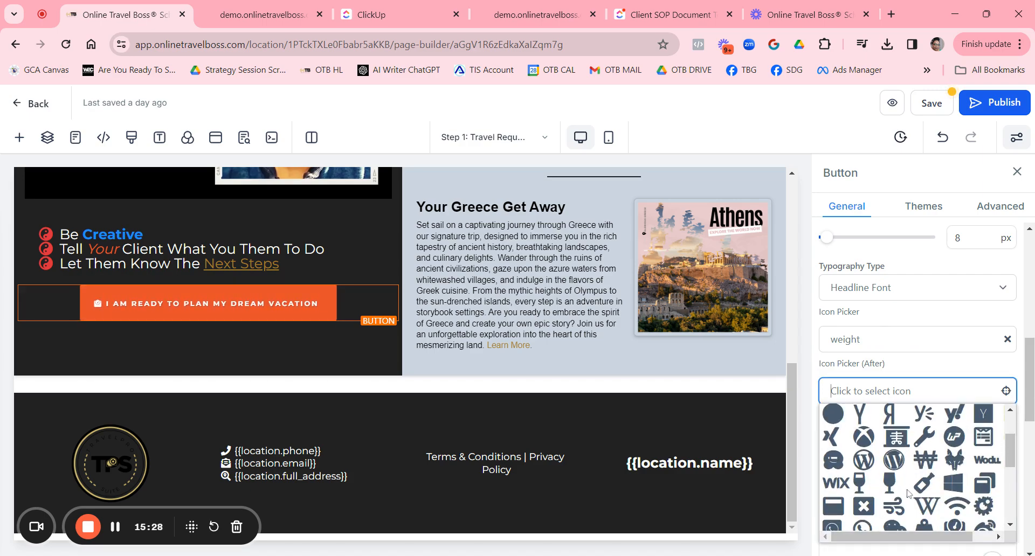
pyautogui.click(925, 458)
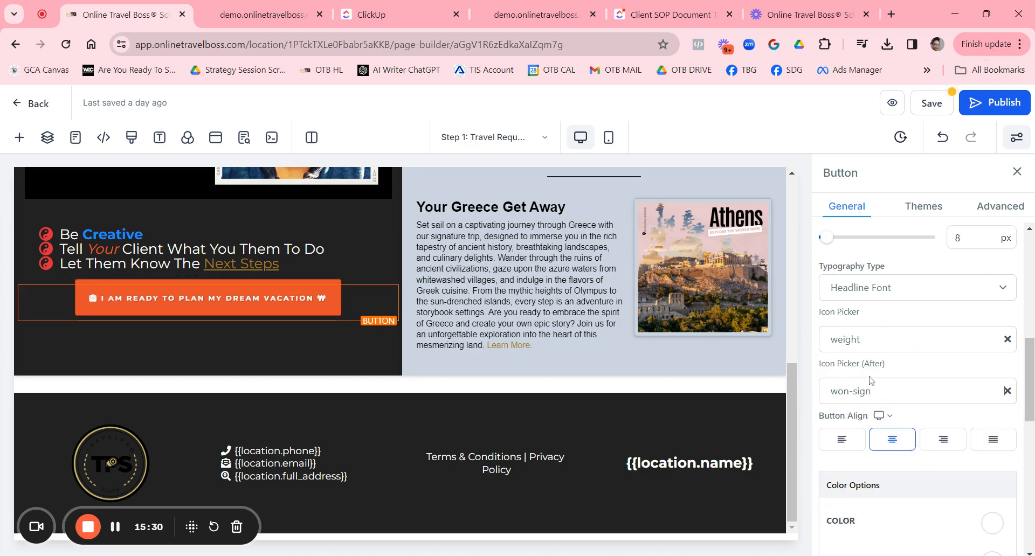
# Step: Set the call-to-action button's text color to black and its sub text color to the gold-brown swatch
pyautogui.scroll(-4, 869, 380)
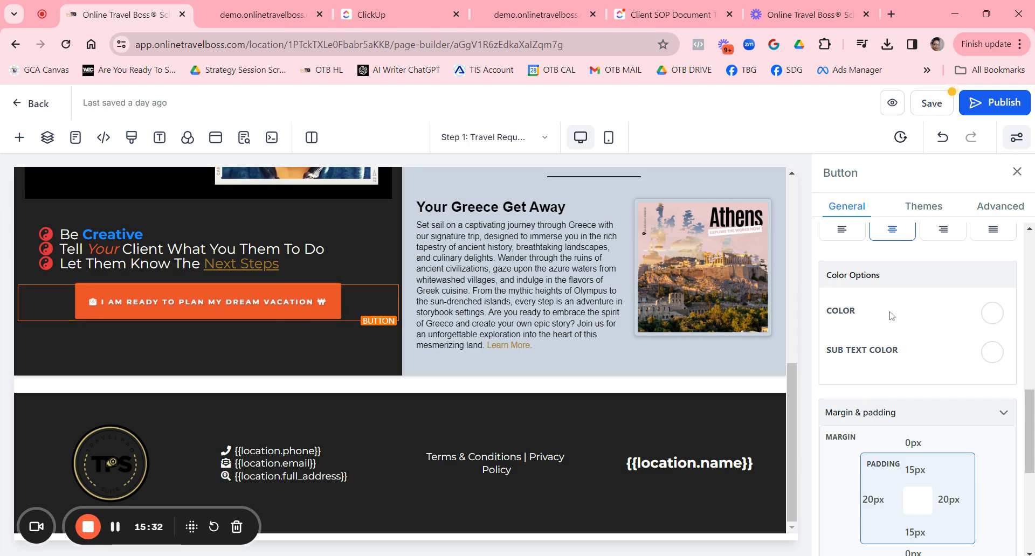
pyautogui.click(991, 314)
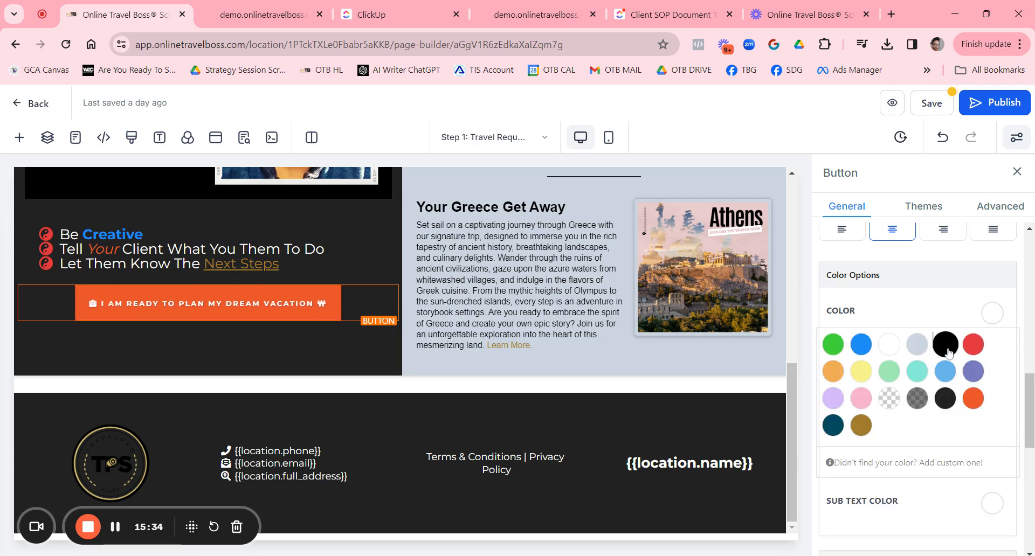
pyautogui.scroll(-3, 841, 410)
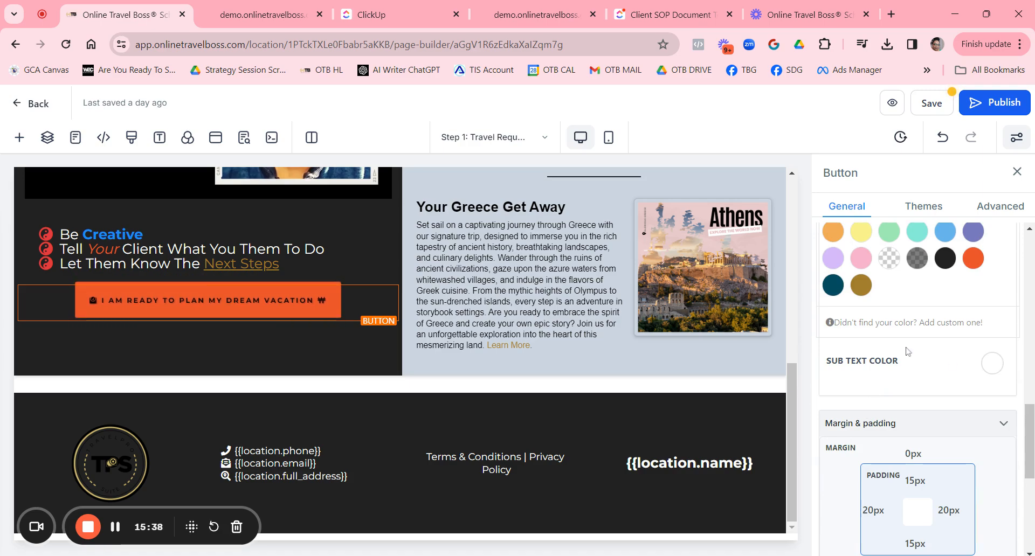
pyautogui.click(983, 370)
pyautogui.click(861, 476)
# Step: Enter "But more text" as the button's sub text
pyautogui.scroll(-6, 842, 380)
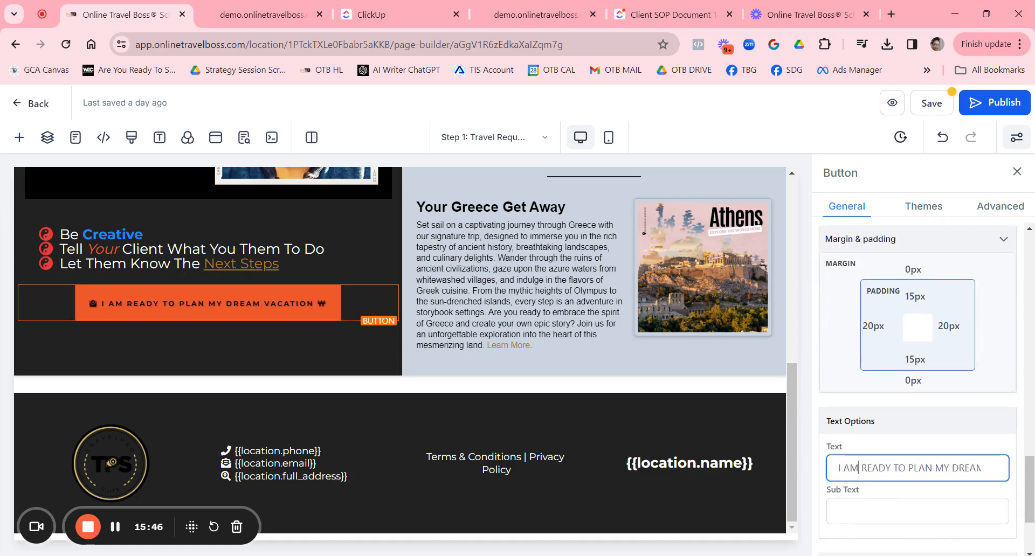
pyautogui.press('Tab')
pyautogui.write('B')
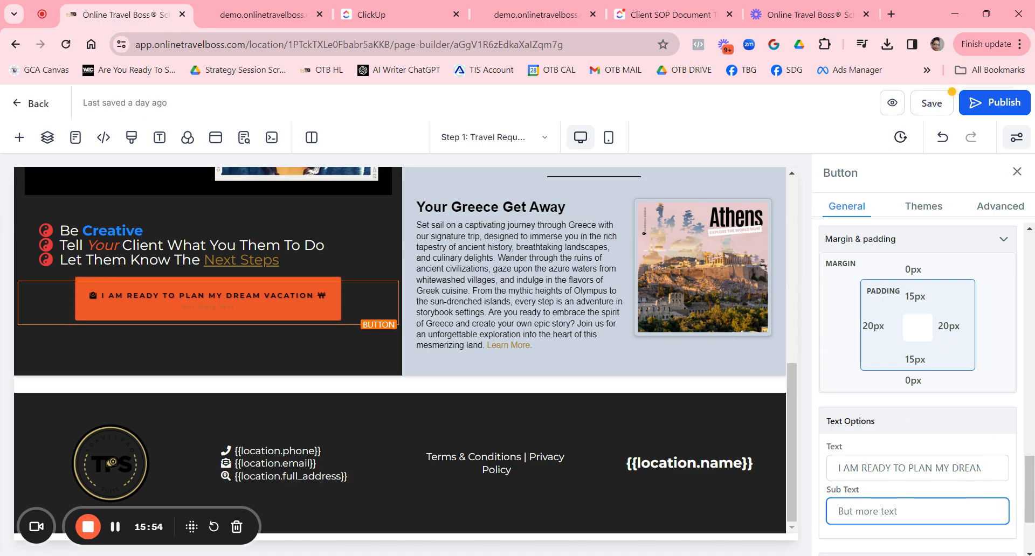
# Step: Change the button's sub text color to black
pyautogui.scroll(-3, 910, 442)
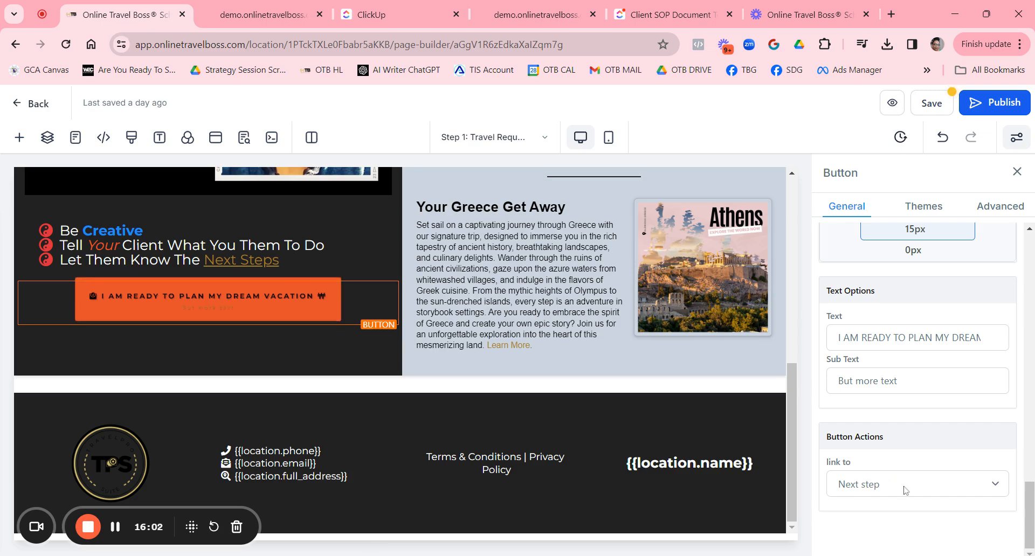
pyautogui.scroll(5, 910, 438)
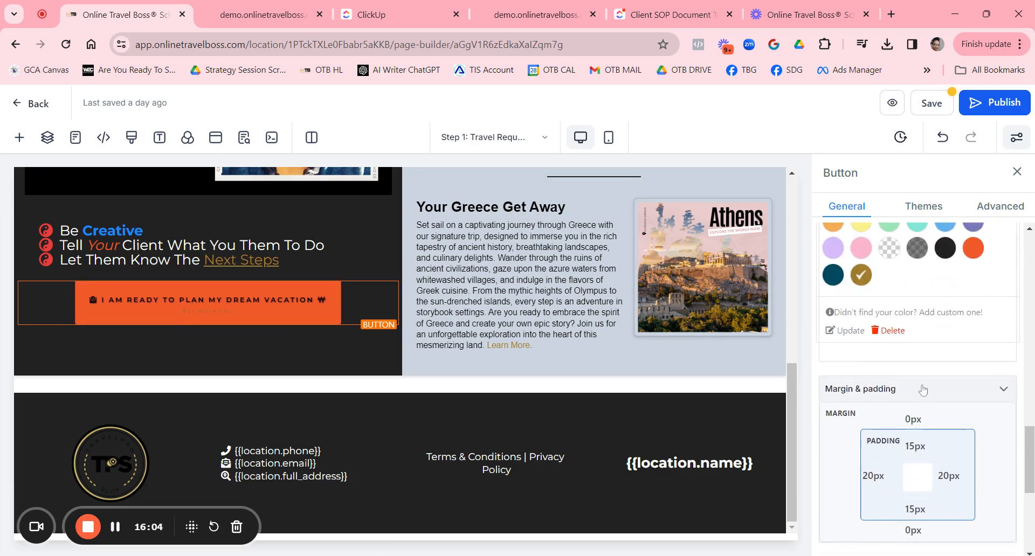
pyautogui.scroll(2, 923, 390)
pyautogui.scroll(2, 923, 390)
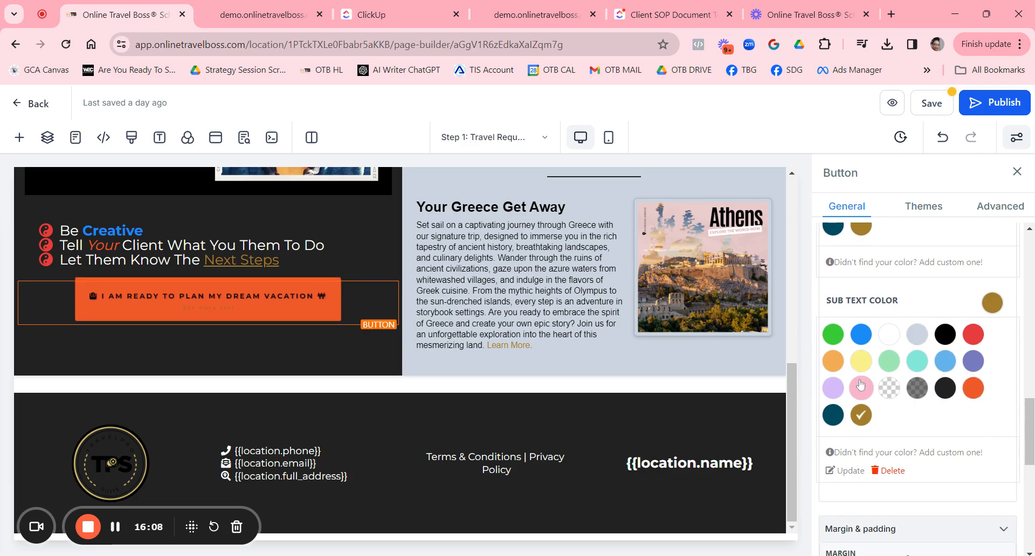
pyautogui.click(947, 340)
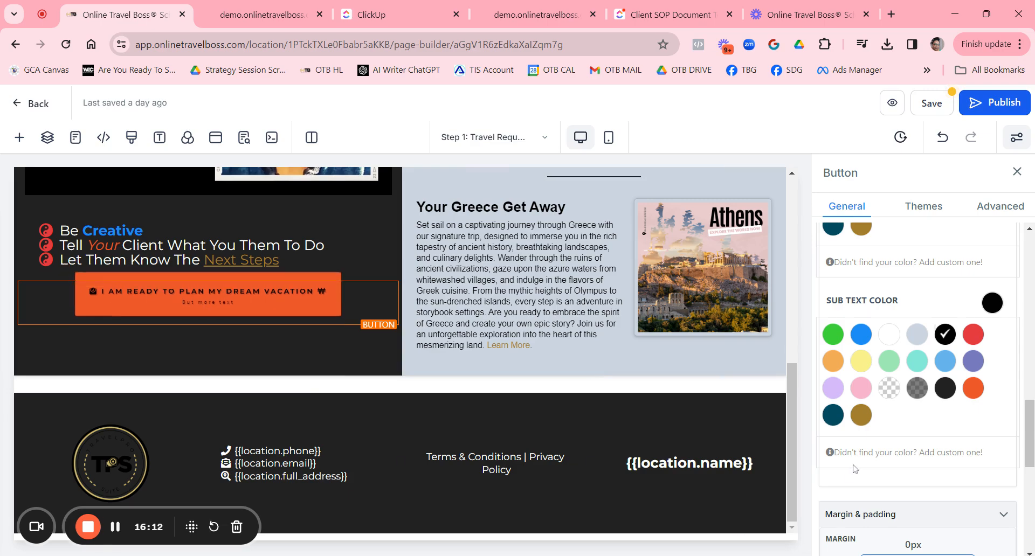
# Step: Set the button's sub text font size to 18 px and its main font size to 20 px
pyautogui.scroll(5, 889, 409)
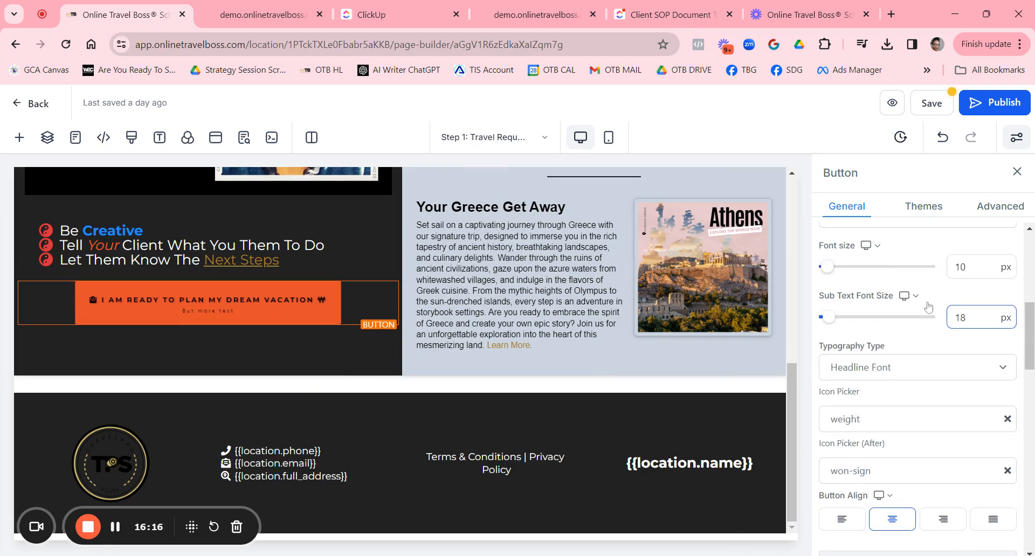
pyautogui.doubleClick(960, 267)
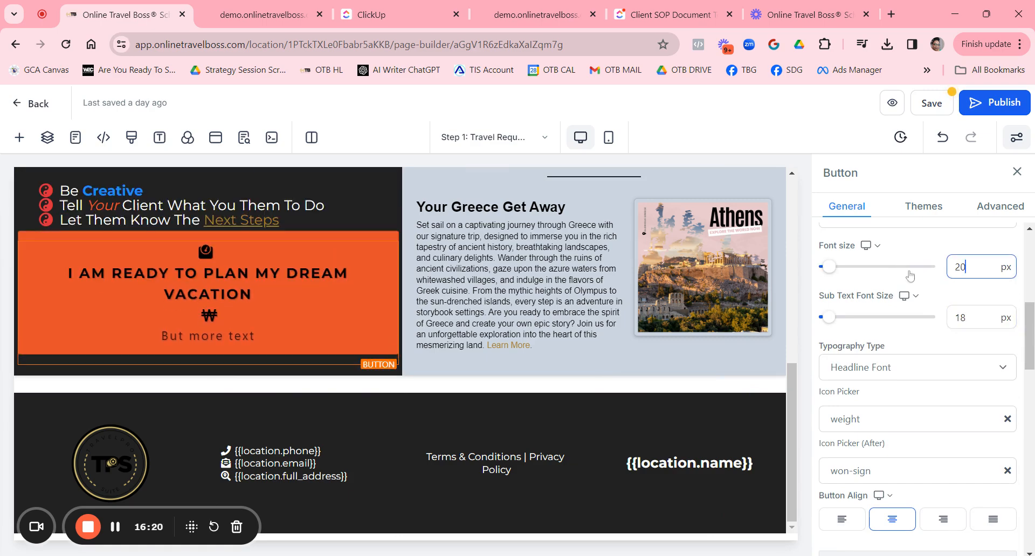
# Step: Set the button's letter spacing to Normal
pyautogui.scroll(4, 837, 406)
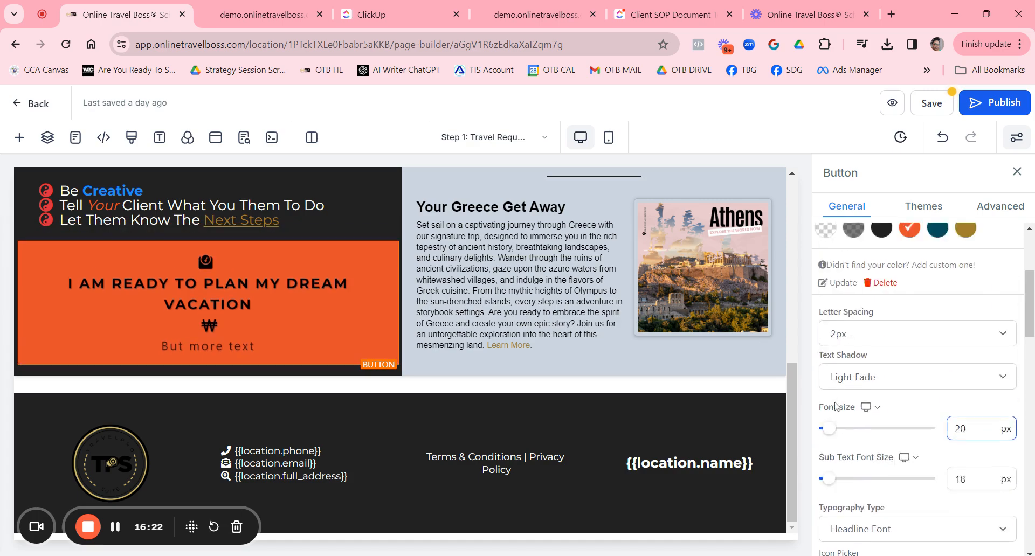
pyautogui.scroll(-5, 836, 406)
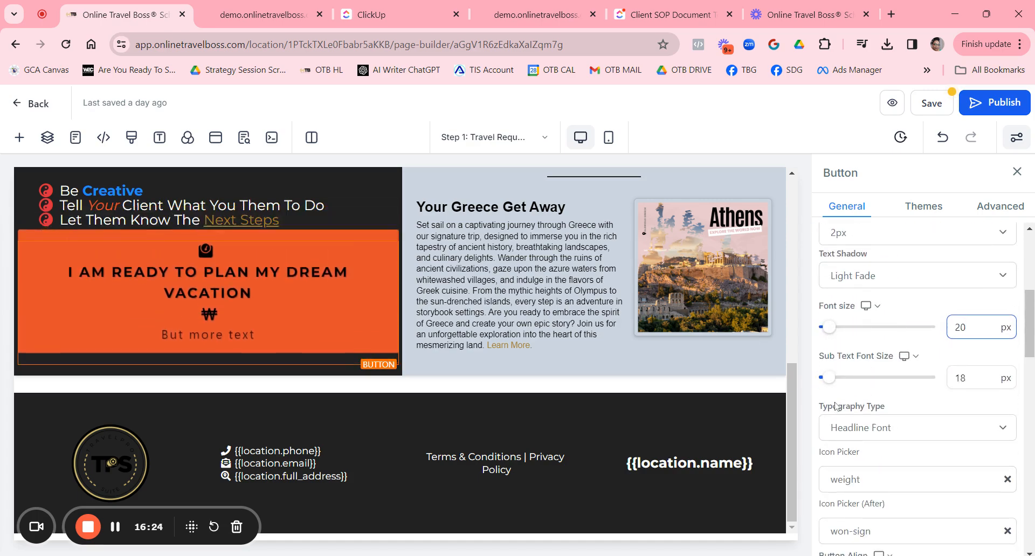
pyautogui.scroll(5, 837, 407)
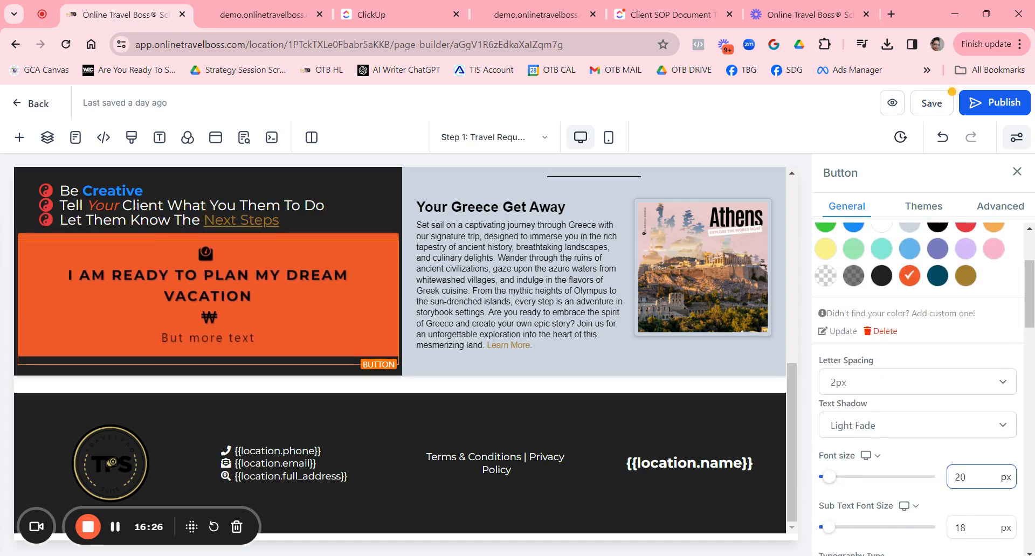
pyautogui.click(878, 454)
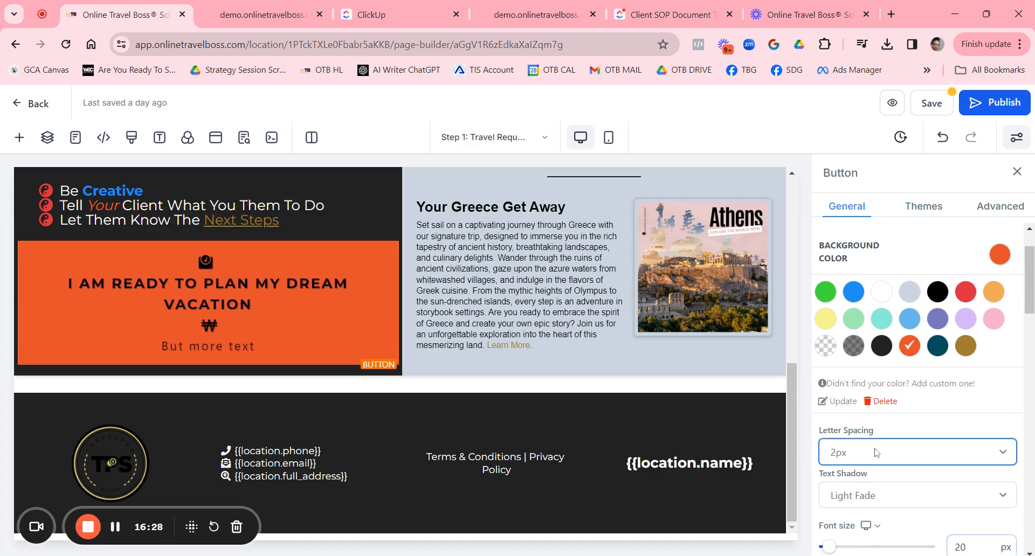
pyautogui.click(856, 471)
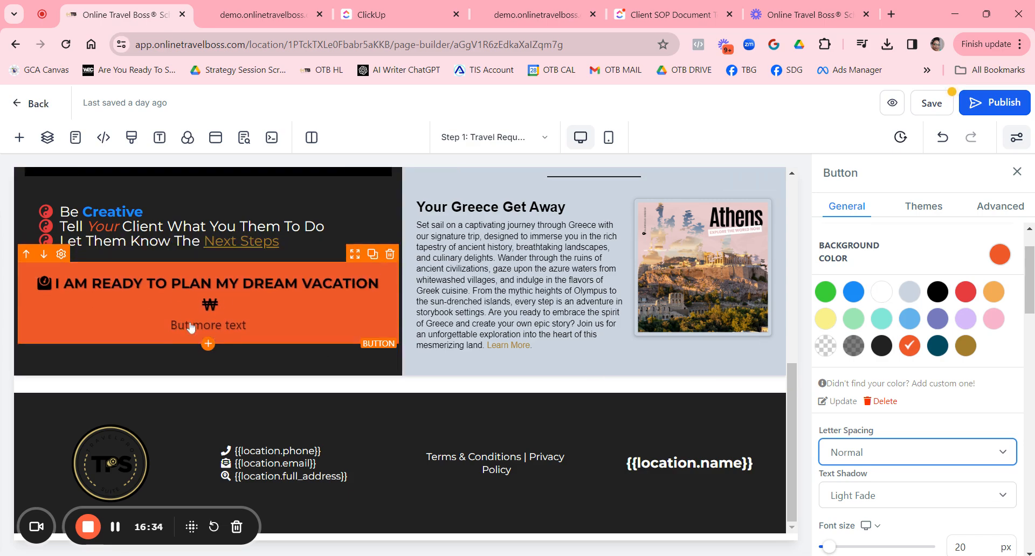
# Step: Try the Fill Width option on the button and return its width setting to Fluid
pyautogui.scroll(-10, 820, 324)
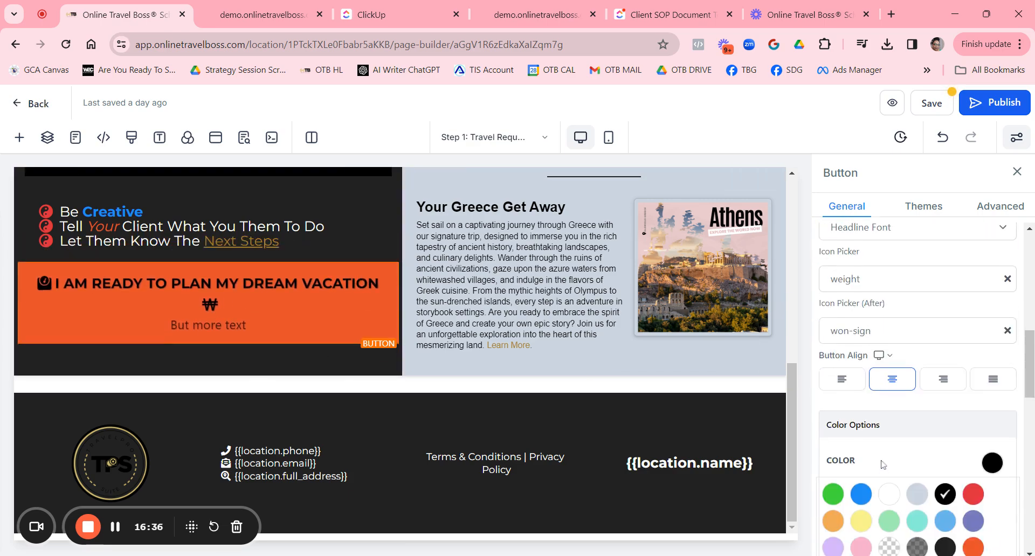
pyautogui.click(991, 209)
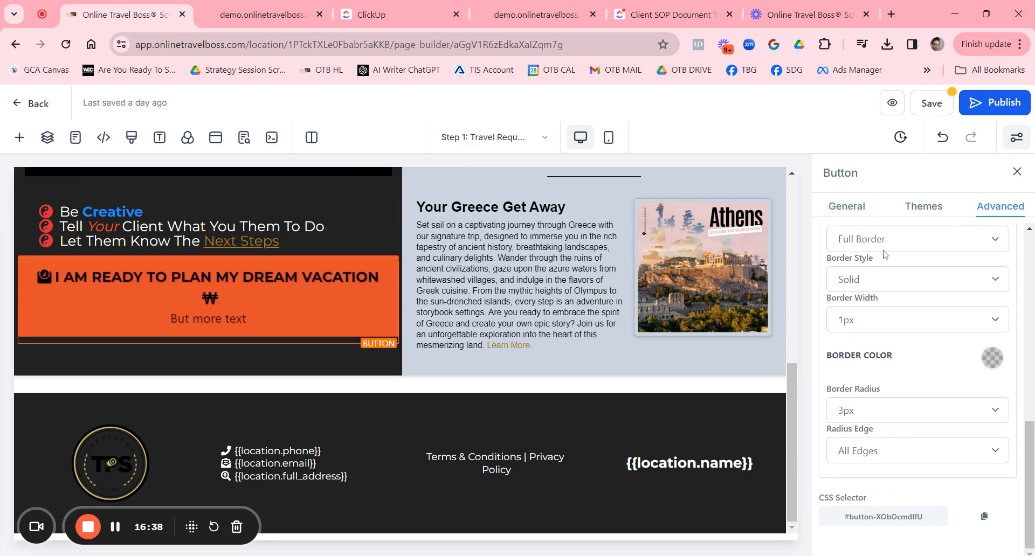
pyautogui.scroll(5, 879, 300)
pyautogui.scroll(1, 878, 300)
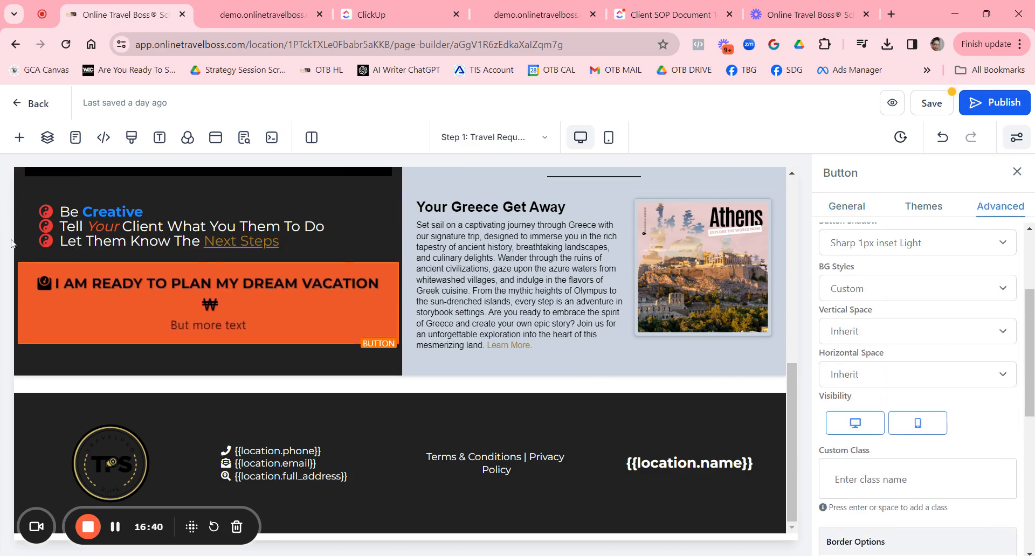
pyautogui.scroll(3, 880, 256)
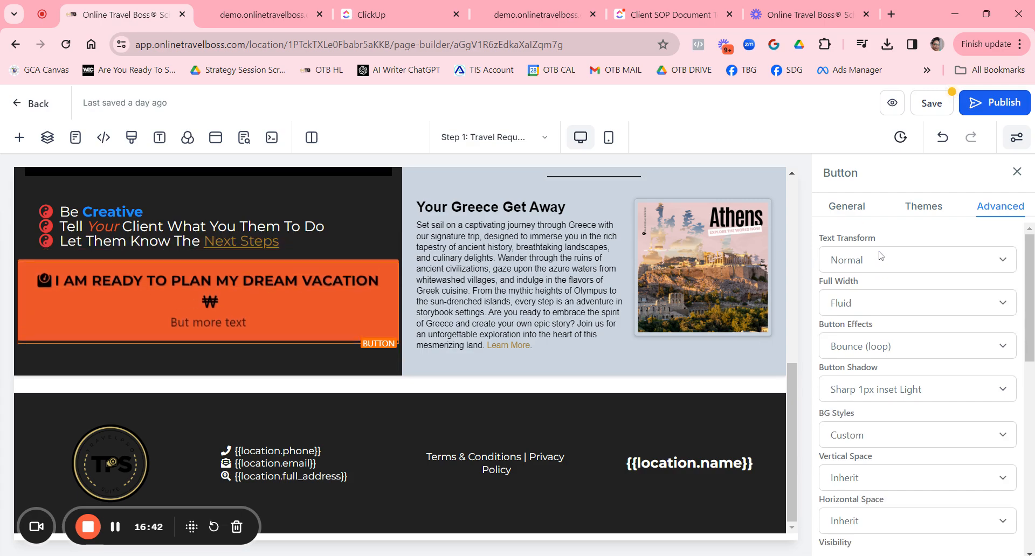
pyautogui.click(864, 312)
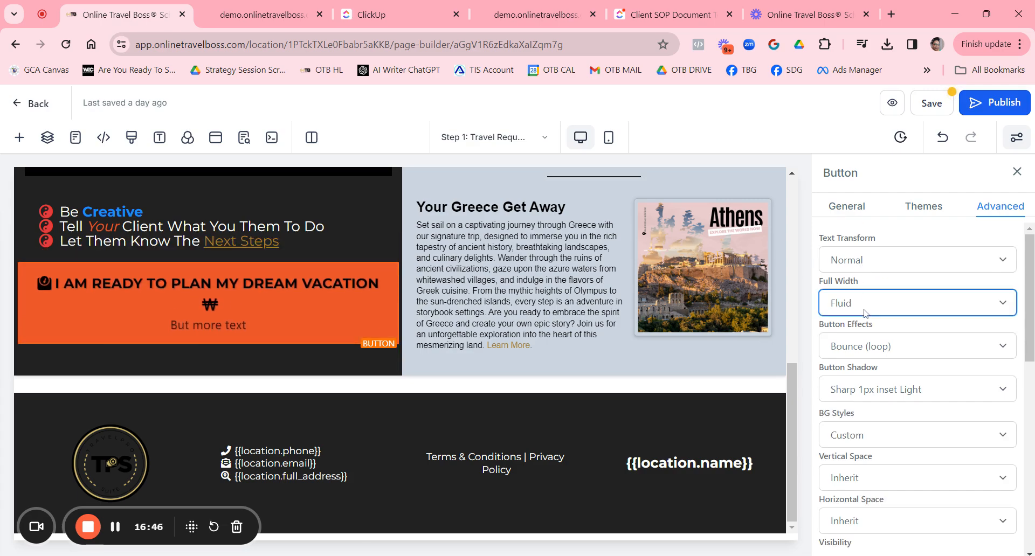
pyautogui.click(861, 338)
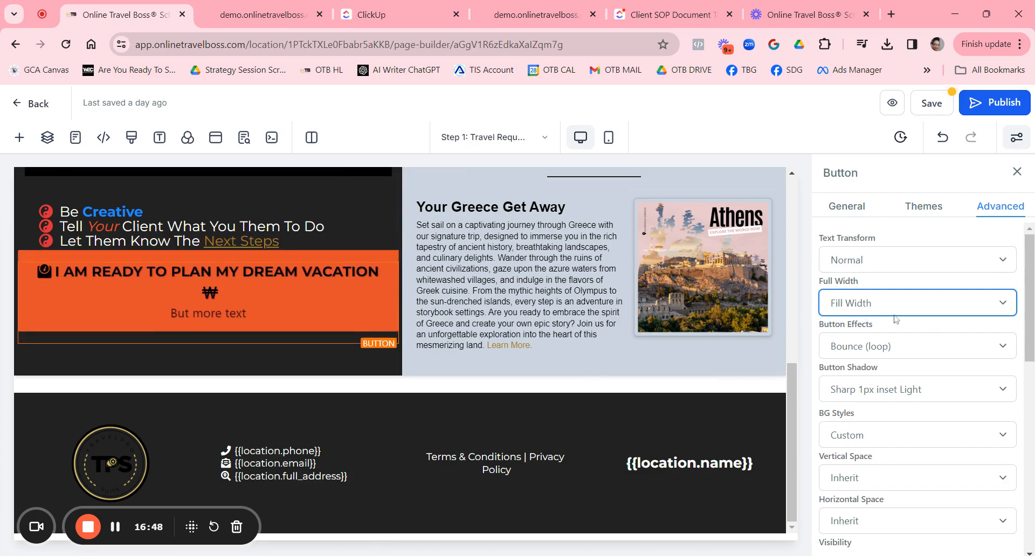
pyautogui.scroll(-3, 884, 367)
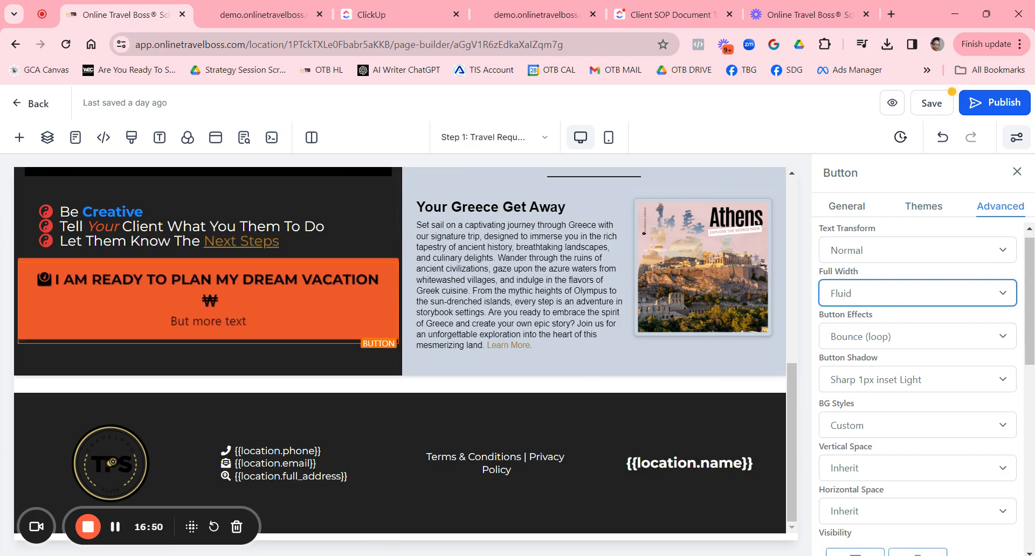
# Step: Try the Glow (loop), Elevate (hover) and Woobble (hover) effects on the button and return it to Bounce (loop)
pyautogui.scroll(-8, 898, 344)
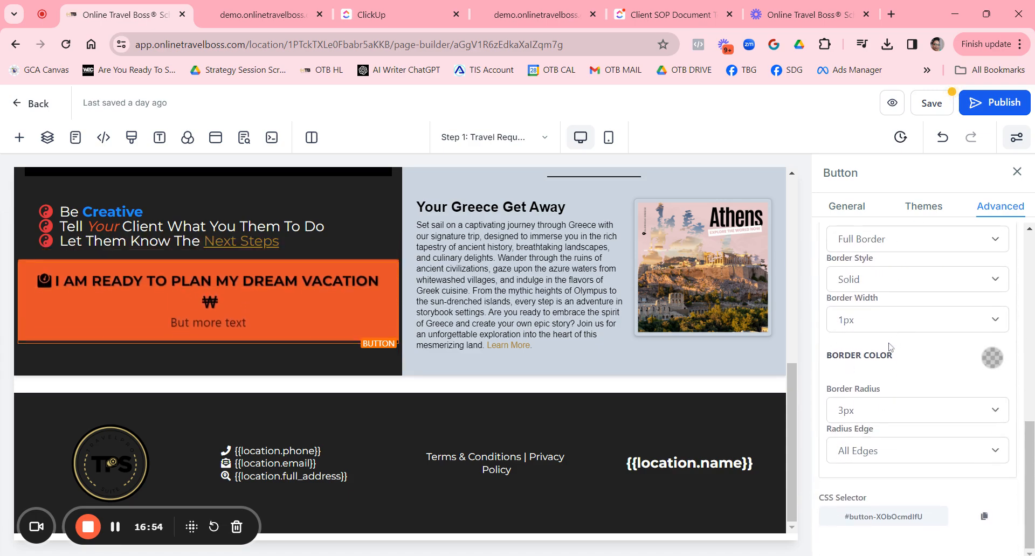
pyautogui.scroll(5, 889, 347)
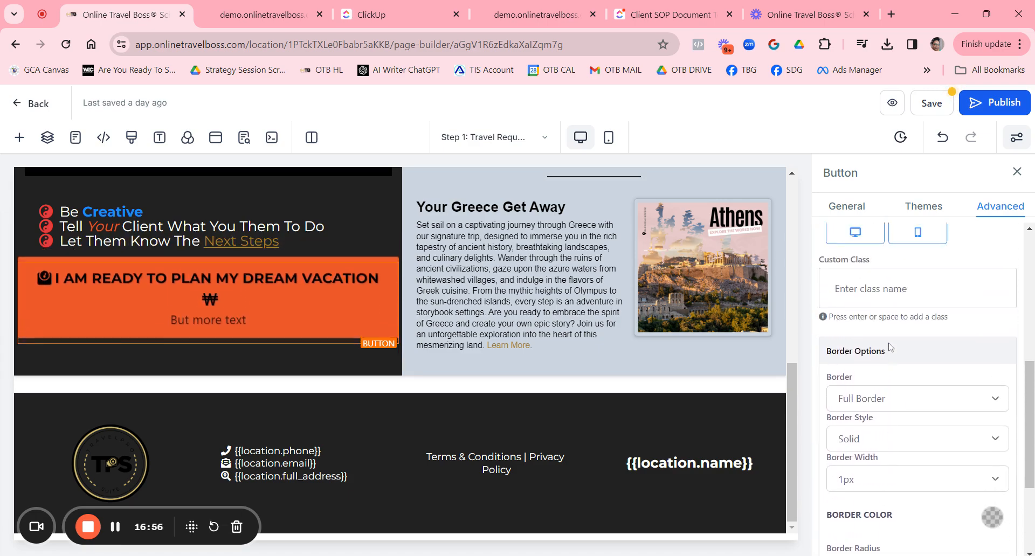
pyautogui.scroll(4, 890, 346)
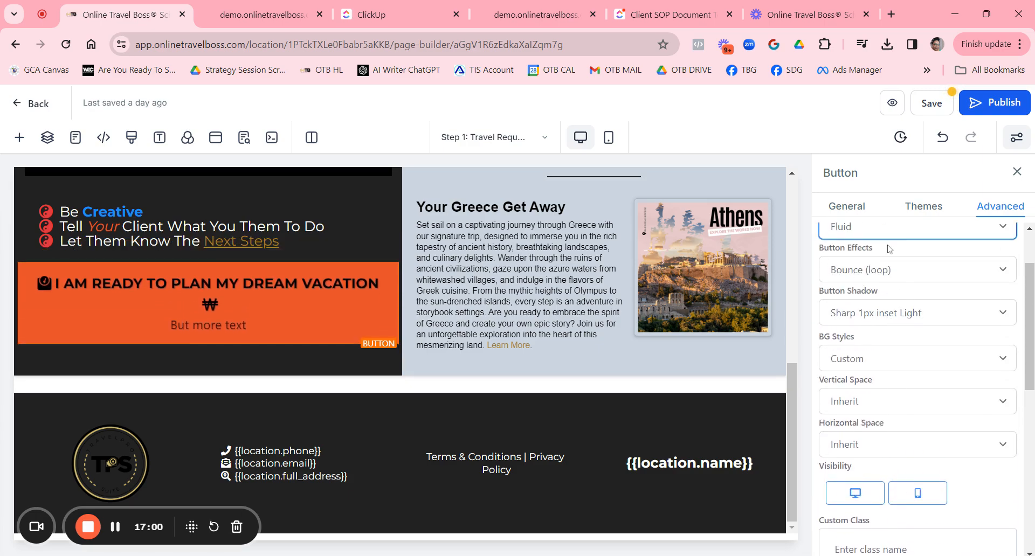
pyautogui.click(884, 273)
pyautogui.click(874, 301)
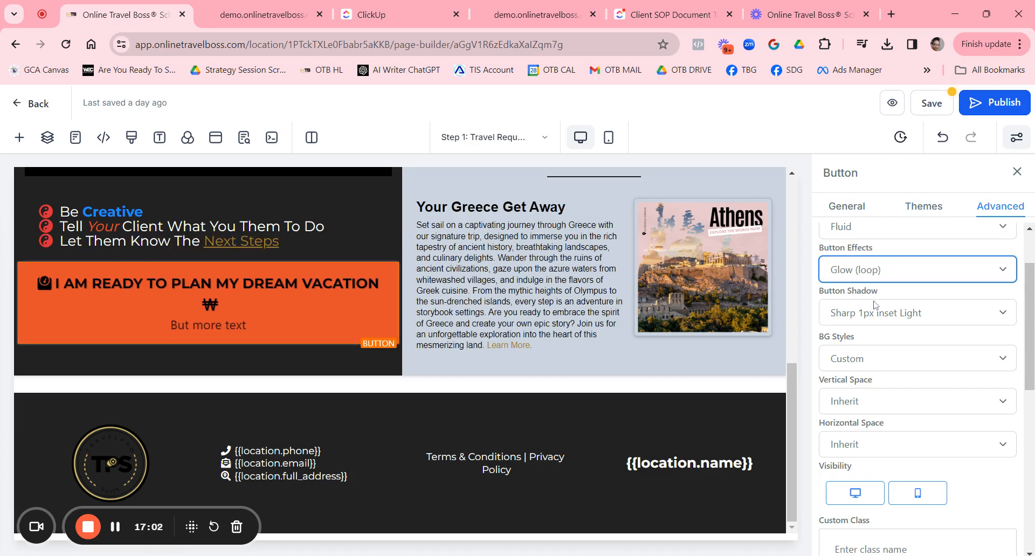
pyautogui.click(882, 339)
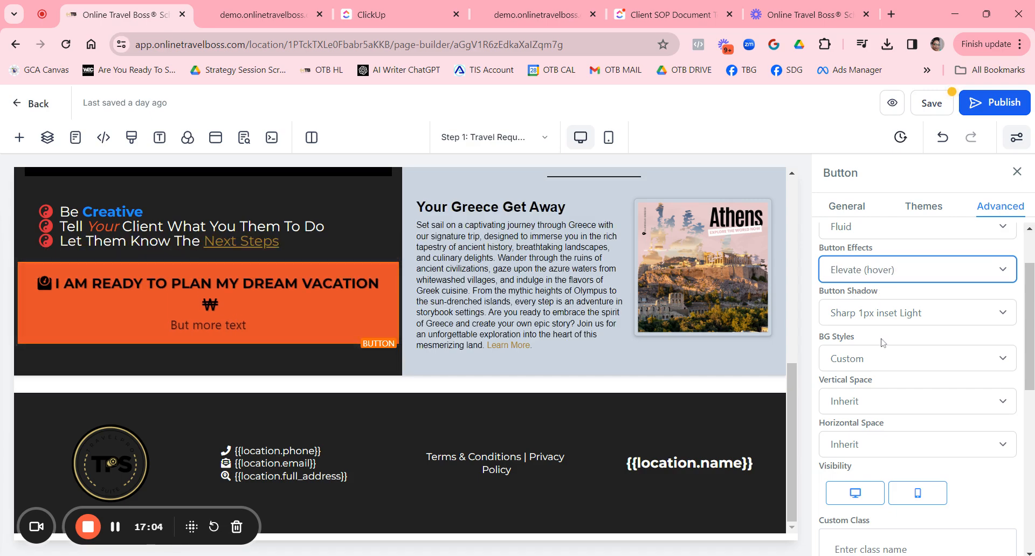
pyautogui.click(883, 289)
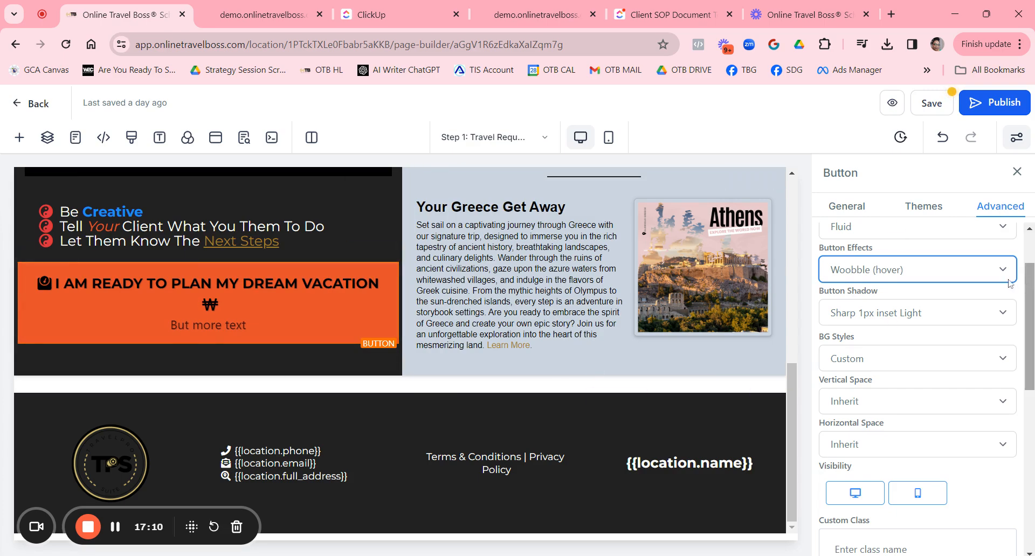
pyautogui.click(924, 287)
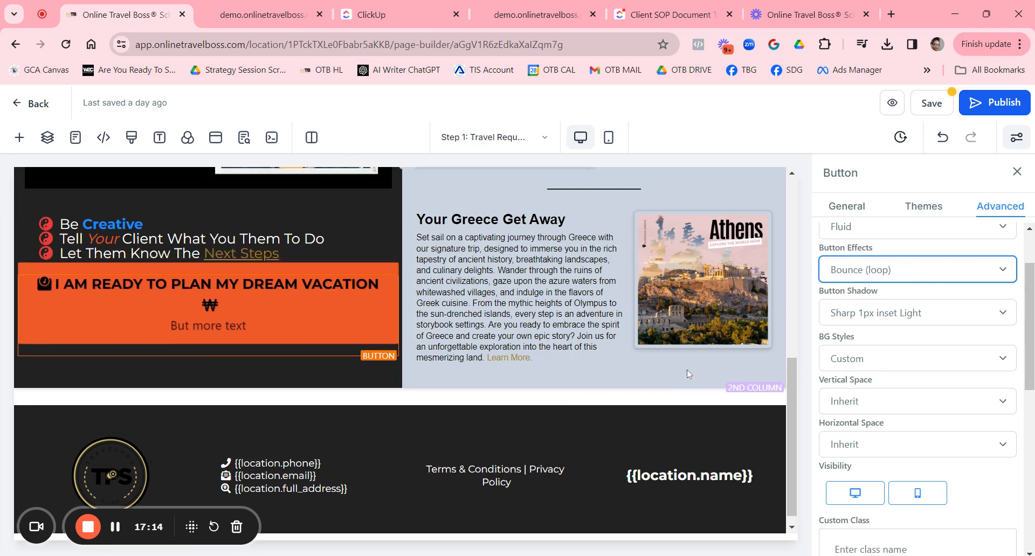
# Step: Add a one-column row directly below the "YOU'RE ADVENTURE BEGINS HERE..." headline
pyautogui.scroll(15, 569, 384)
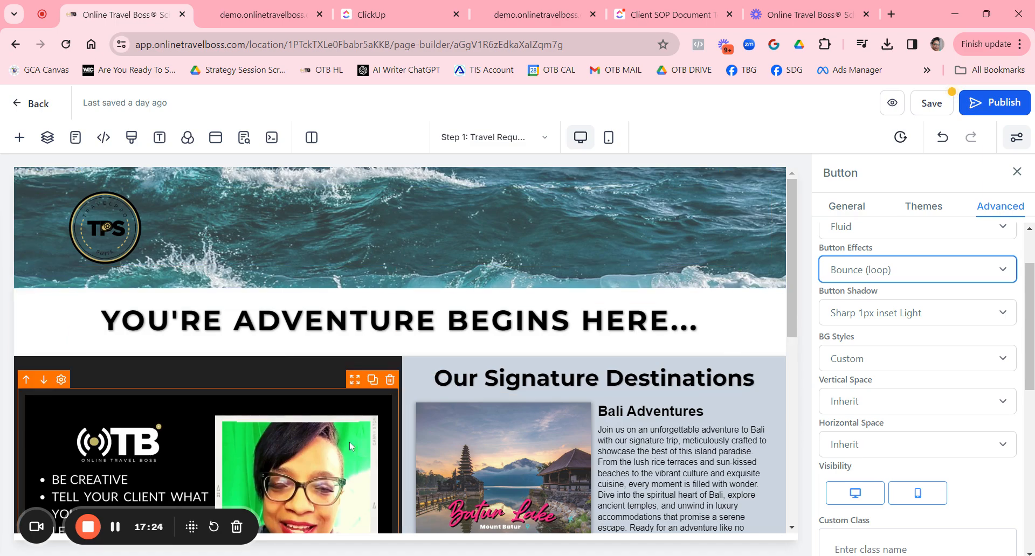
pyautogui.scroll(-1, 614, 360)
pyautogui.scroll(-5, 613, 360)
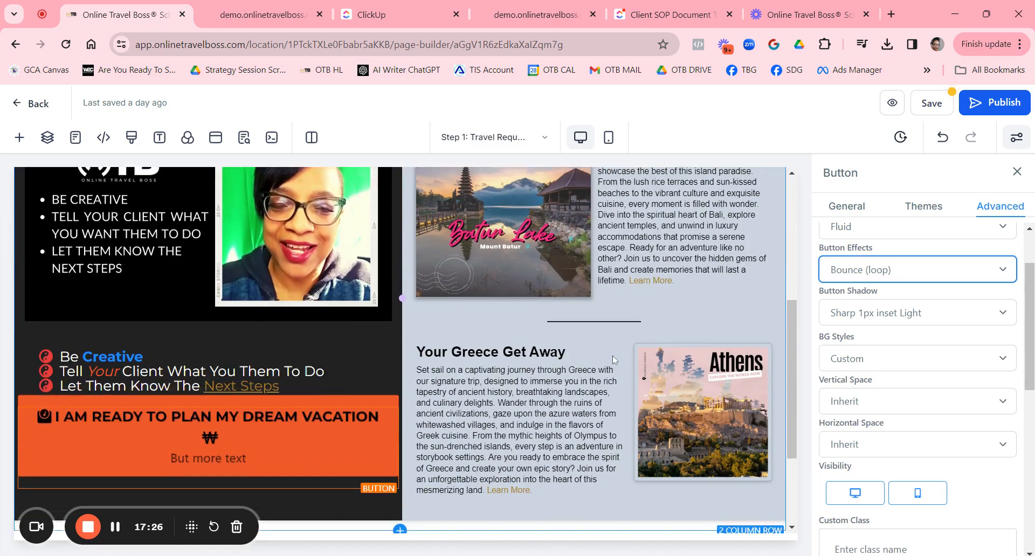
pyautogui.scroll(4, 614, 360)
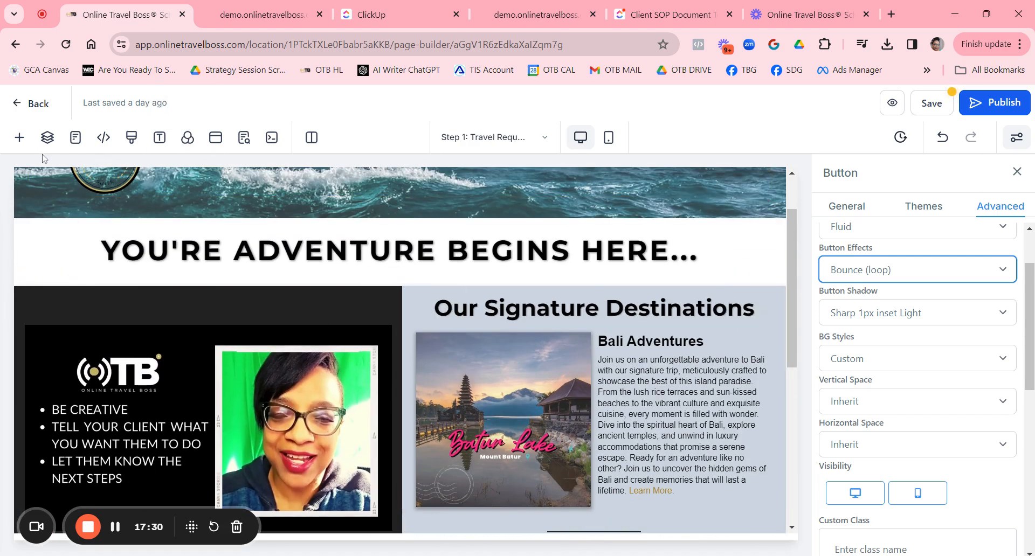
pyautogui.click(19, 138)
pyautogui.scroll(-2, 264, 334)
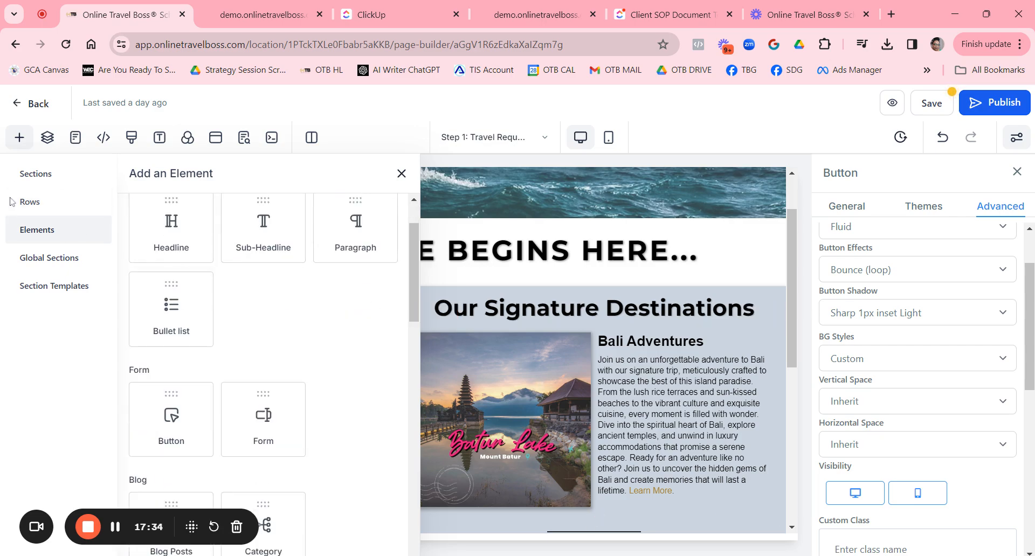
pyautogui.click(32, 203)
pyautogui.moveTo(214, 252); pyautogui.dragTo(220, 255)
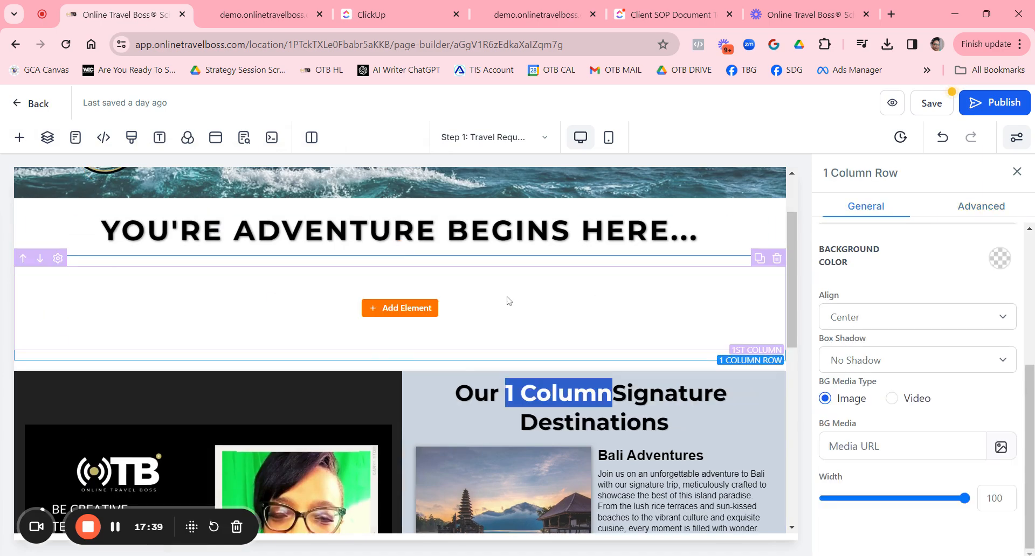
# Step: Add a headline element to the empty one-column row below the "YOU'RE ADVENTURE BEGINS HERE..." headline
pyautogui.click(400, 308)
pyautogui.moveTo(180, 300); pyautogui.dragTo(431, 323)
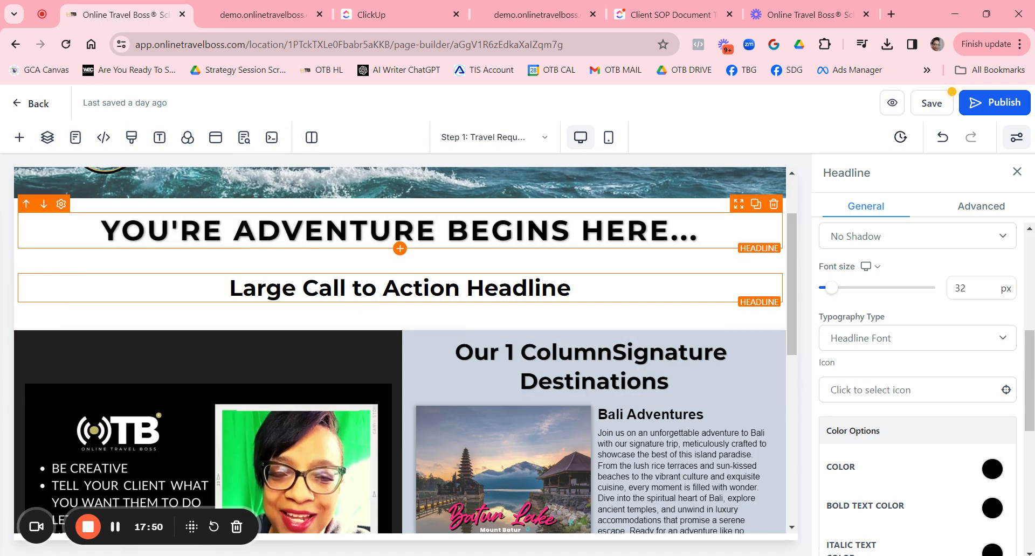
# Step: Set the Body - Request section's background image to JShine.jpg from the Backgrounds media collection
pyautogui.click(121, 205)
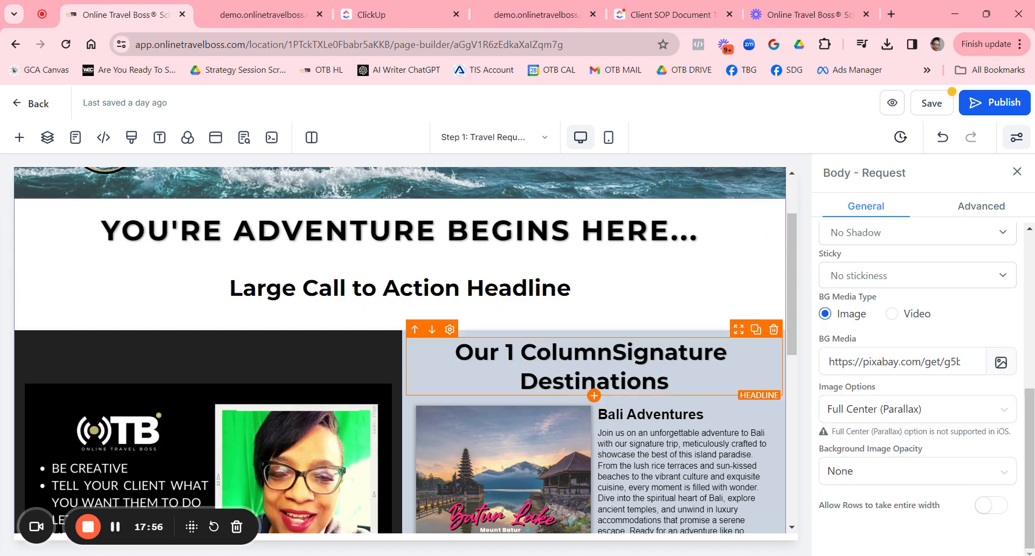
pyautogui.scroll(2, 122, 405)
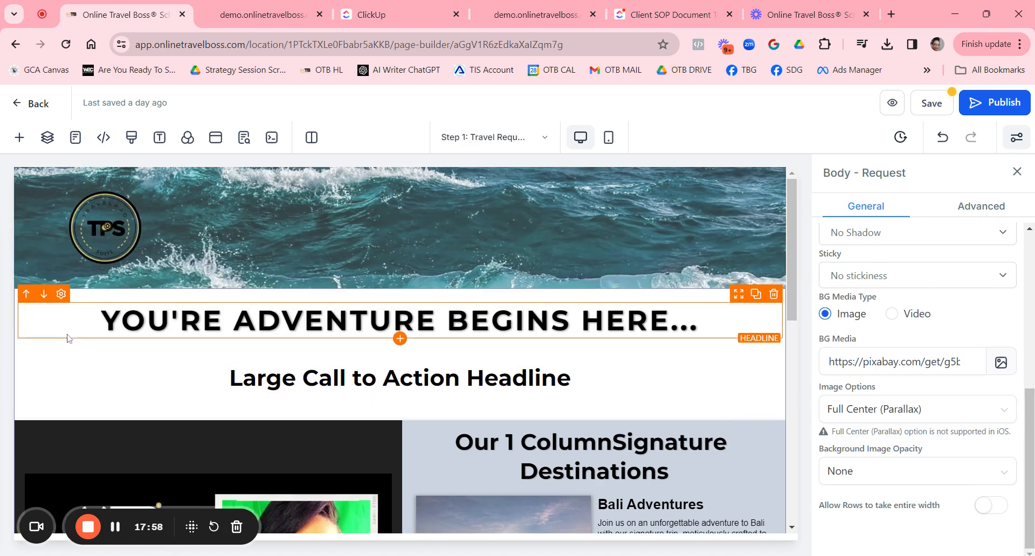
pyautogui.click(47, 137)
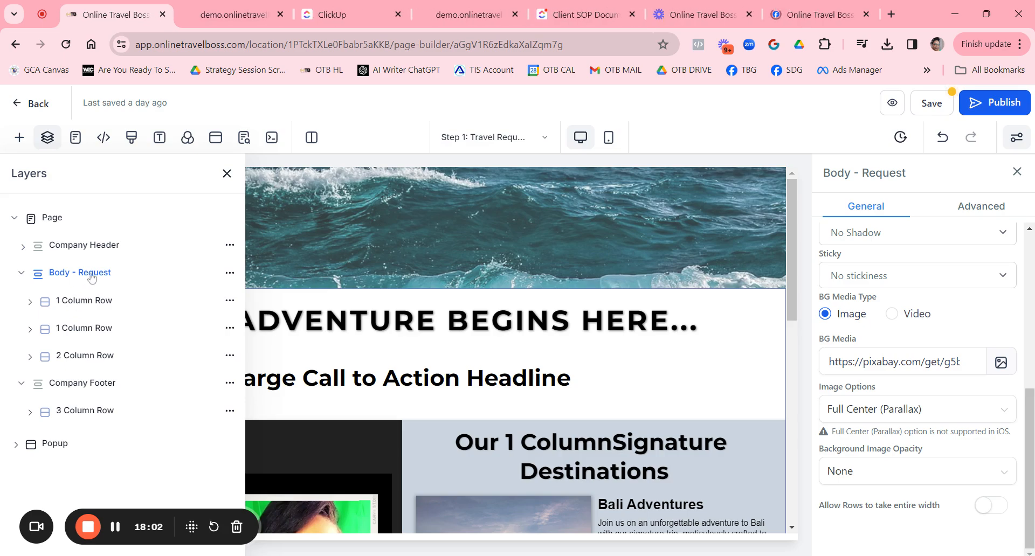
pyautogui.click(163, 280)
pyautogui.click(229, 273)
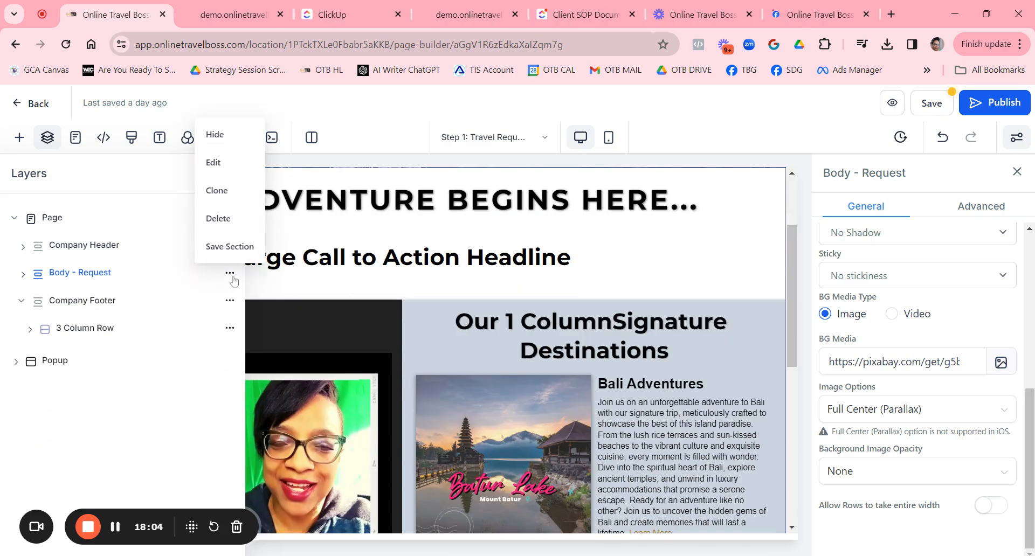
pyautogui.click(213, 162)
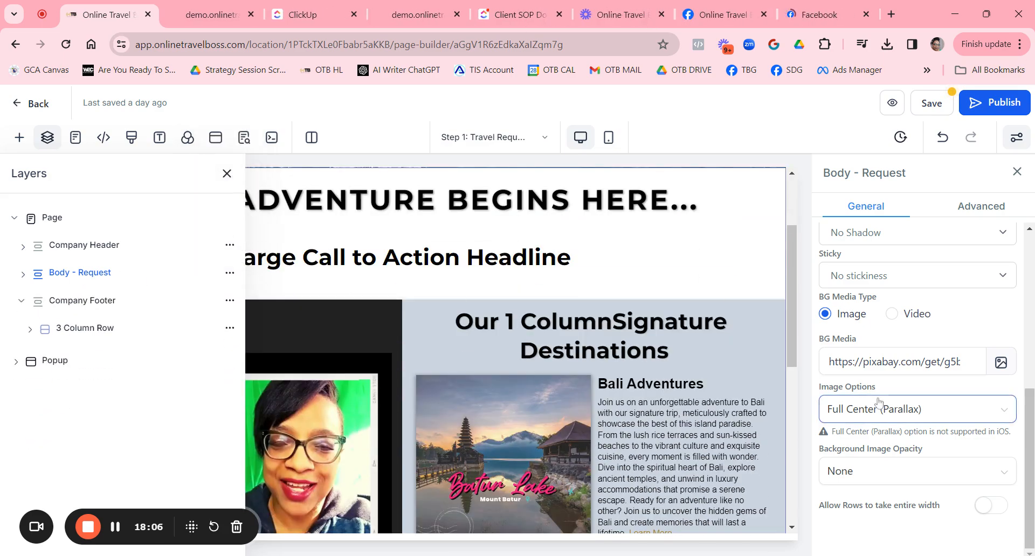
pyautogui.click(1004, 367)
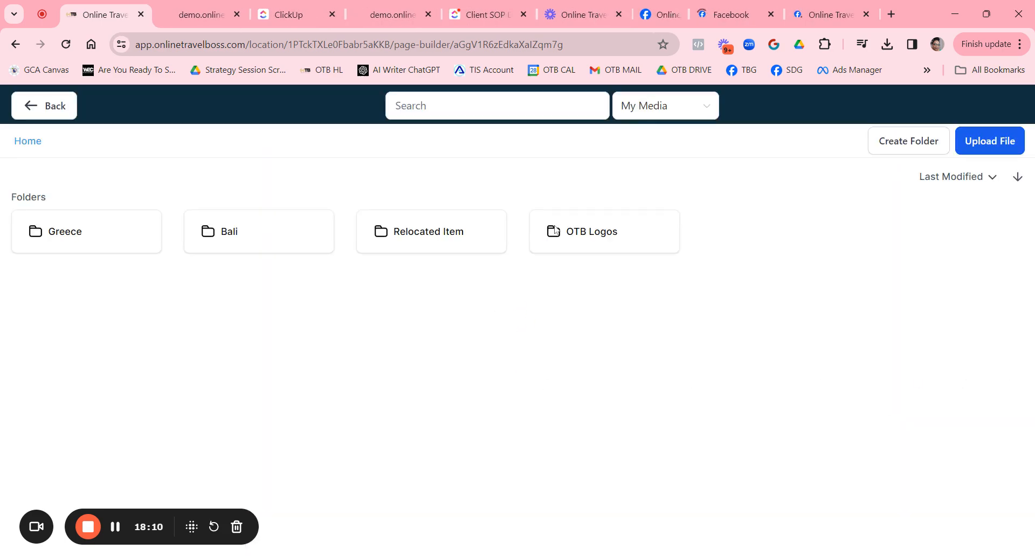
pyautogui.click(658, 108)
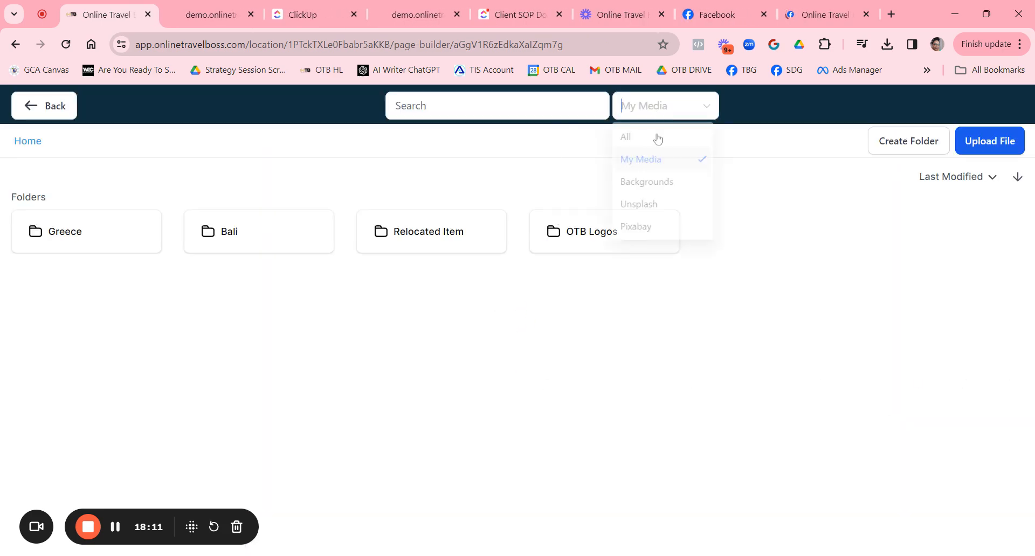
pyautogui.click(672, 200)
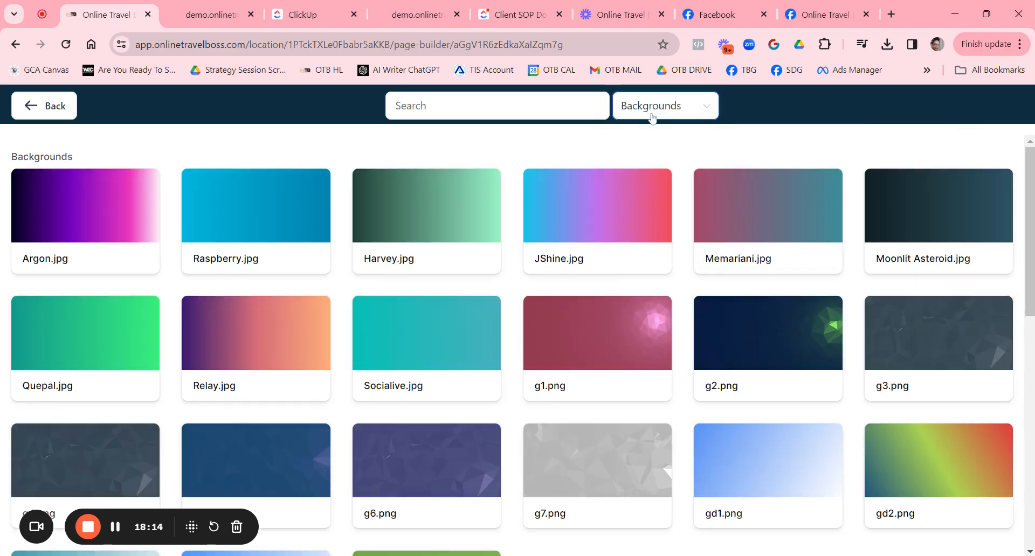
pyautogui.click(605, 201)
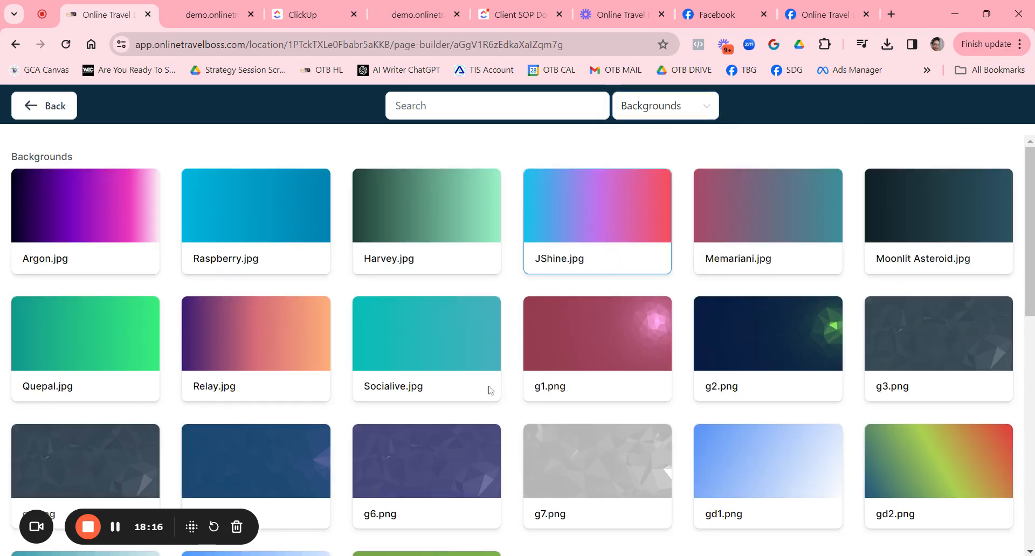
pyautogui.doubleClick(596, 210)
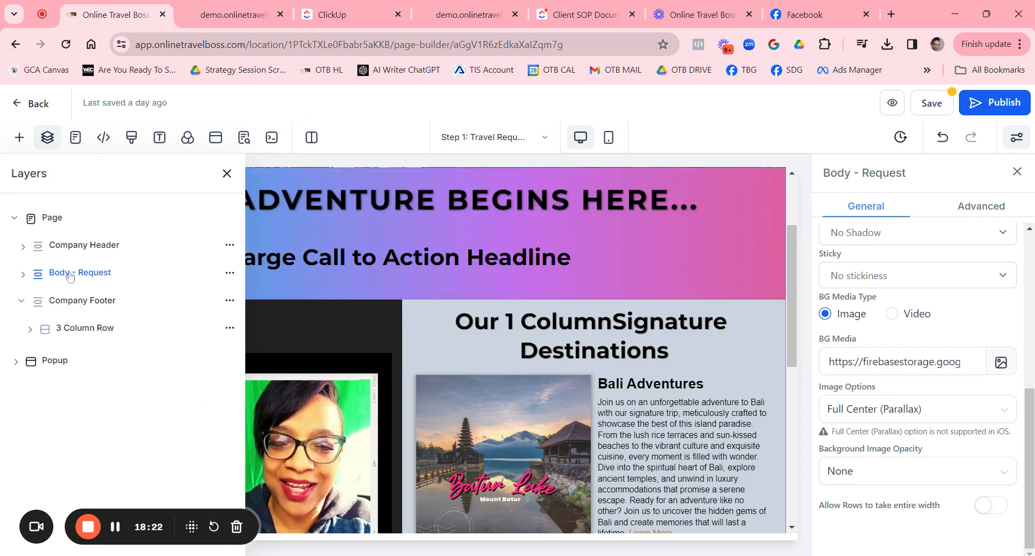
# Step: Examine the first 1 Column Row inside Body - Request, including its general and advanced settings, and the section's background along the page
pyautogui.click(23, 275)
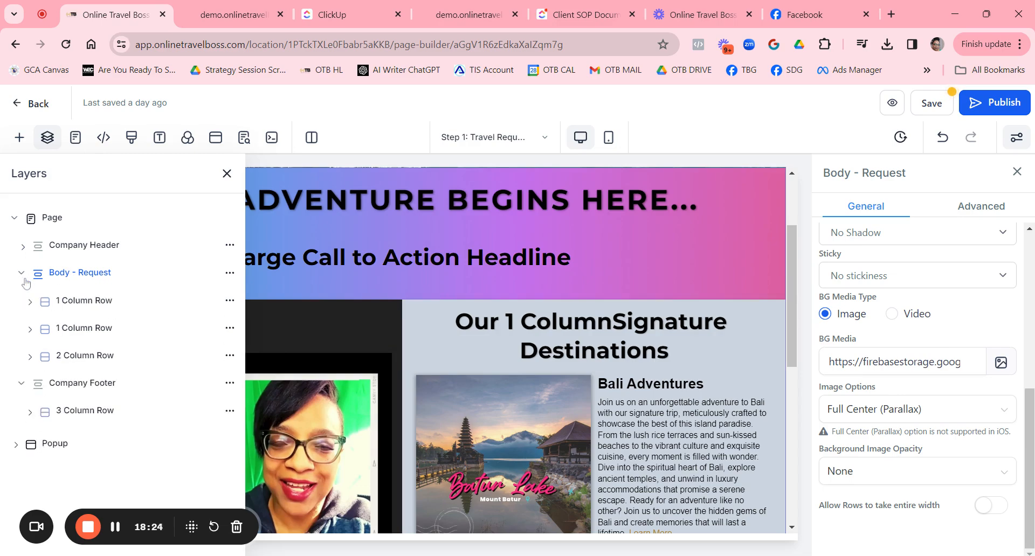
pyautogui.click(115, 303)
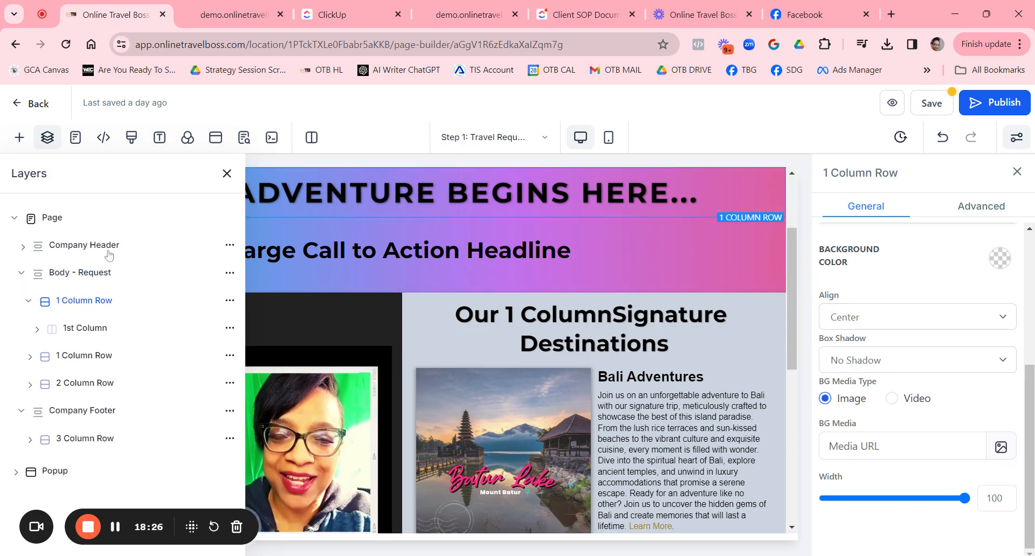
pyautogui.scroll(3, 1004, 296)
pyautogui.scroll(2, 1004, 296)
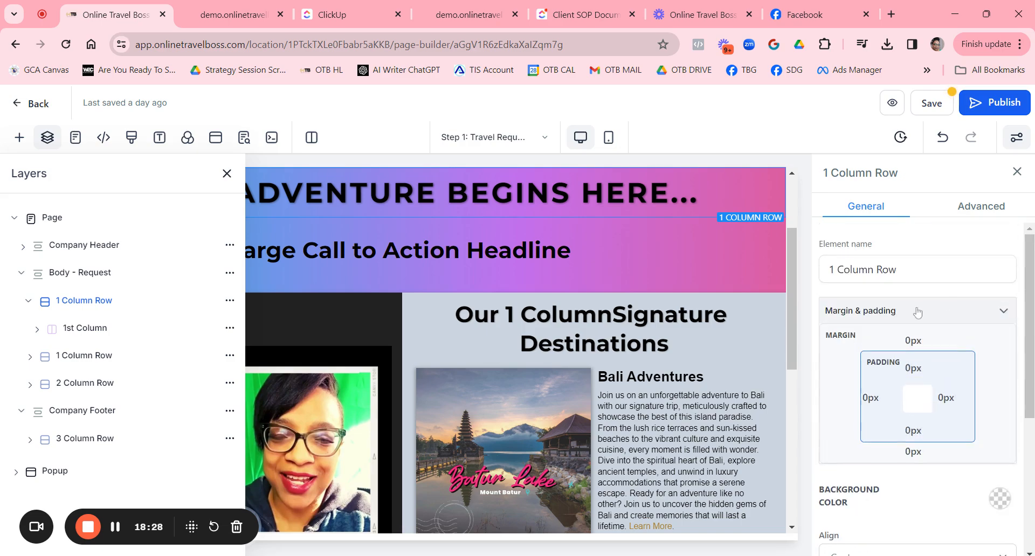
pyautogui.click(970, 206)
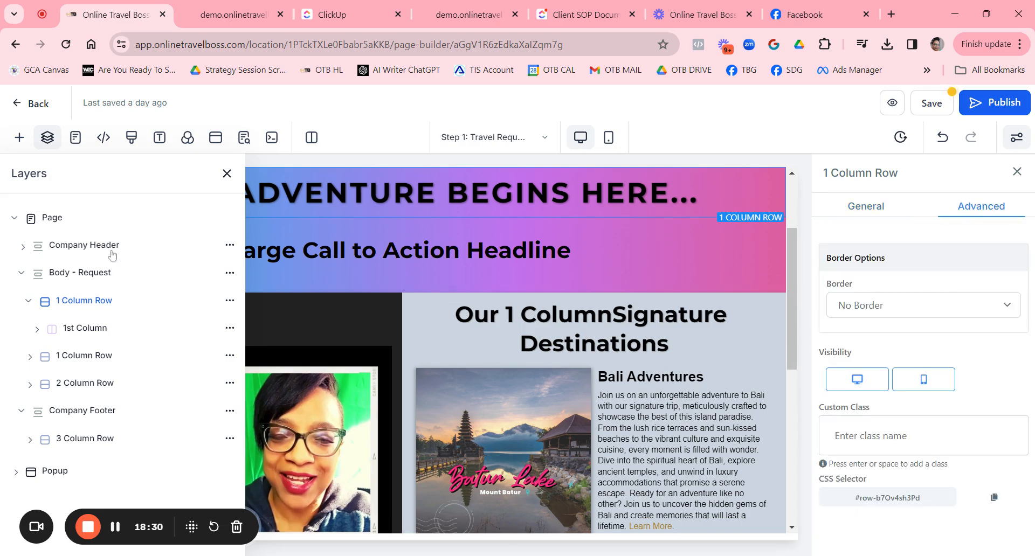
pyautogui.scroll(-3, 593, 324)
pyautogui.scroll(-3, 593, 323)
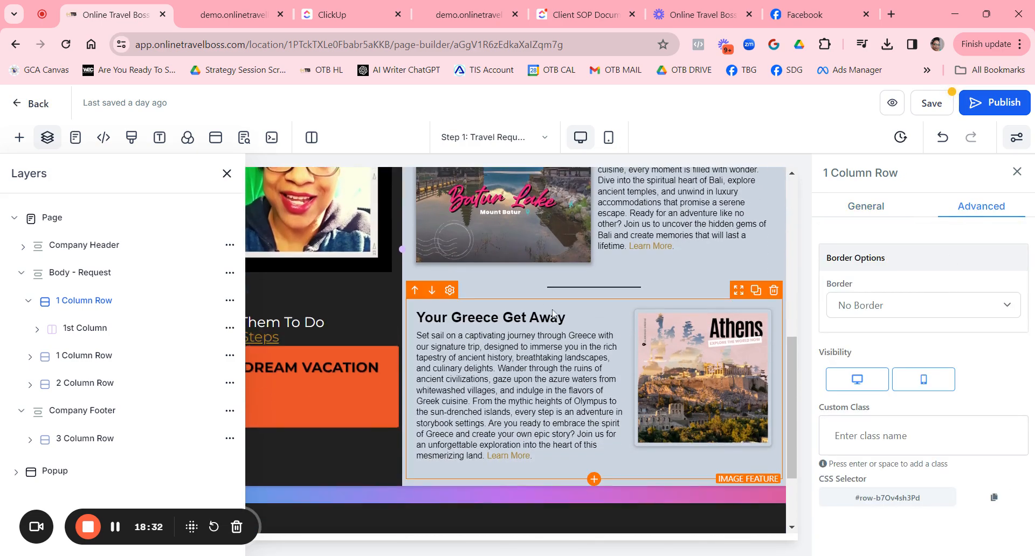
pyautogui.scroll(5, 593, 324)
pyautogui.click(227, 174)
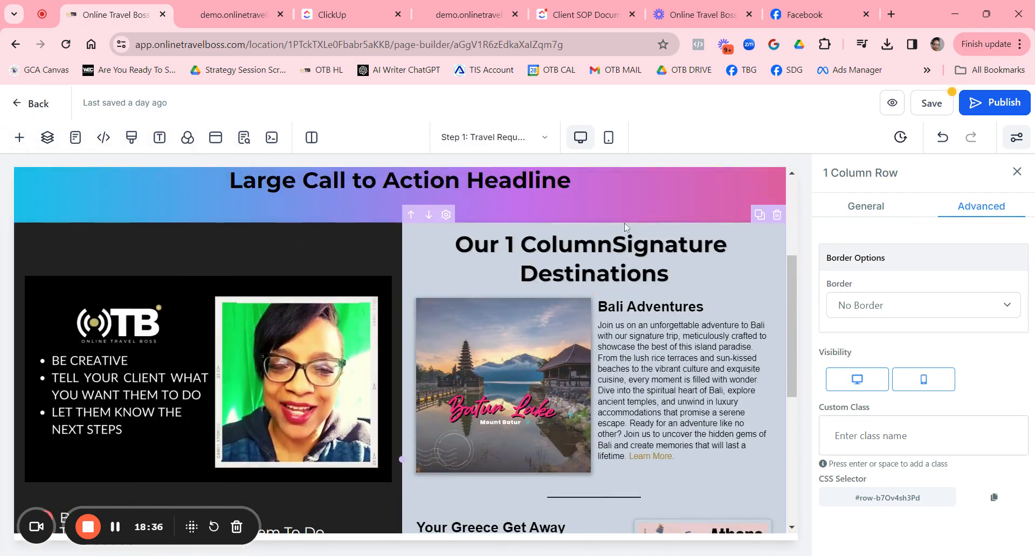
# Step: Delete the "Signature Destinations" column from the two-column row and check the page below it
pyautogui.click(777, 216)
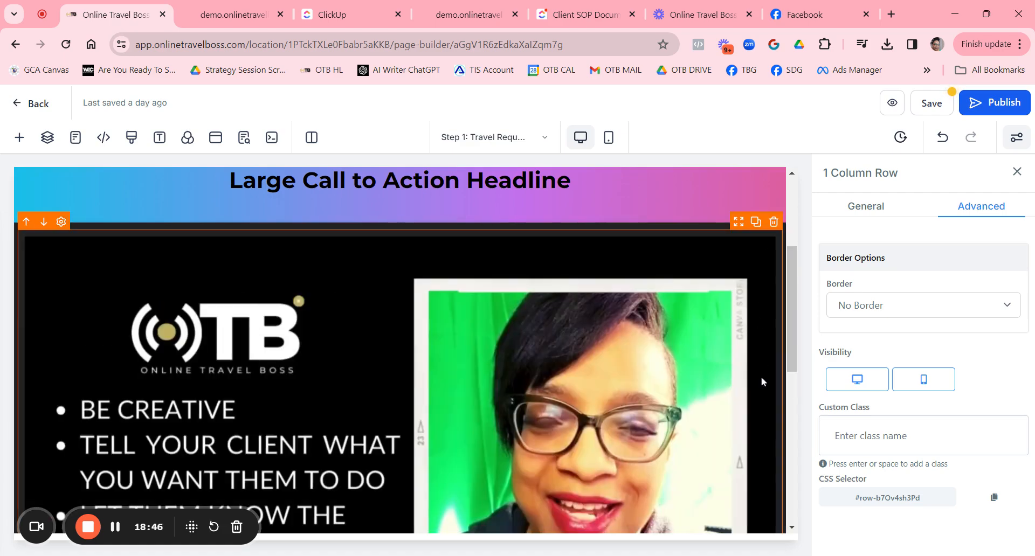
pyautogui.scroll(-6, 358, 293)
pyautogui.scroll(6, 304, 326)
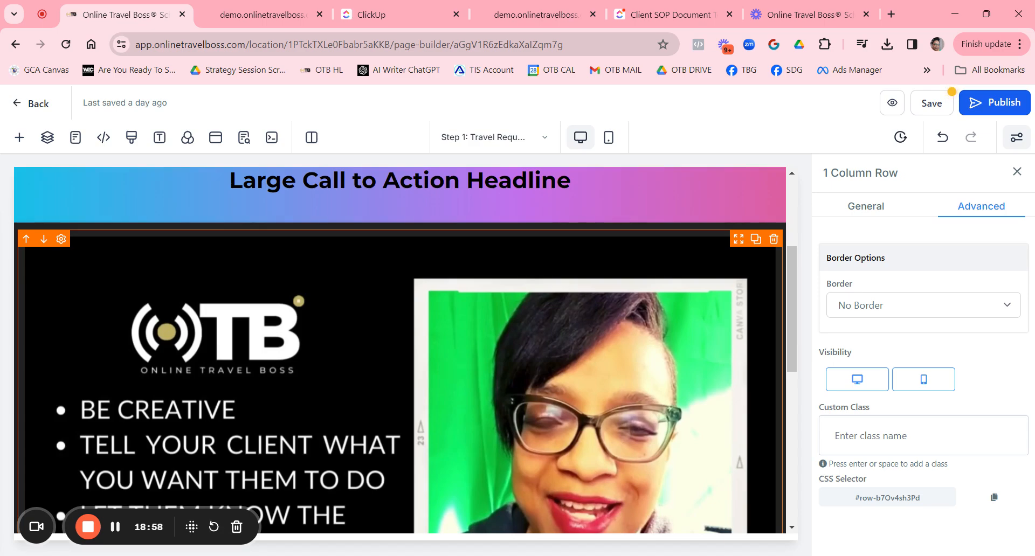
# Step: Switch the builder to the funnel's Step 2 Submit Travel Request page and view its form
pyautogui.click(462, 139)
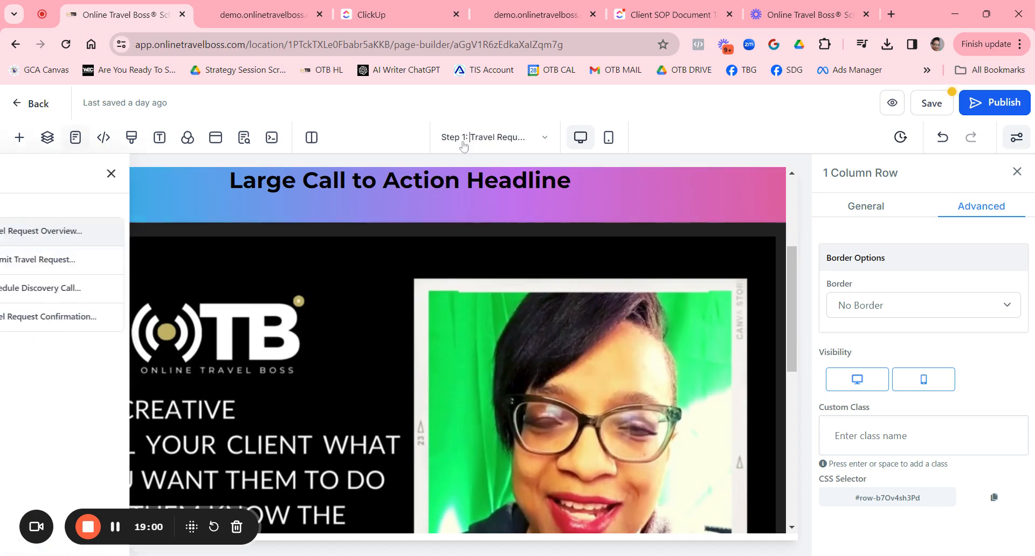
pyautogui.click(98, 262)
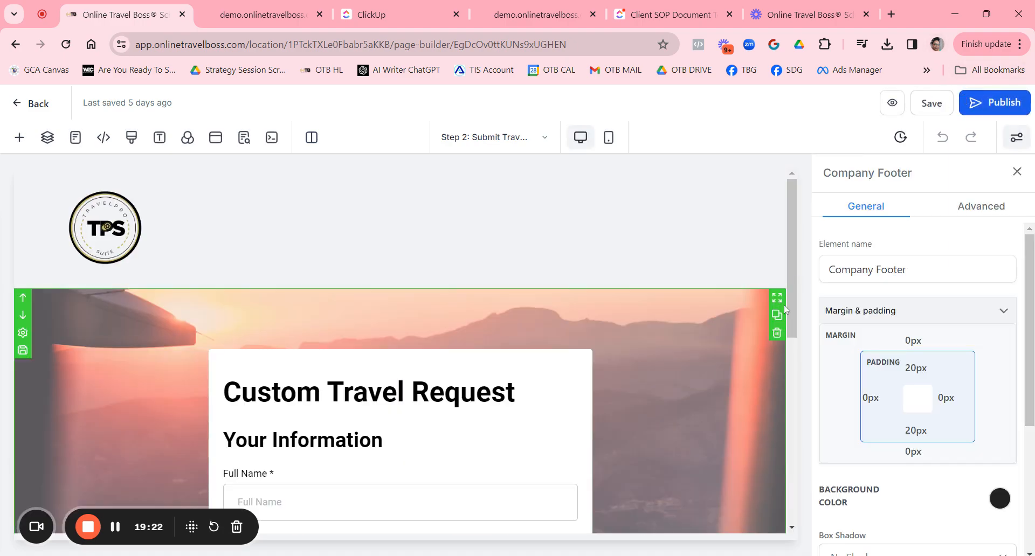
pyautogui.scroll(-3, 282, 326)
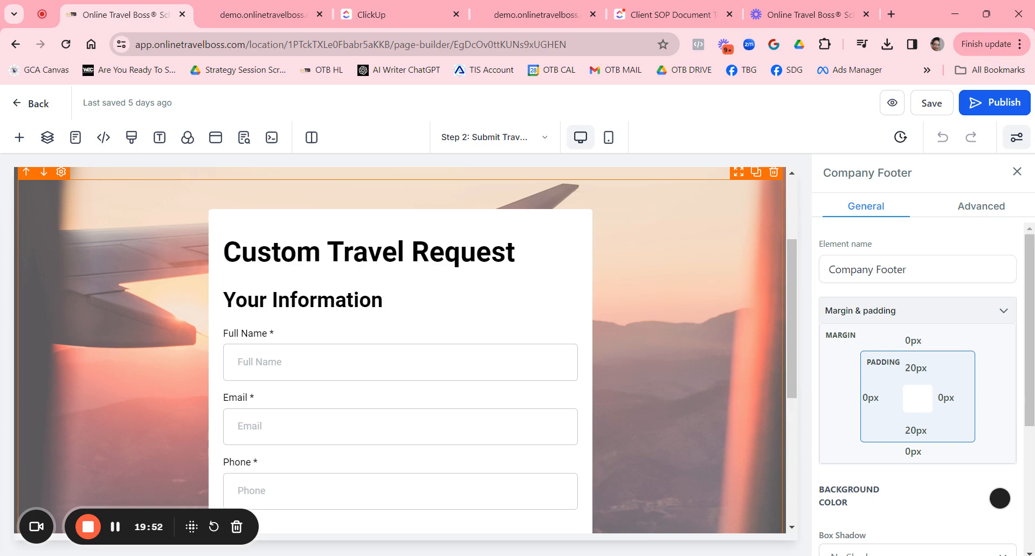
# Step: Select the Custom Travel Request survey, search its survey list for "sg", and close the list without choosing another survey
pyautogui.click(466, 245)
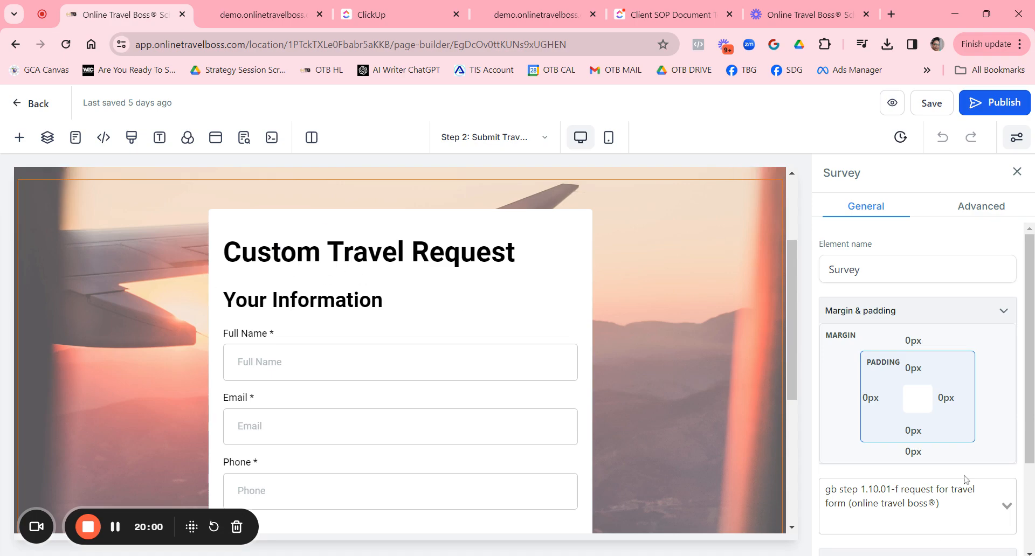
pyautogui.scroll(-3, 949, 453)
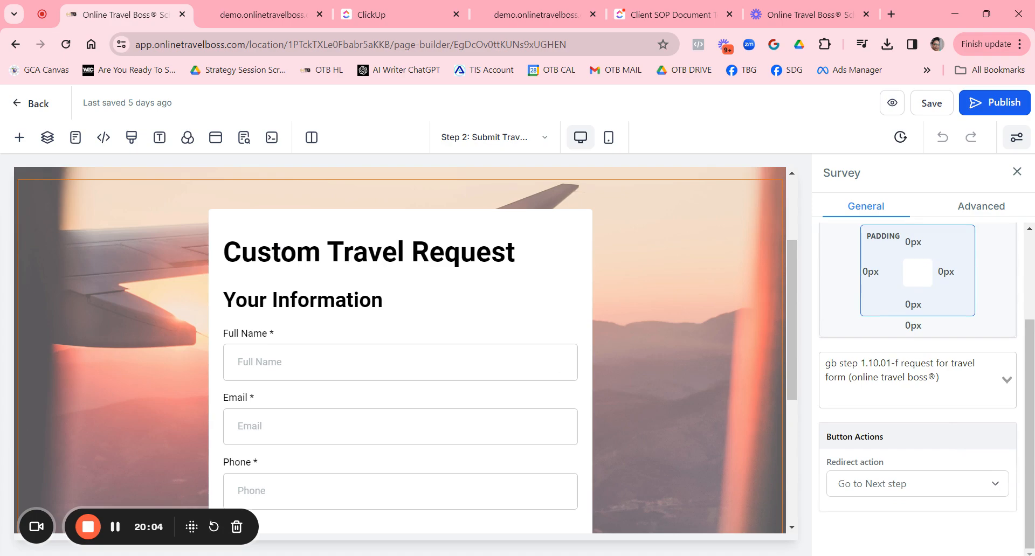
pyautogui.click(949, 379)
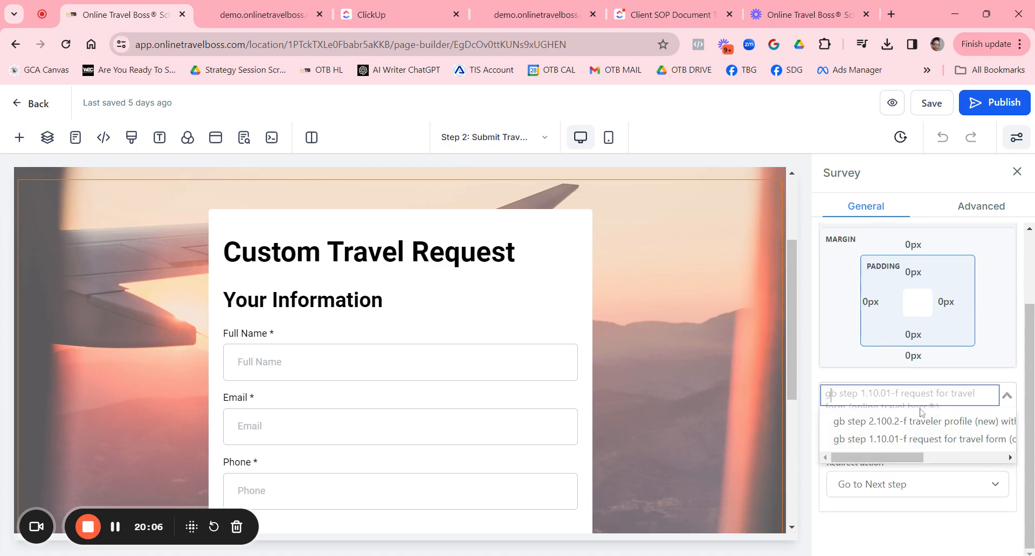
pyautogui.write('sg')
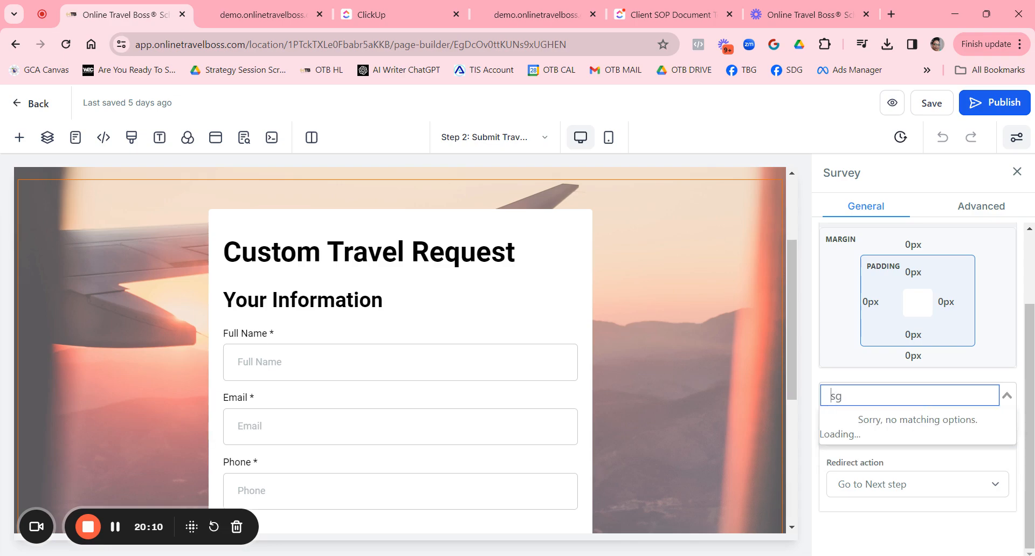
pyautogui.press('BackSpace')
pyautogui.press('BackSpace')
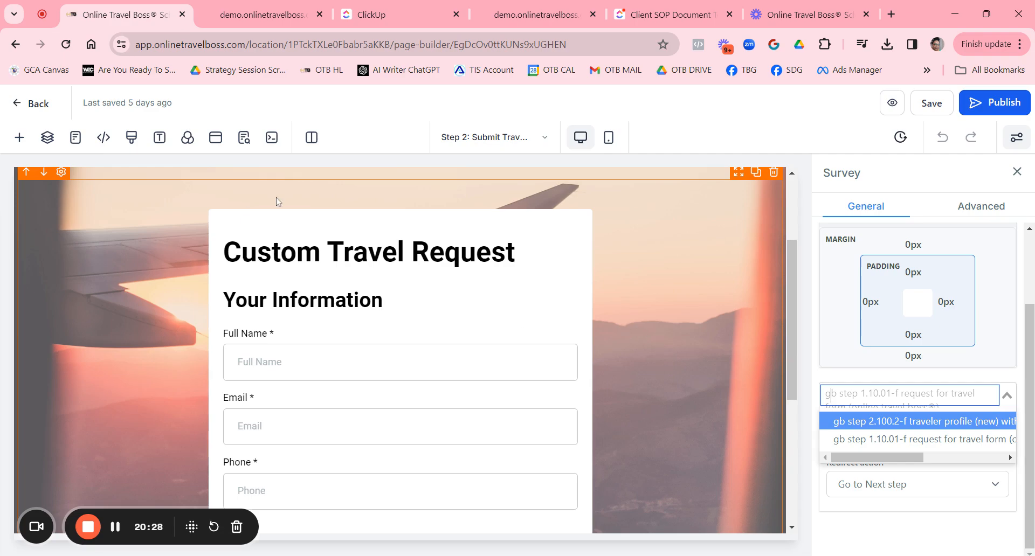
pyautogui.click(593, 387)
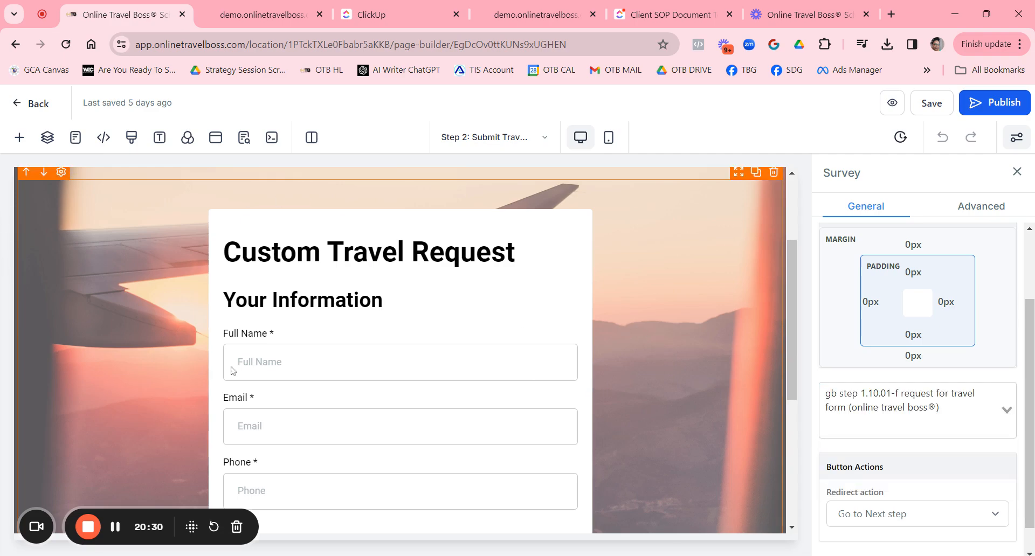
pyautogui.scroll(3, 234, 365)
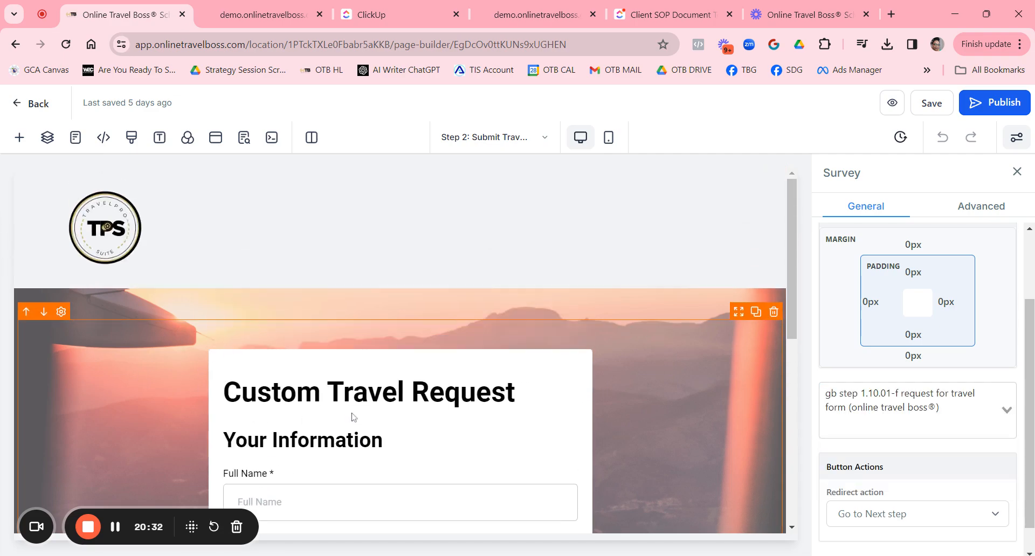
pyautogui.scroll(-3, 353, 418)
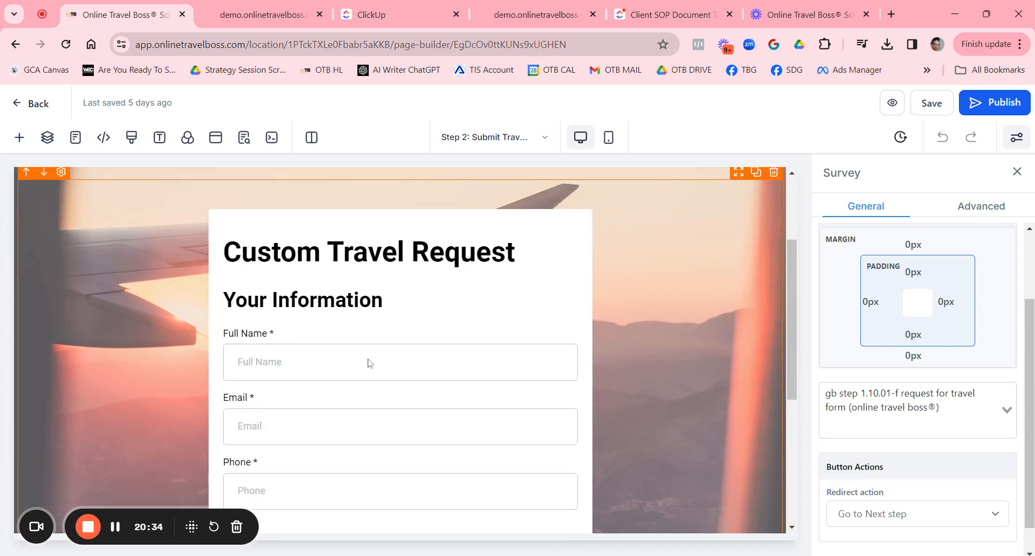
pyautogui.scroll(3, 93, 219)
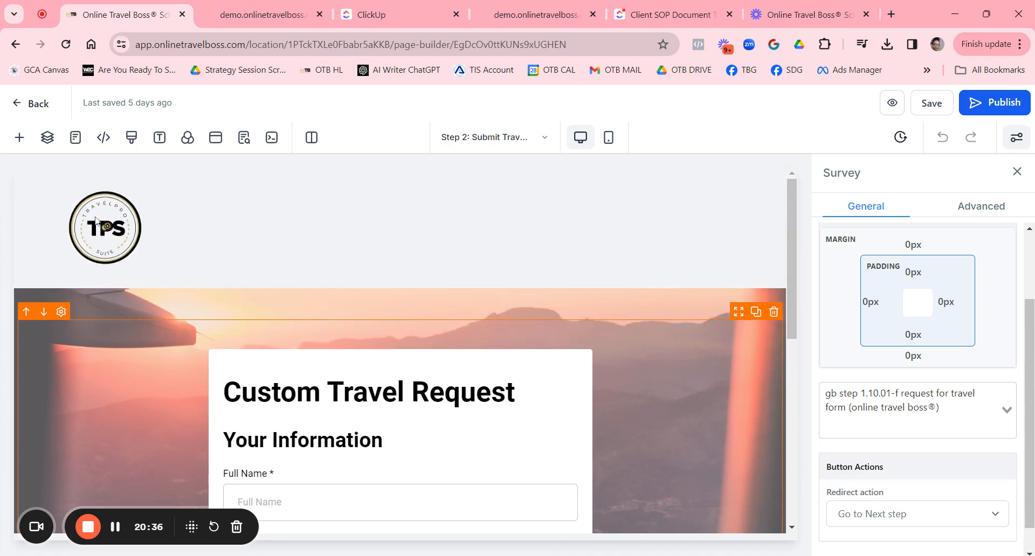
# Step: Open the background image library for the section behind the Custom Travel Request survey, check its media sources, and return without choosing an image
pyautogui.click(88, 292)
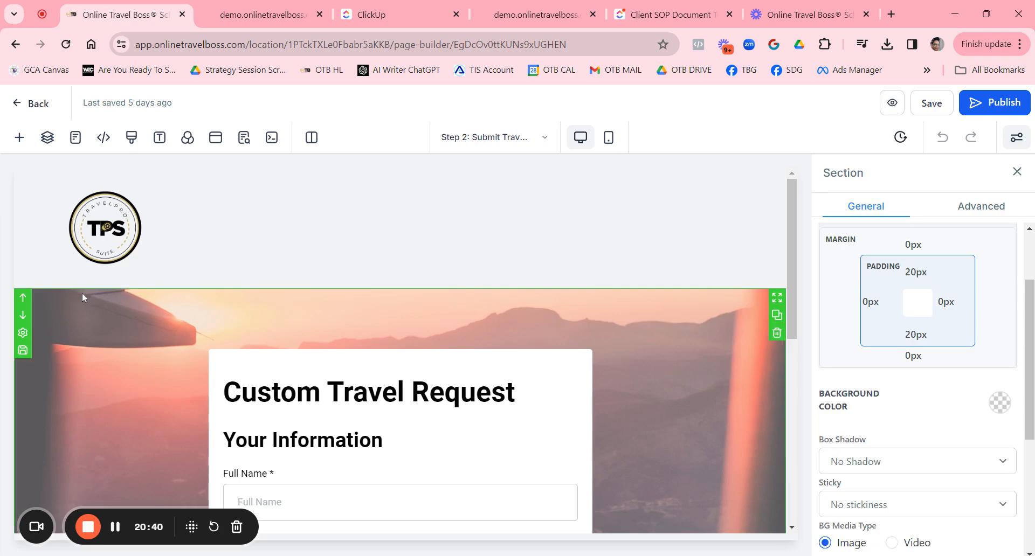
pyautogui.scroll(-4, 941, 317)
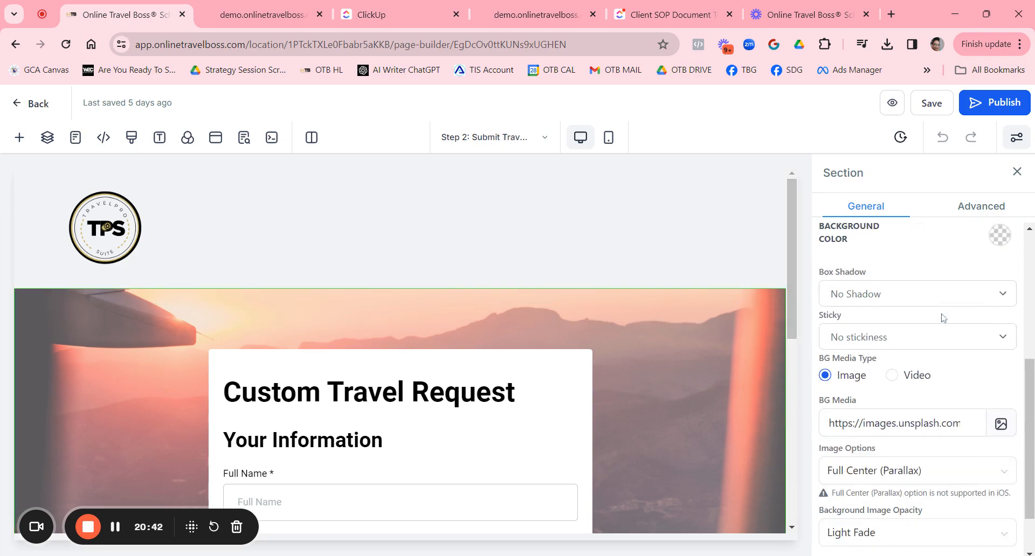
pyautogui.click(1001, 366)
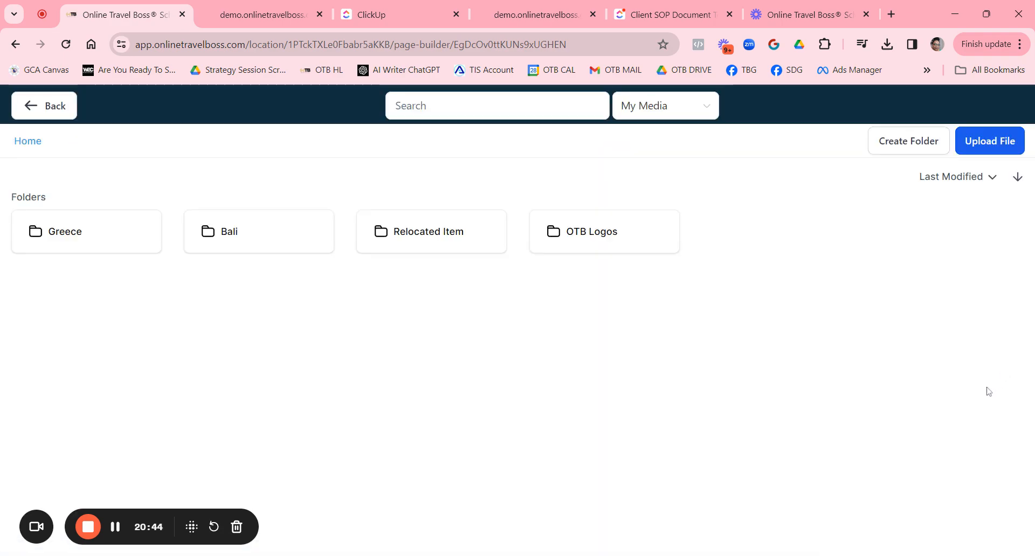
pyautogui.click(669, 106)
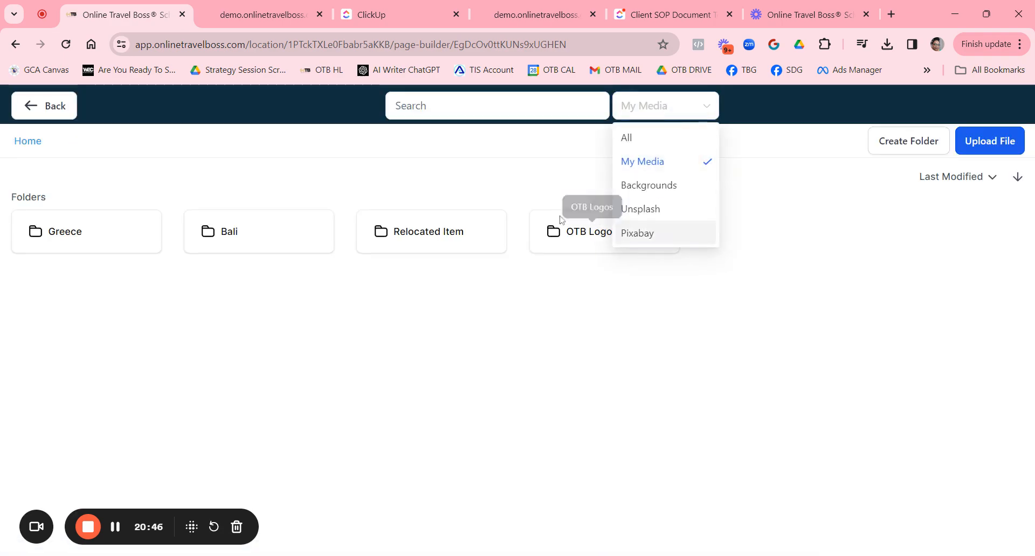
pyautogui.click(42, 110)
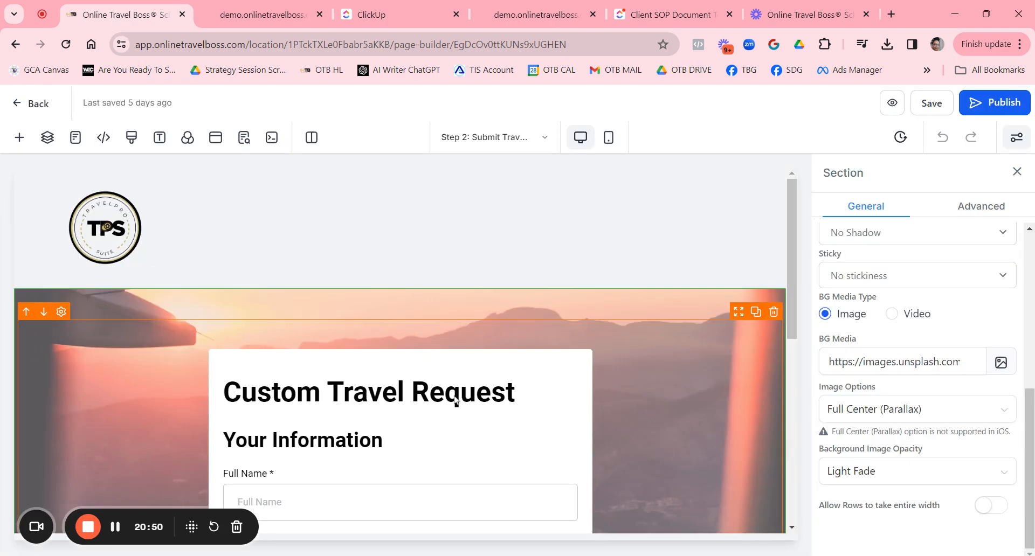
# Step: Switch the builder to the Step 3 Schedule Discovery Call page and review its instructions, booking calendar and footer
pyautogui.click(470, 141)
pyautogui.click(108, 286)
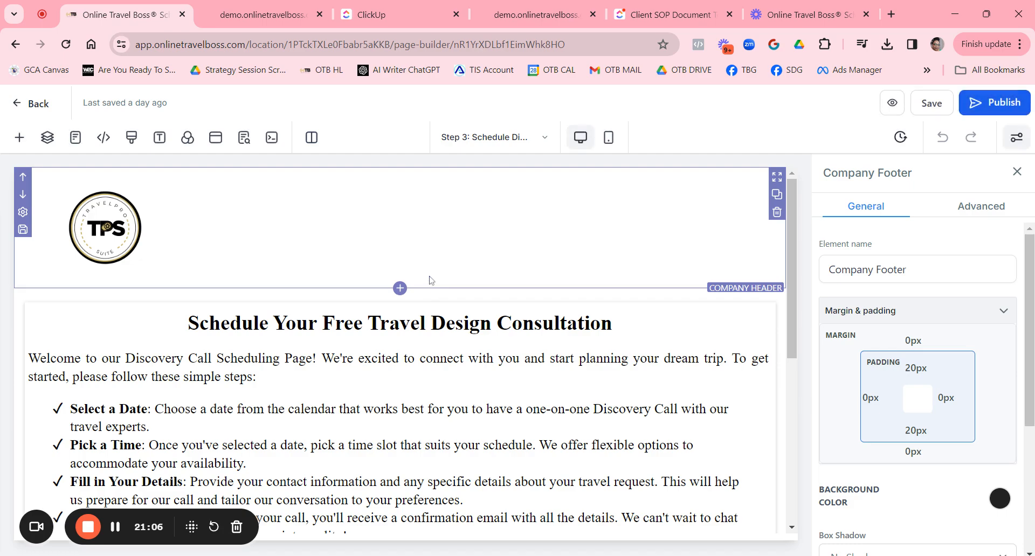
pyautogui.scroll(-2, 425, 286)
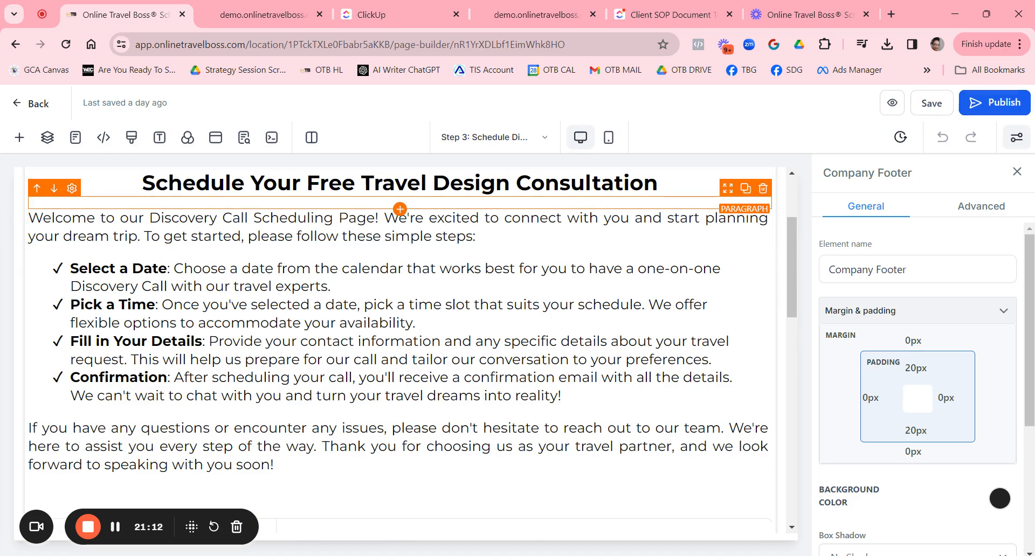
pyautogui.scroll(-5, 69, 277)
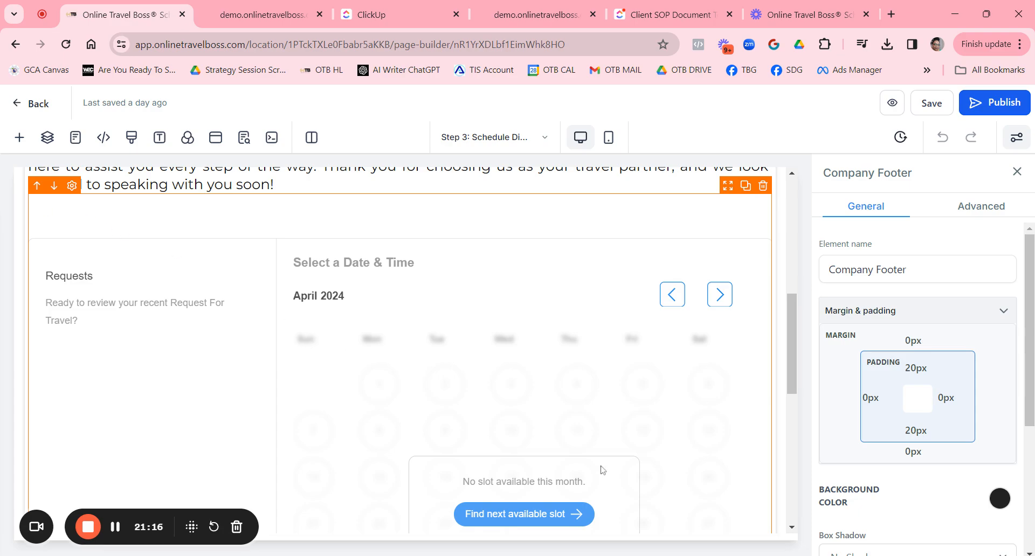
pyautogui.scroll(-6, 609, 458)
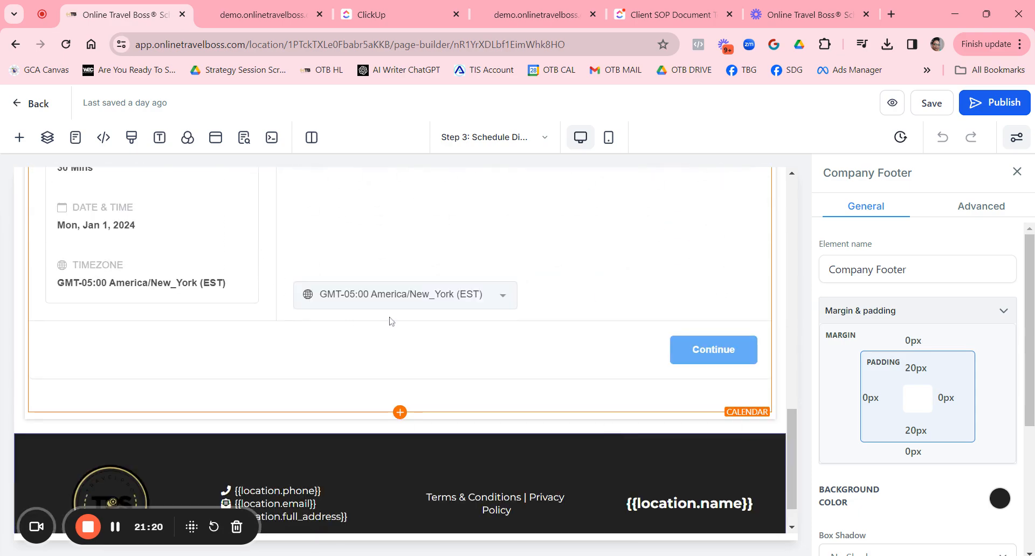
pyautogui.scroll(10, 388, 321)
pyautogui.scroll(-1, 399, 324)
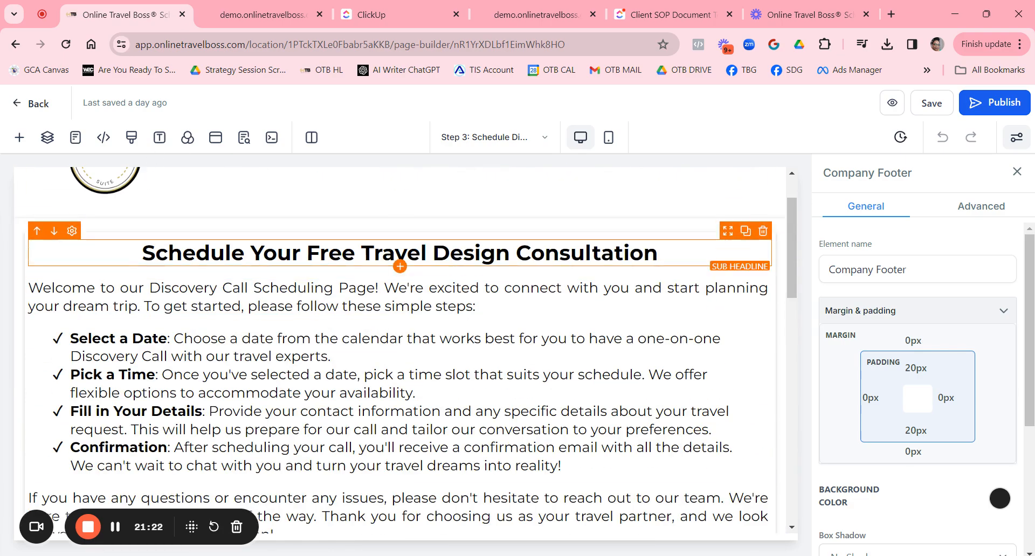
pyautogui.scroll(3, 400, 350)
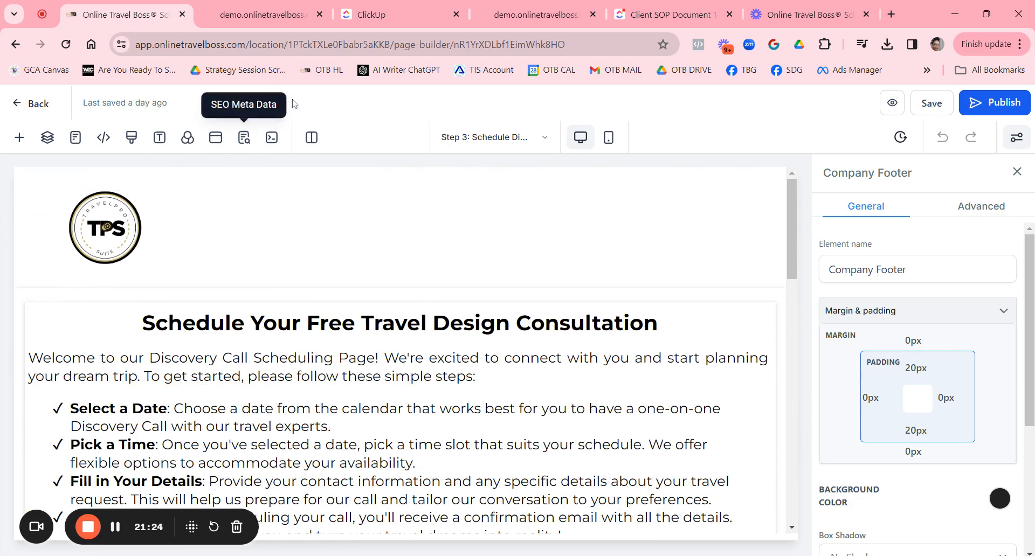
# Step: Switch the builder to the Step 4 Travel Request Confirmation page and review its special message video down to the footer
pyautogui.click(487, 140)
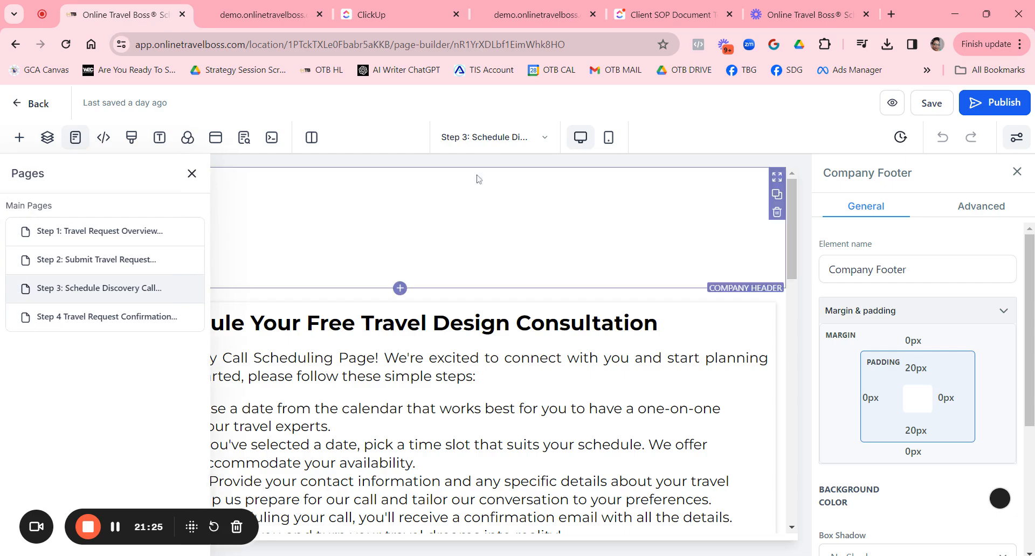
pyautogui.click(51, 321)
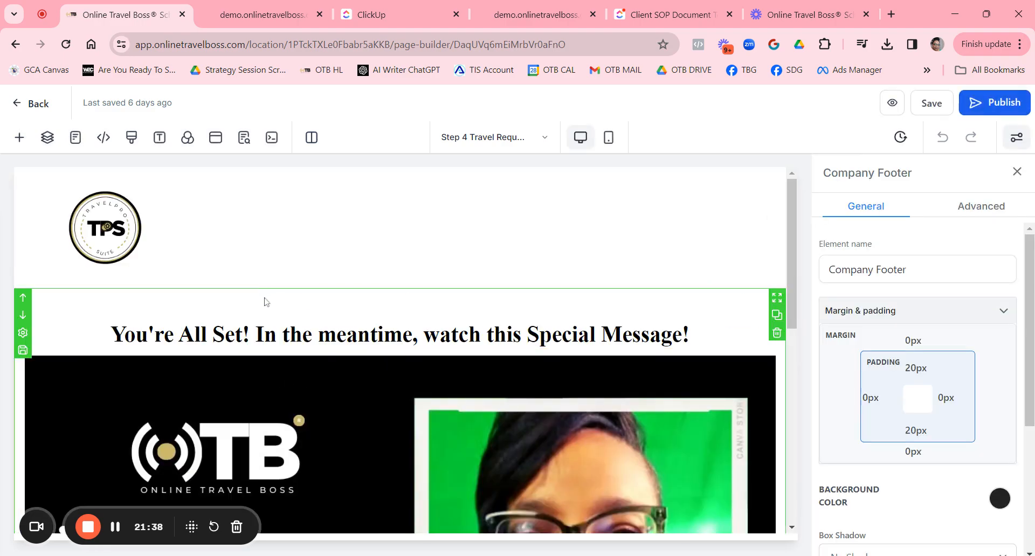
pyautogui.scroll(-4, 353, 434)
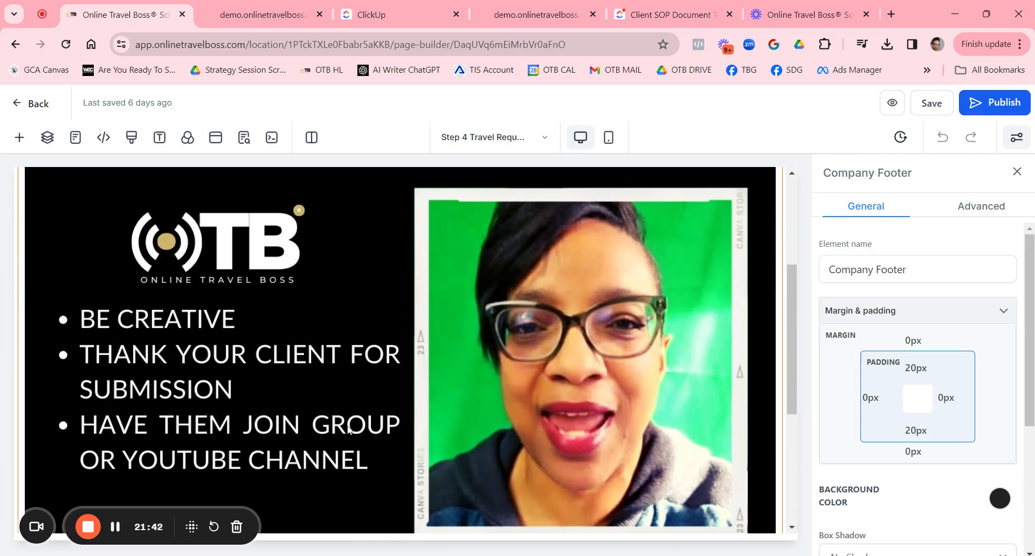
pyautogui.scroll(-5, 353, 415)
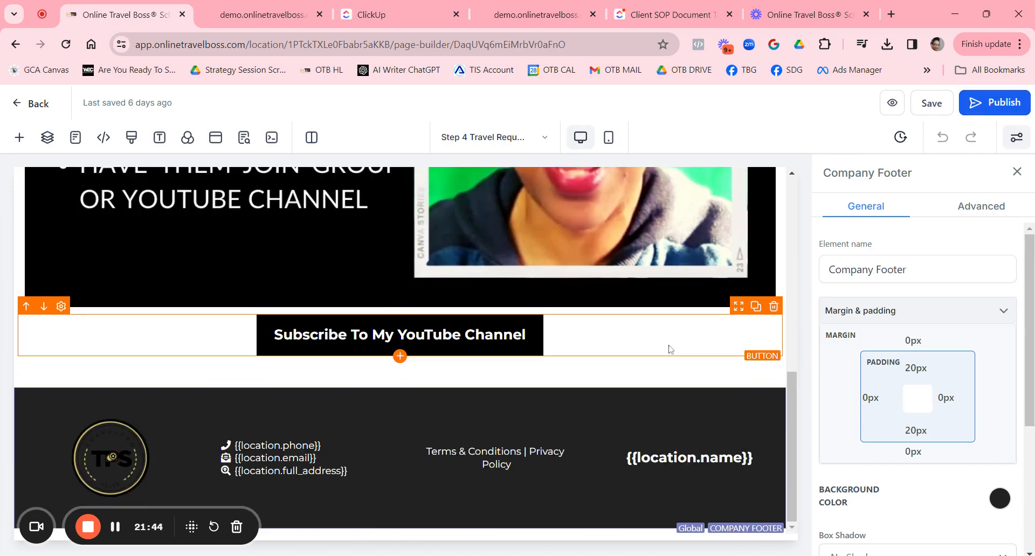
# Step: View the settings of the "Subscribe To My YouTube Channel" button and leave the page builder for the funnel's steps
pyautogui.click(670, 340)
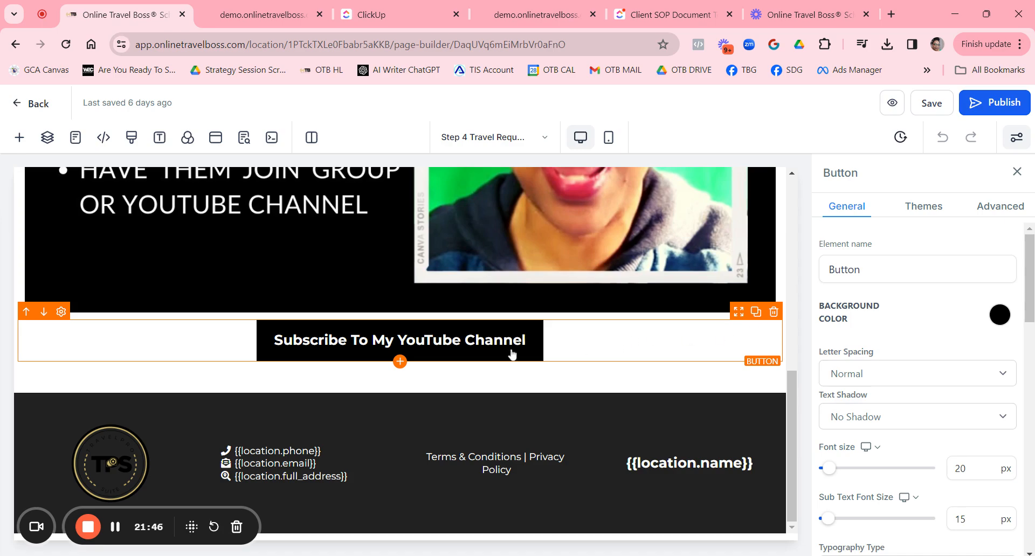
pyautogui.scroll(2, 336, 242)
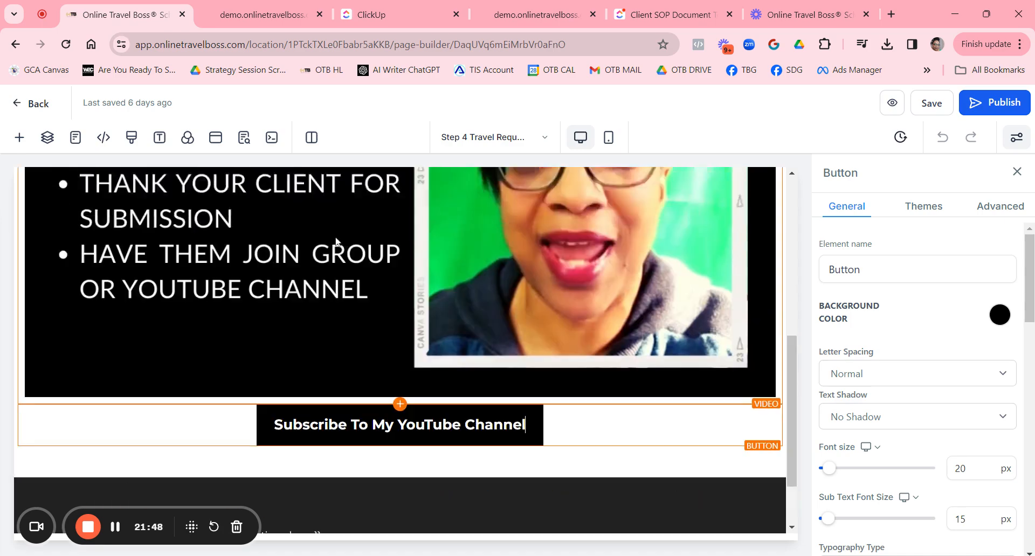
pyautogui.scroll(5, 336, 241)
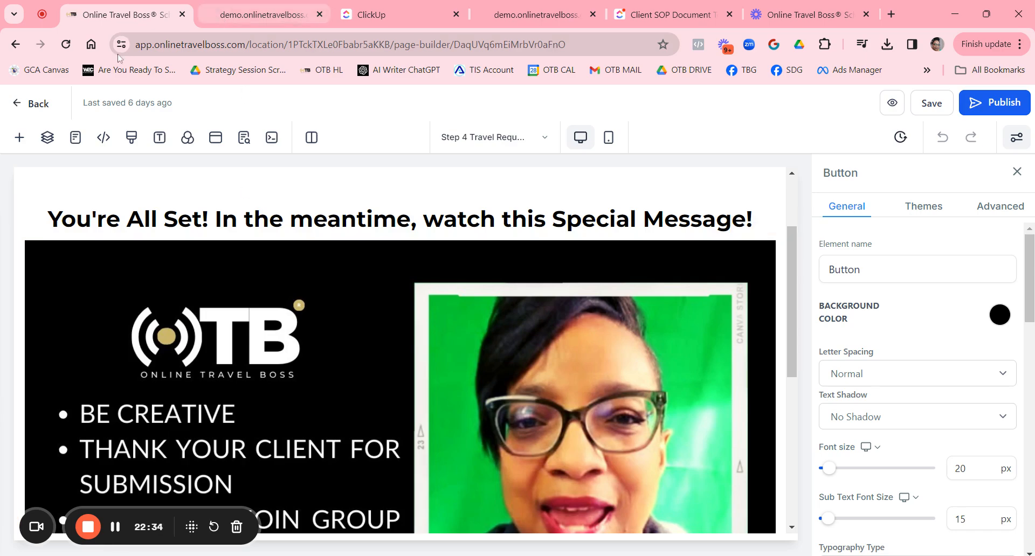
pyautogui.click(28, 105)
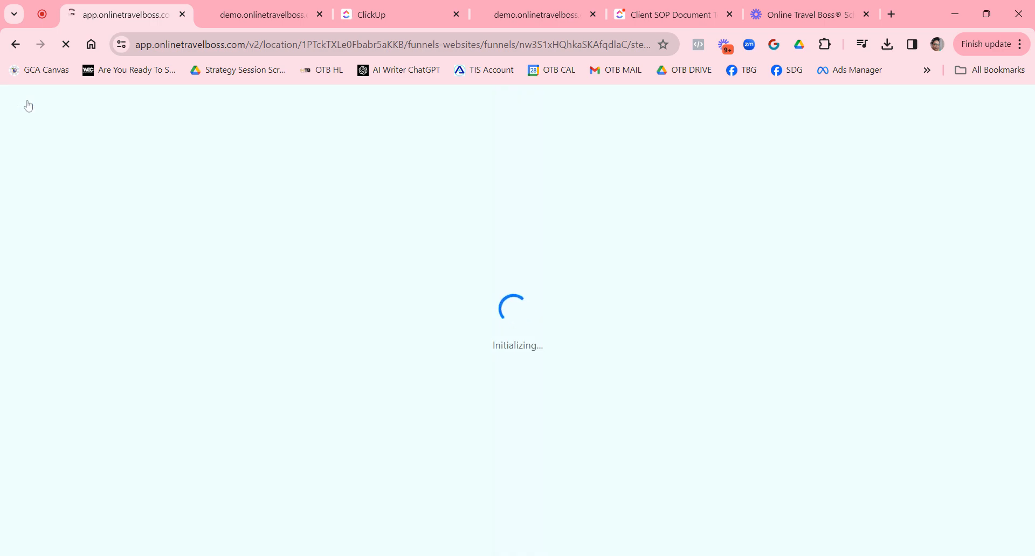